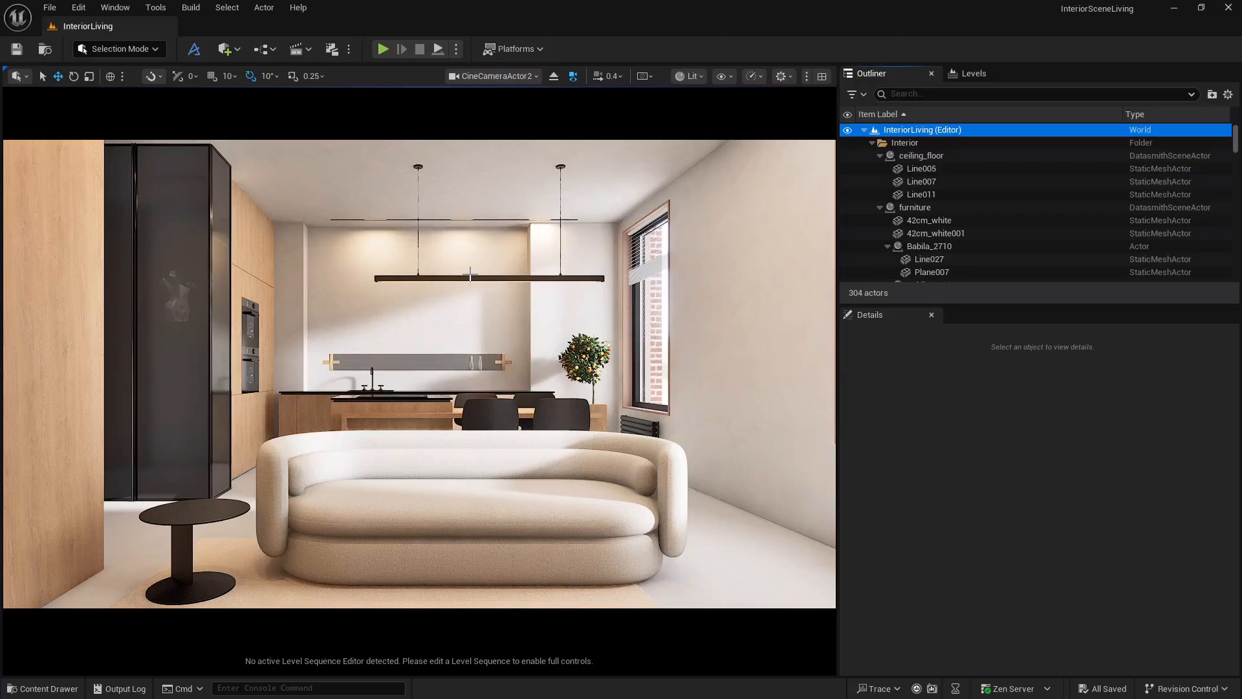
# Start adding a new level sequence and create a folder named Sequencer inside InteriorLiving for saving it.
pyautogui.click(307, 51)
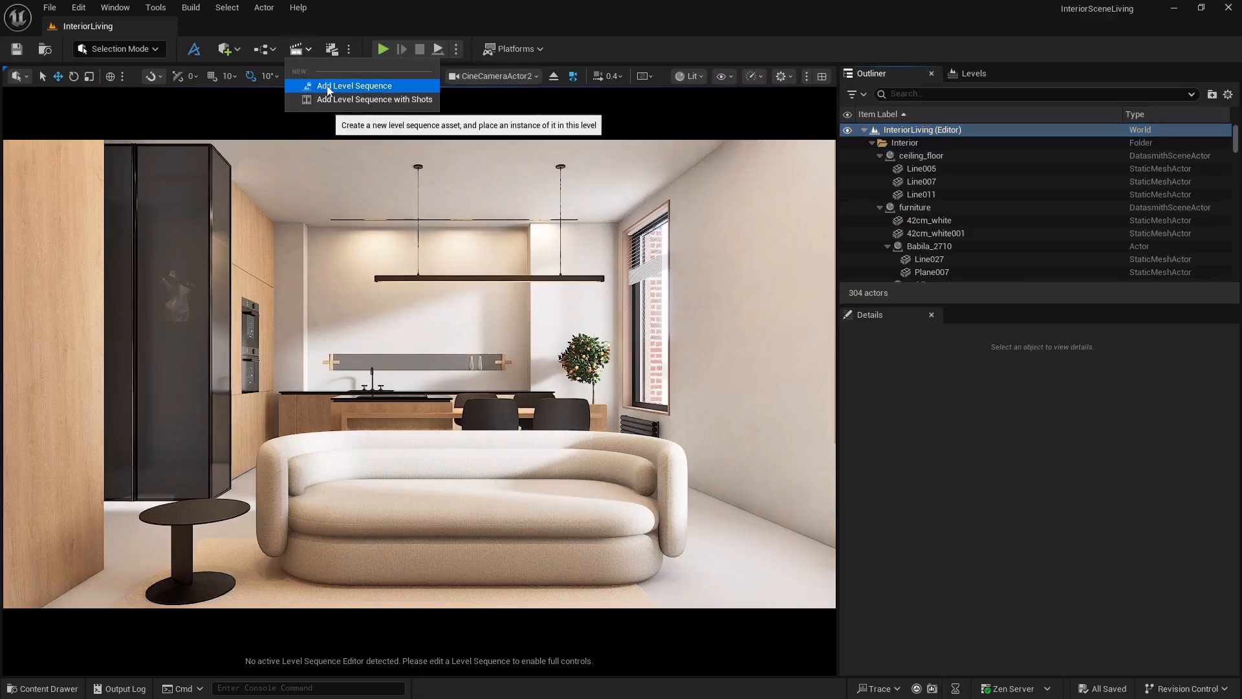
pyautogui.click(327, 86)
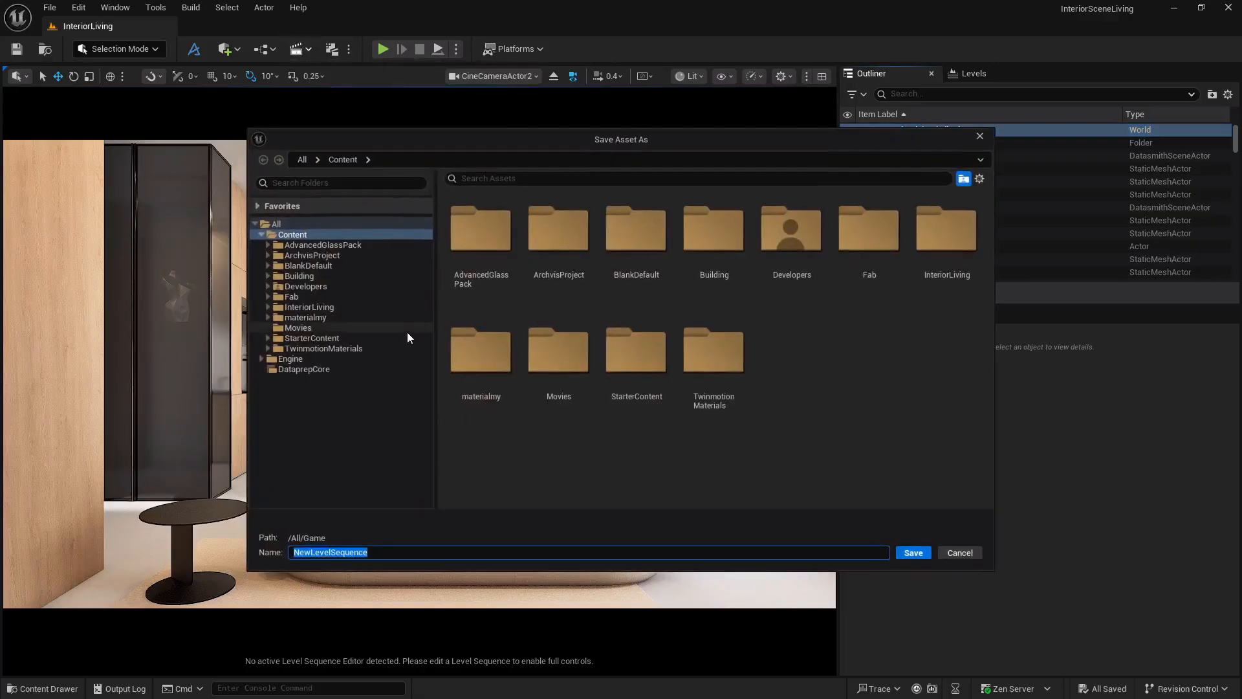
pyautogui.click(320, 308)
pyautogui.rightClick(563, 320)
pyautogui.click(585, 347)
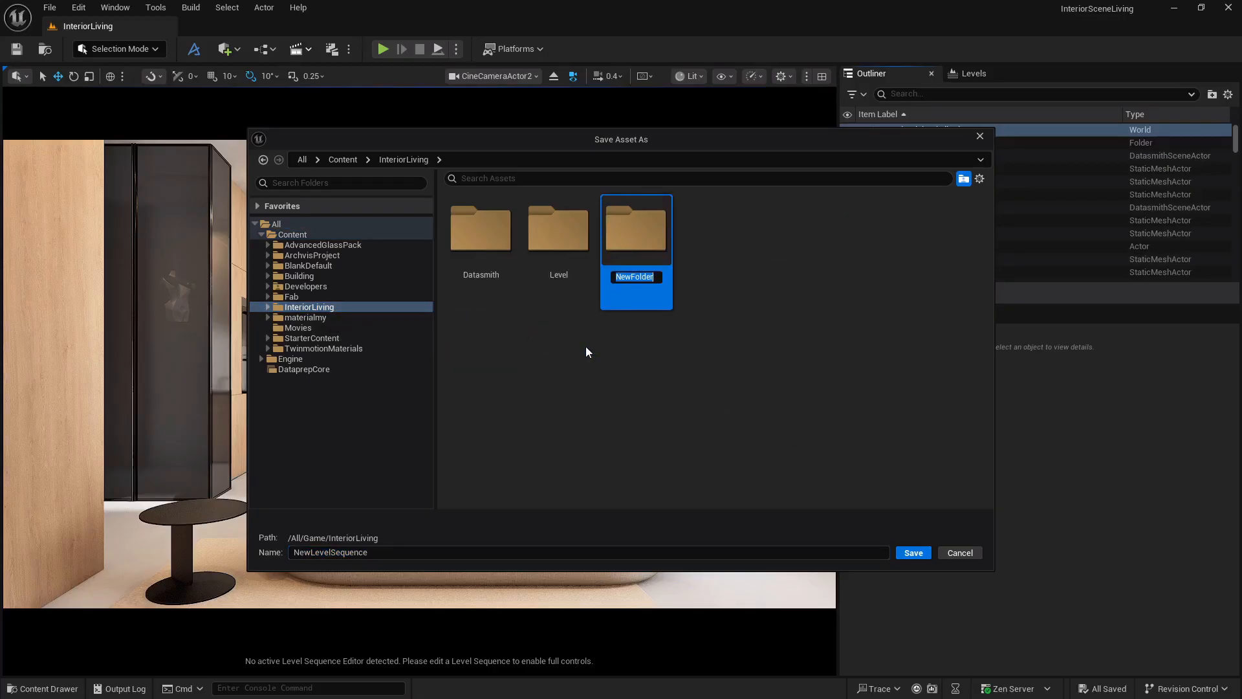
pyautogui.write('Sequencer')
pyautogui.press('Return')
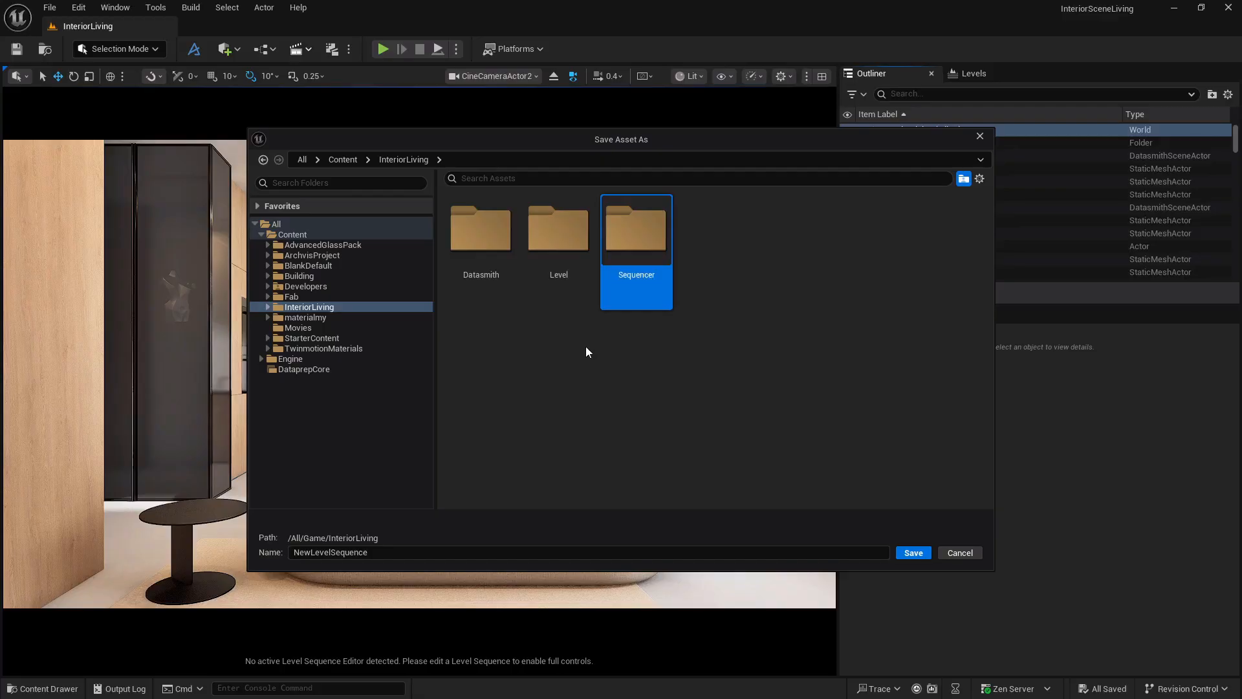
# Save the new level sequence as Shot1 in the InteriorLiving/Sequencer folder.
pyautogui.doubleClick(634, 252)
pyautogui.click(496, 553)
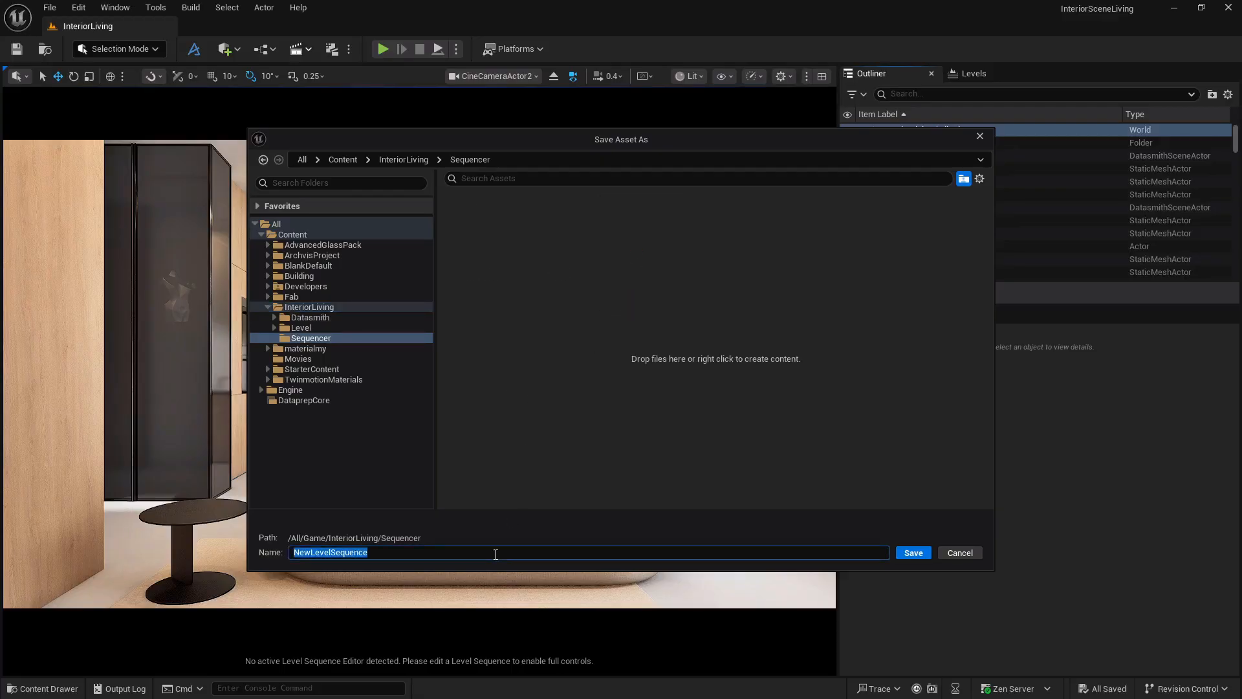
pyautogui.write('Shot1')
pyautogui.press('Return')
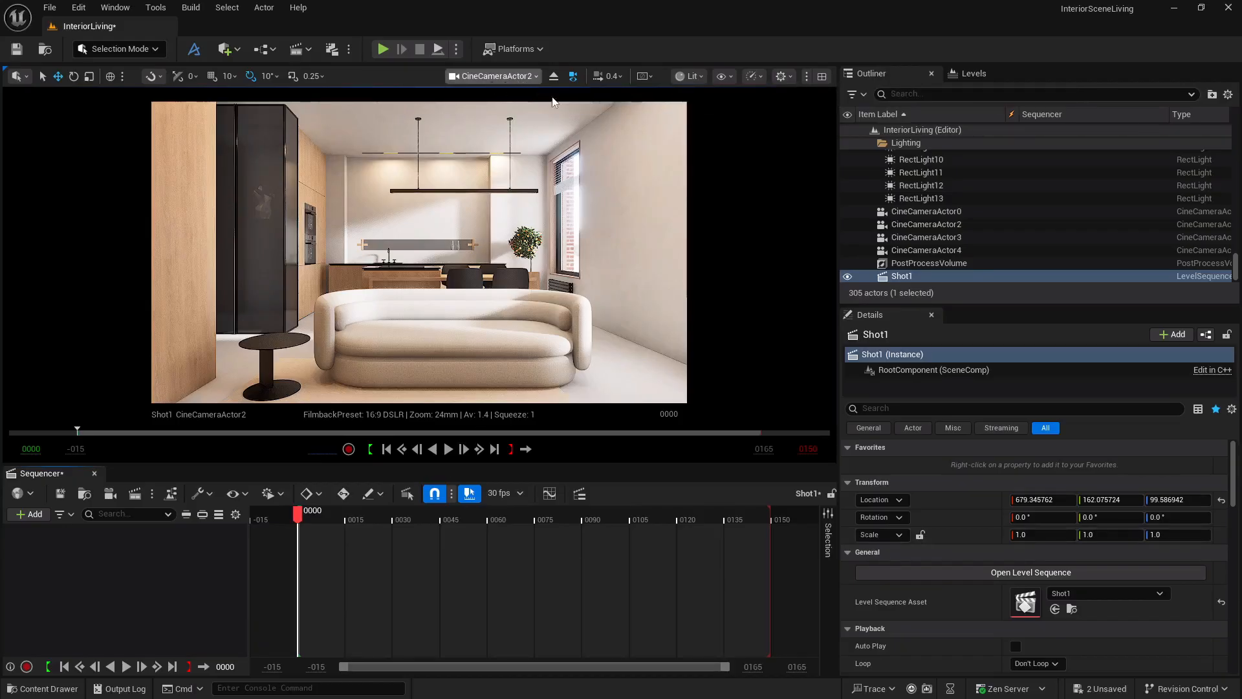
# Add CineCameraActor2 to the Shot1 sequence and set the sequence display rate to 24 fps.
pyautogui.click(964, 224)
pyautogui.moveTo(991, 223); pyautogui.dragTo(133, 553)
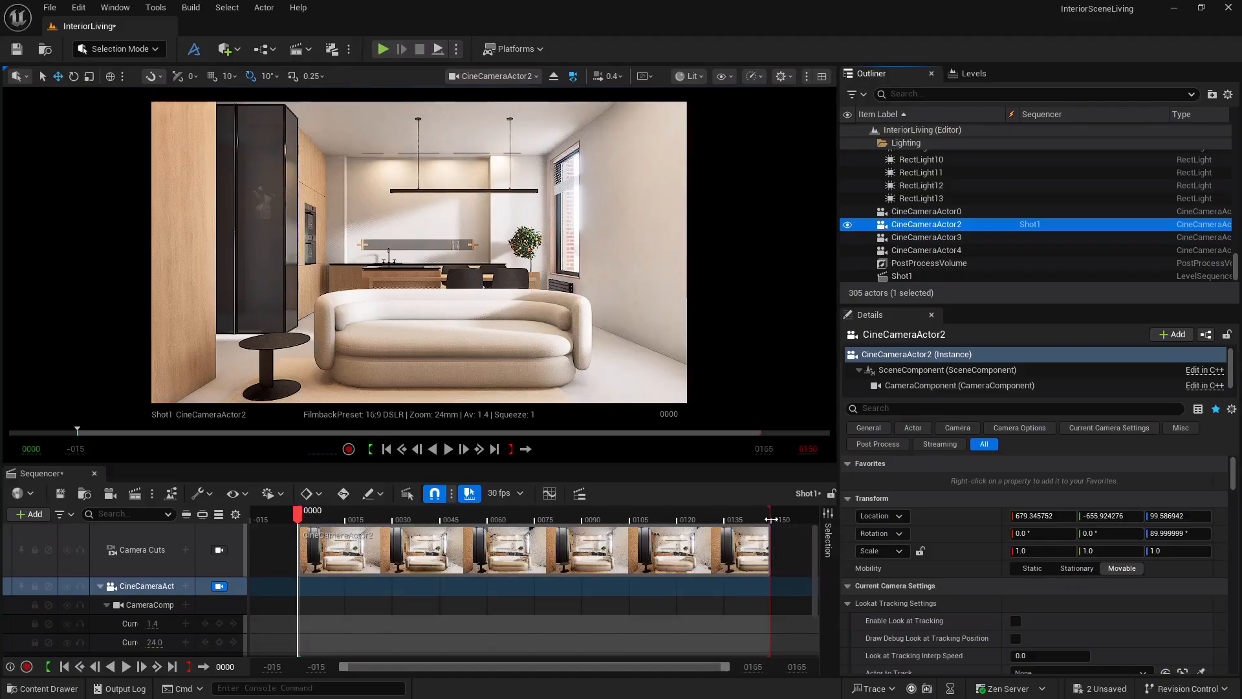
pyautogui.click(511, 497)
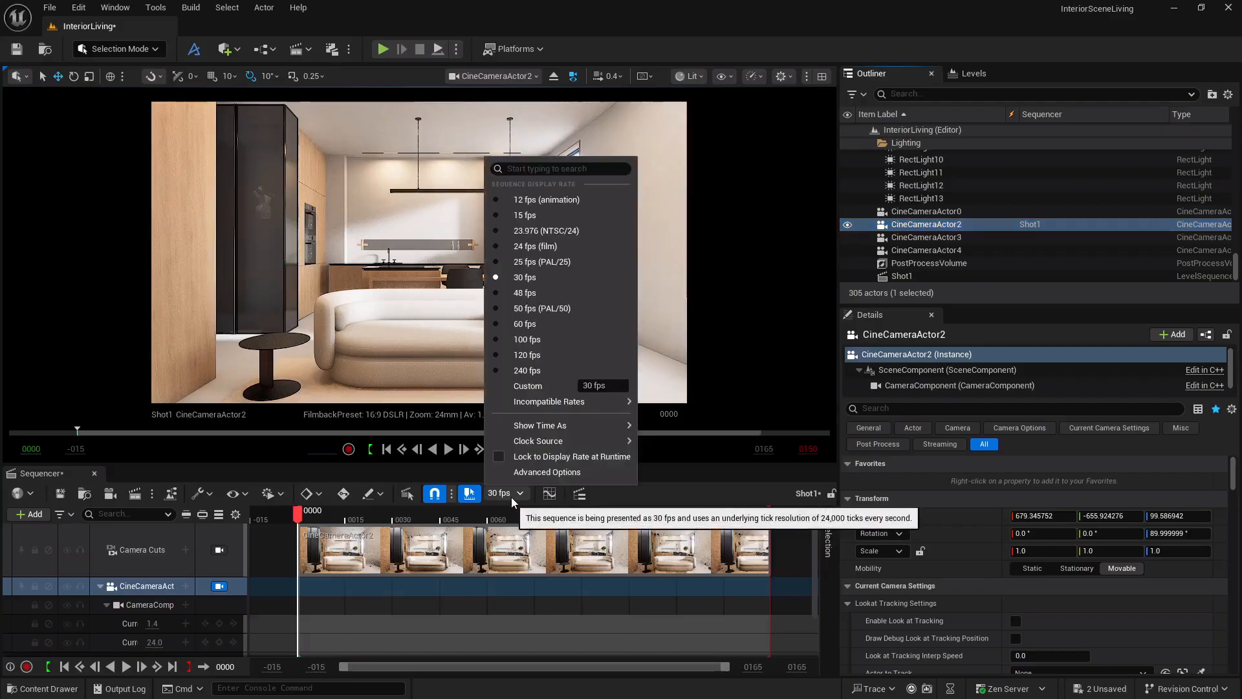
pyautogui.click(531, 252)
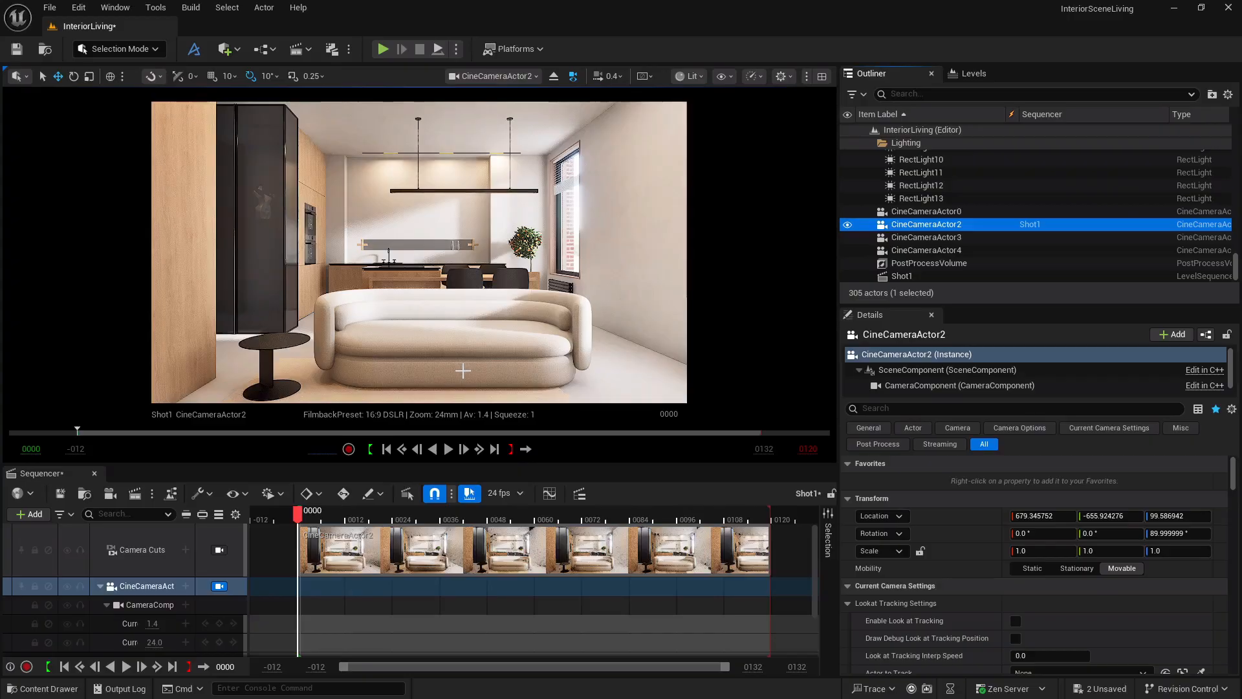
# Key CineCameraActor2's transform at frame 0, and key it at frame 119 with the camera moved forward to Y about -585.
pyautogui.scroll(-1, 209, 602)
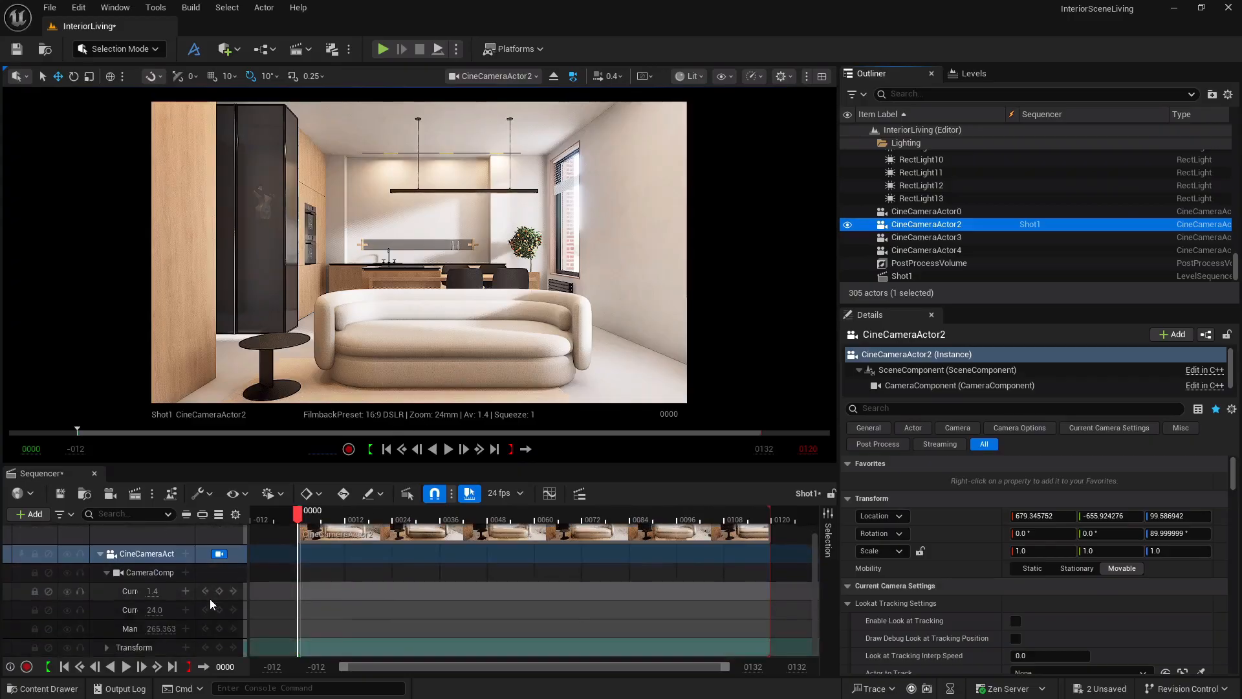
pyautogui.click(221, 649)
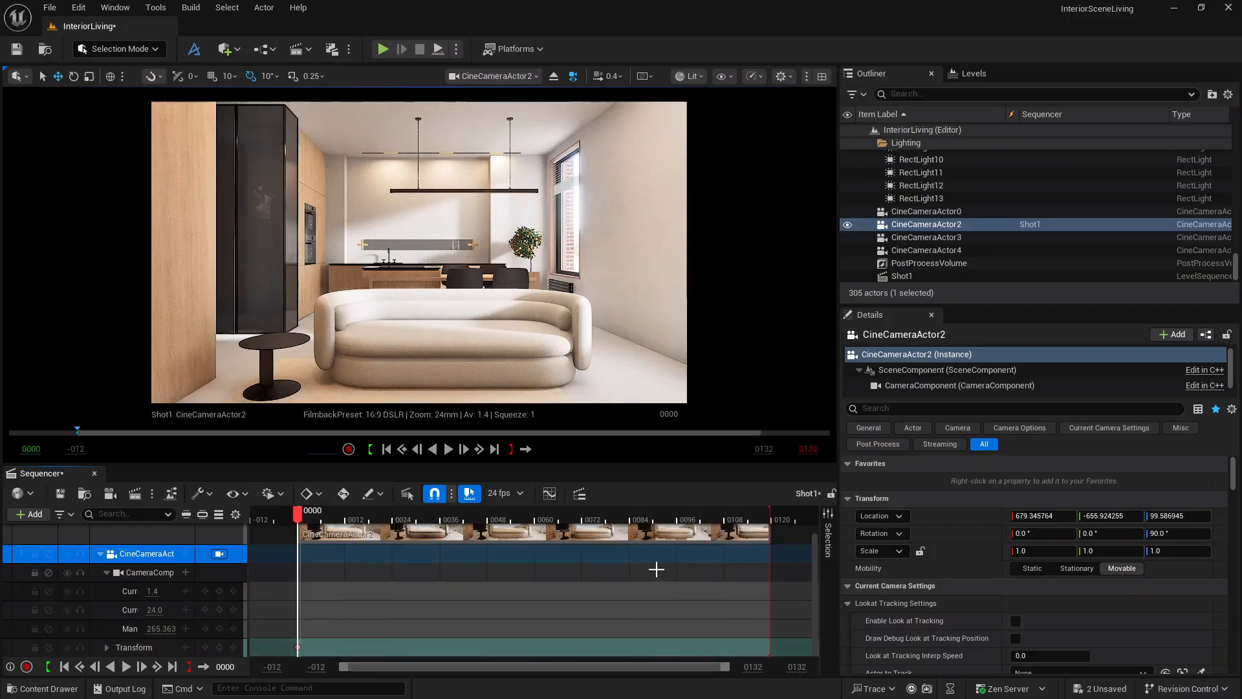
pyautogui.click(495, 449)
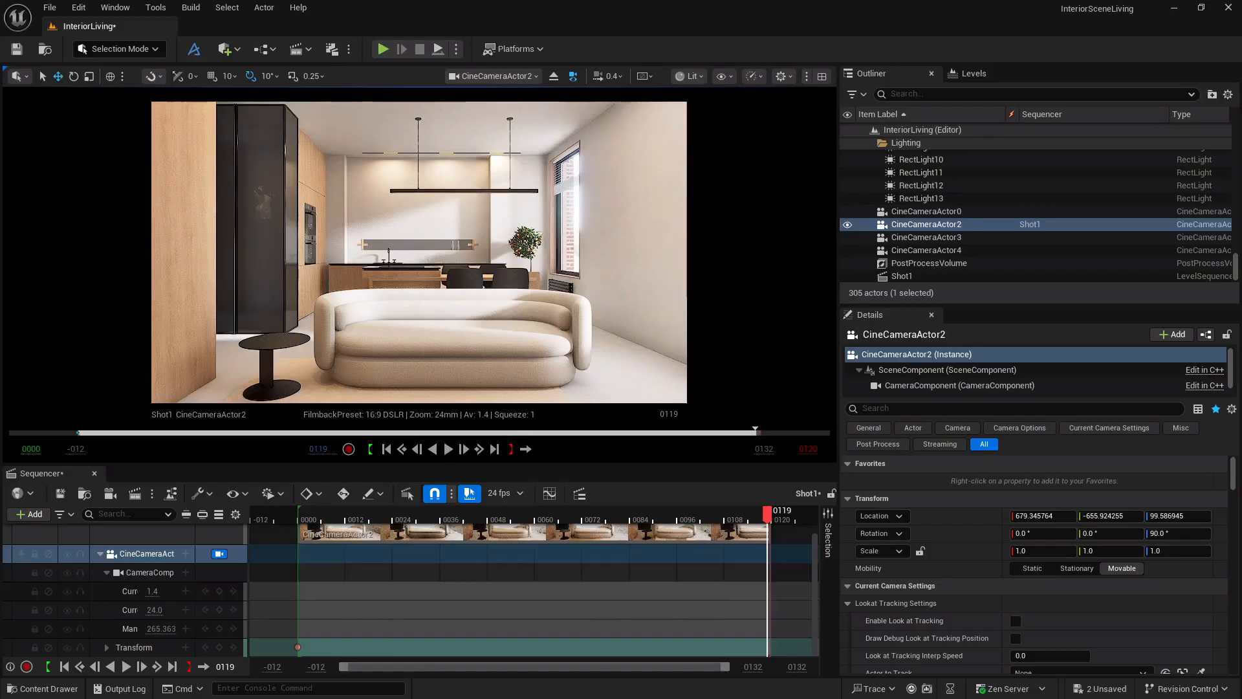
pyautogui.press('w')
pyautogui.press('w')
pyautogui.press('w')
pyautogui.press('w')
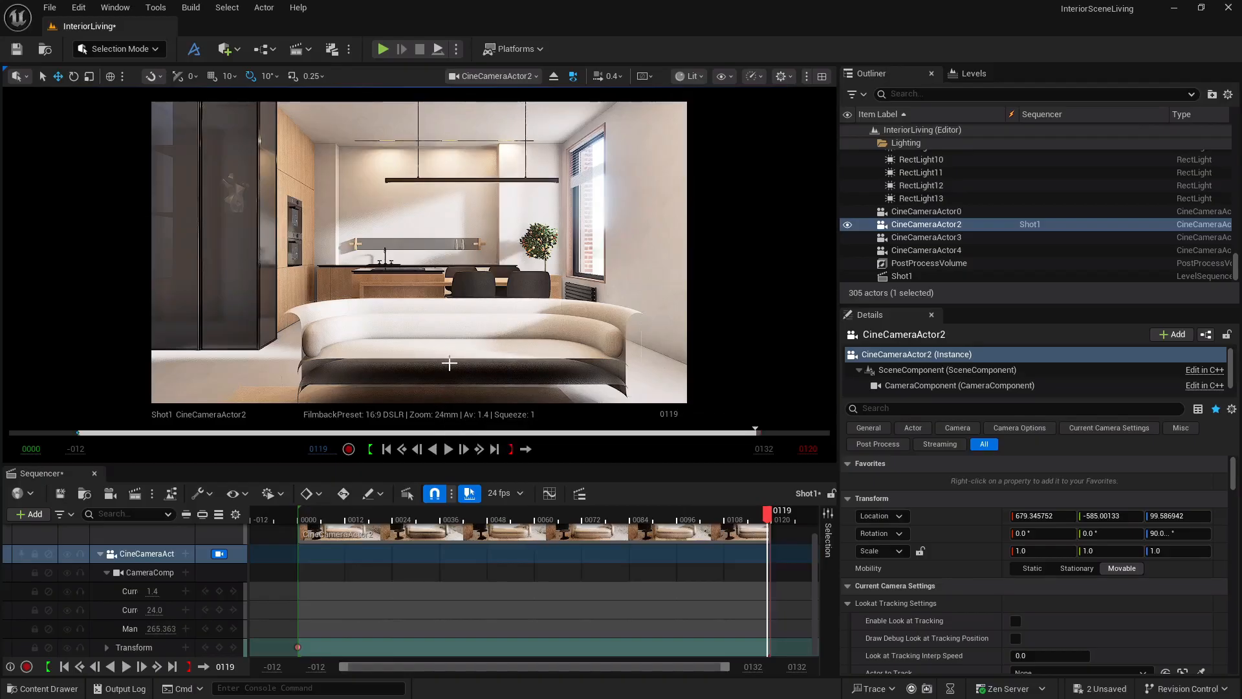
pyautogui.click(220, 648)
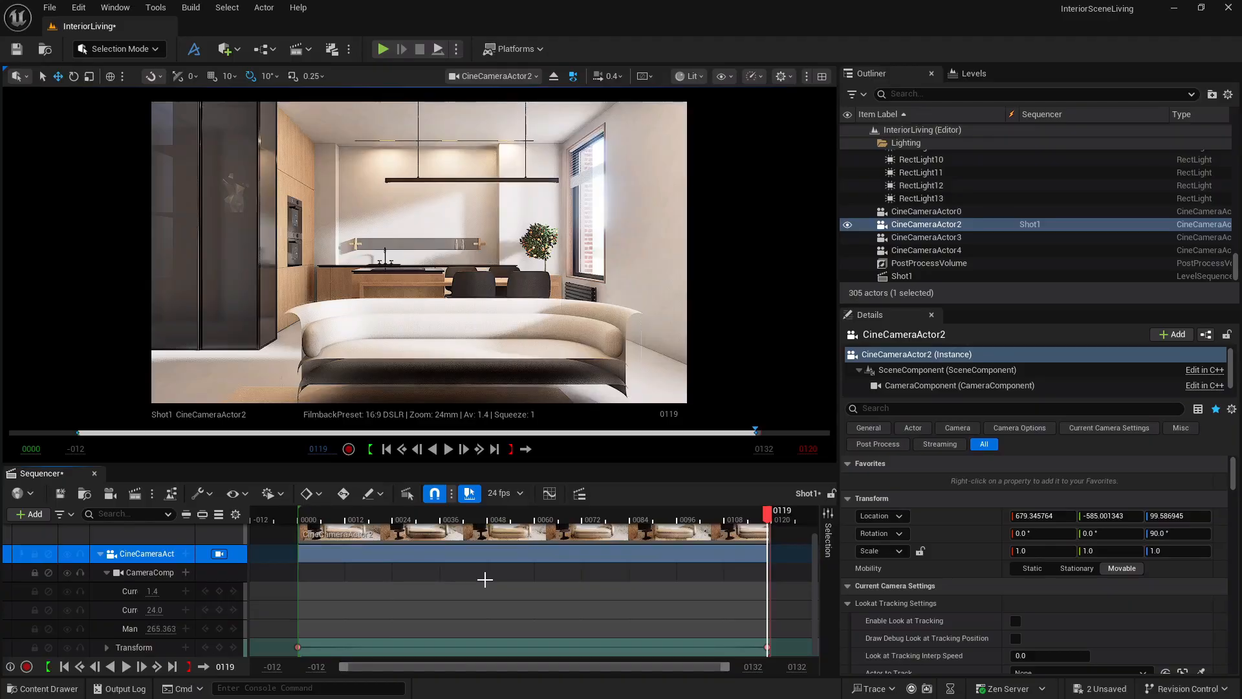
# Enable automatic keyframing in the sequence and play the camera move from the first frame.
pyautogui.click(345, 498)
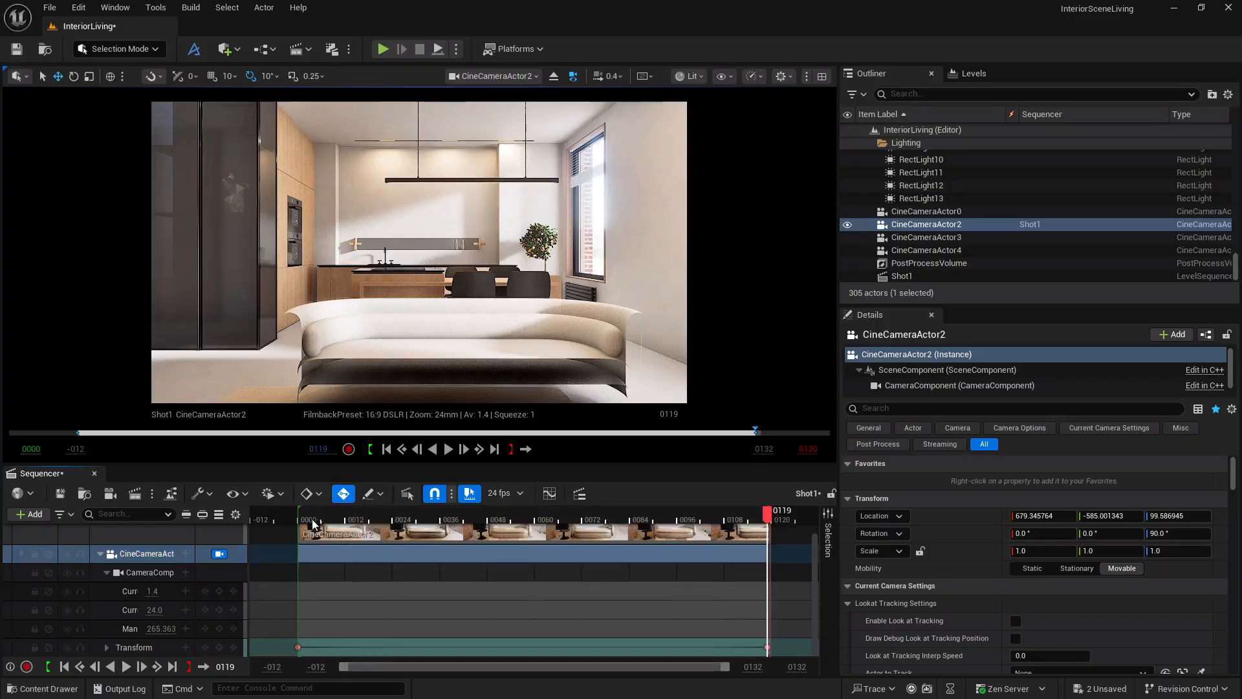
pyautogui.click(65, 668)
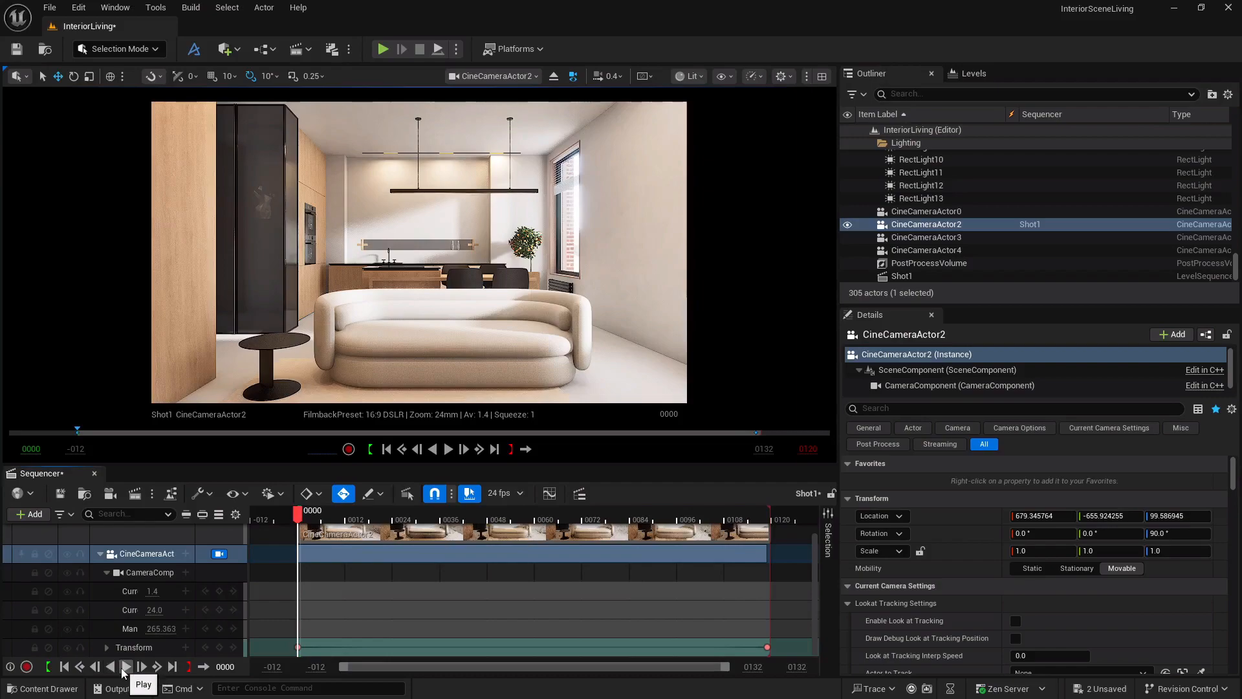
pyautogui.click(125, 666)
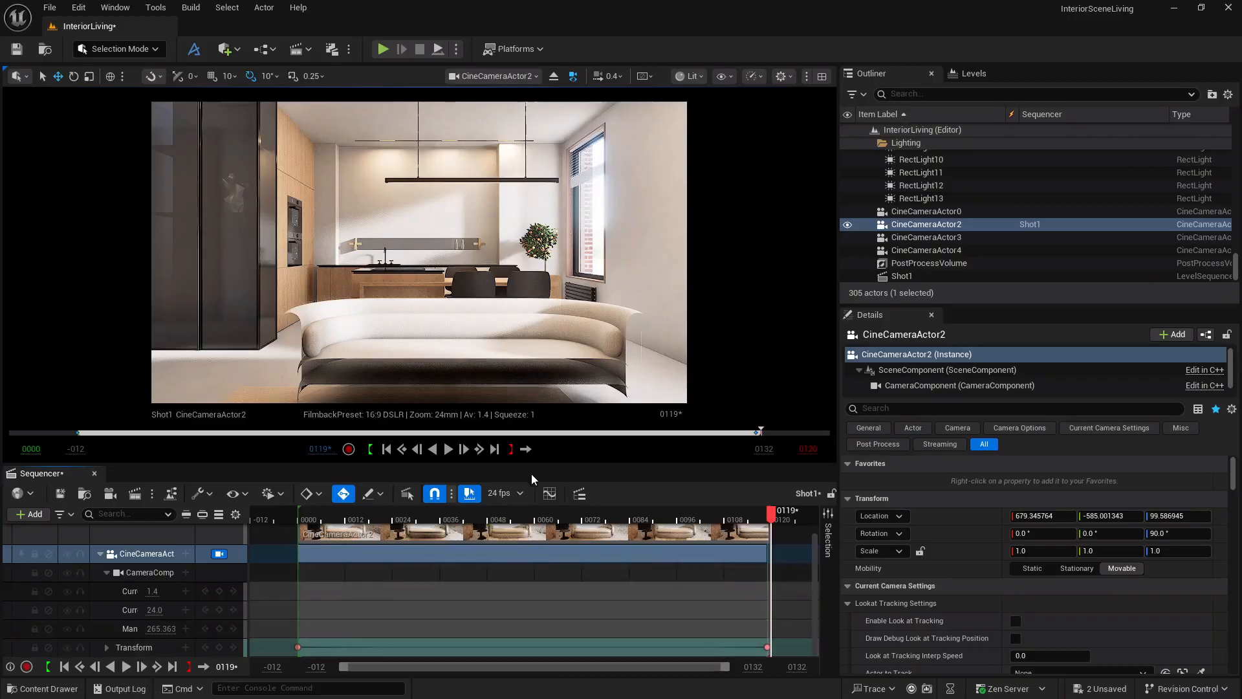
# Inspect the Location curves of CineCameraActor2's transform in the curve editor.
pyautogui.click(549, 494)
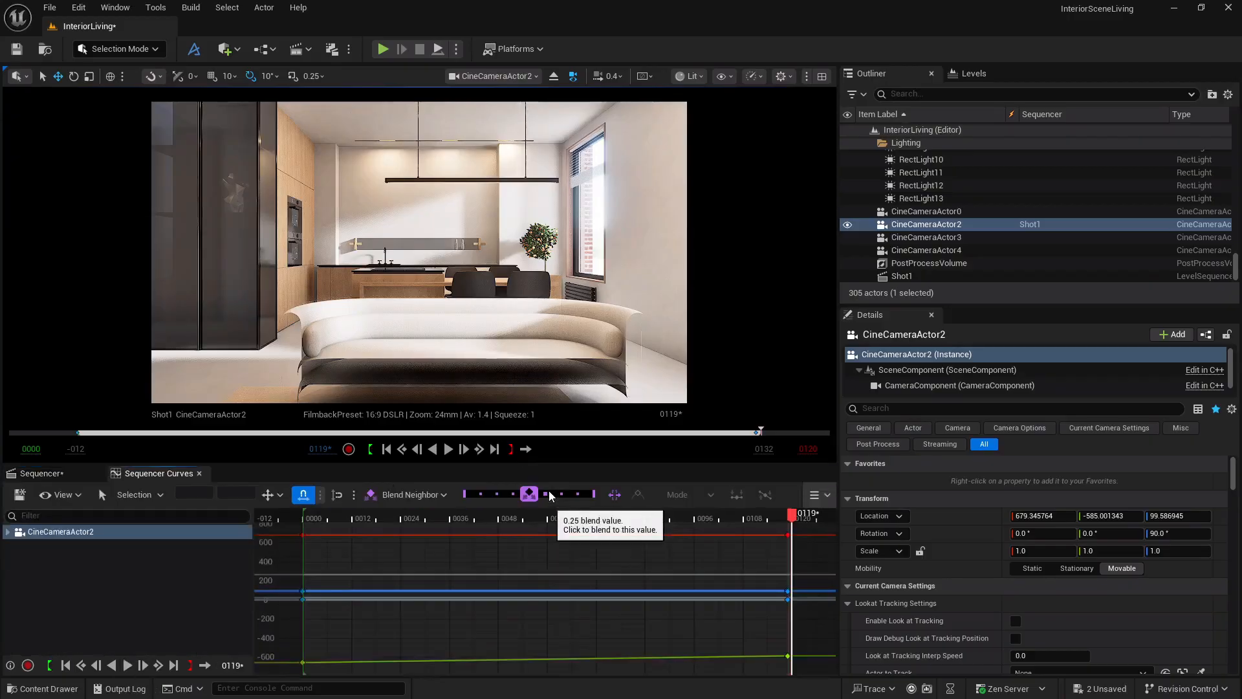
pyautogui.click(7, 532)
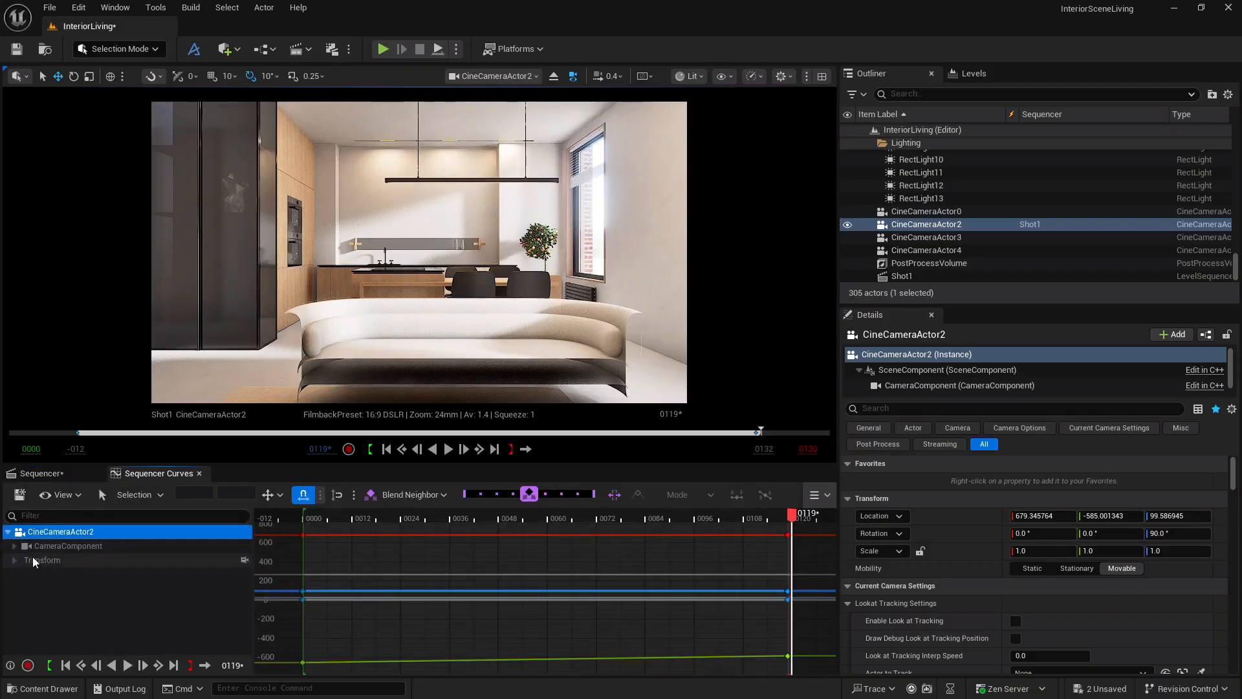
pyautogui.doubleClick(14, 561)
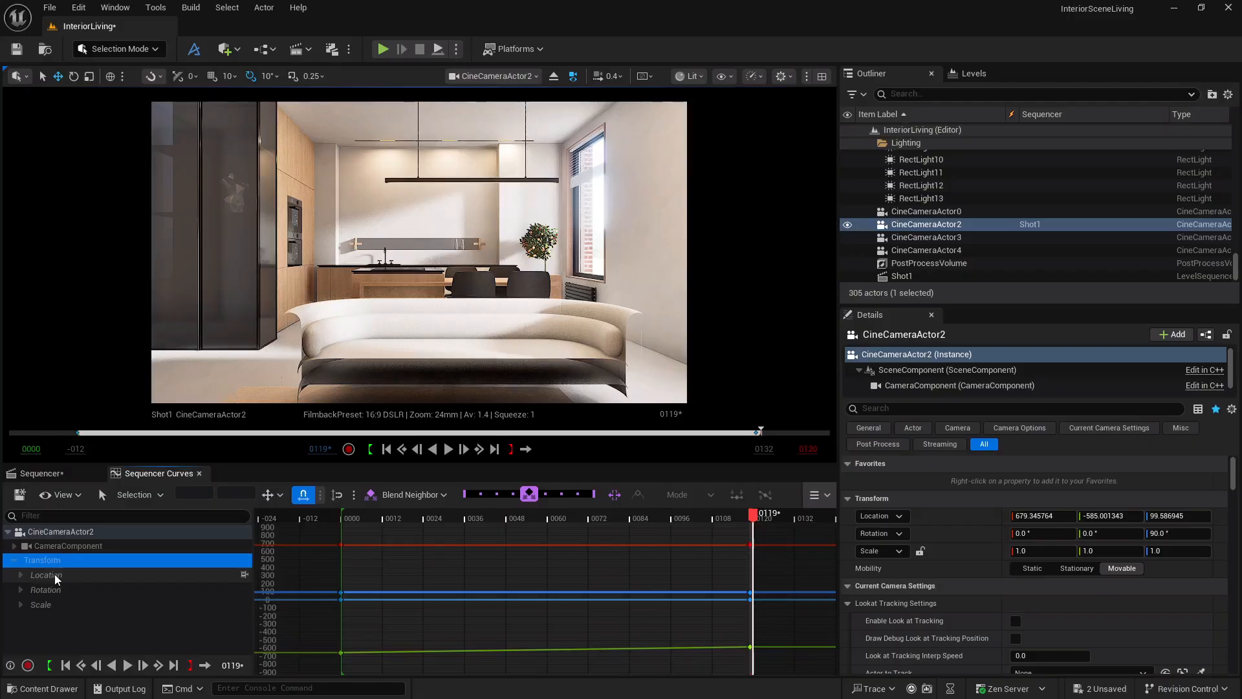
pyautogui.click(55, 577)
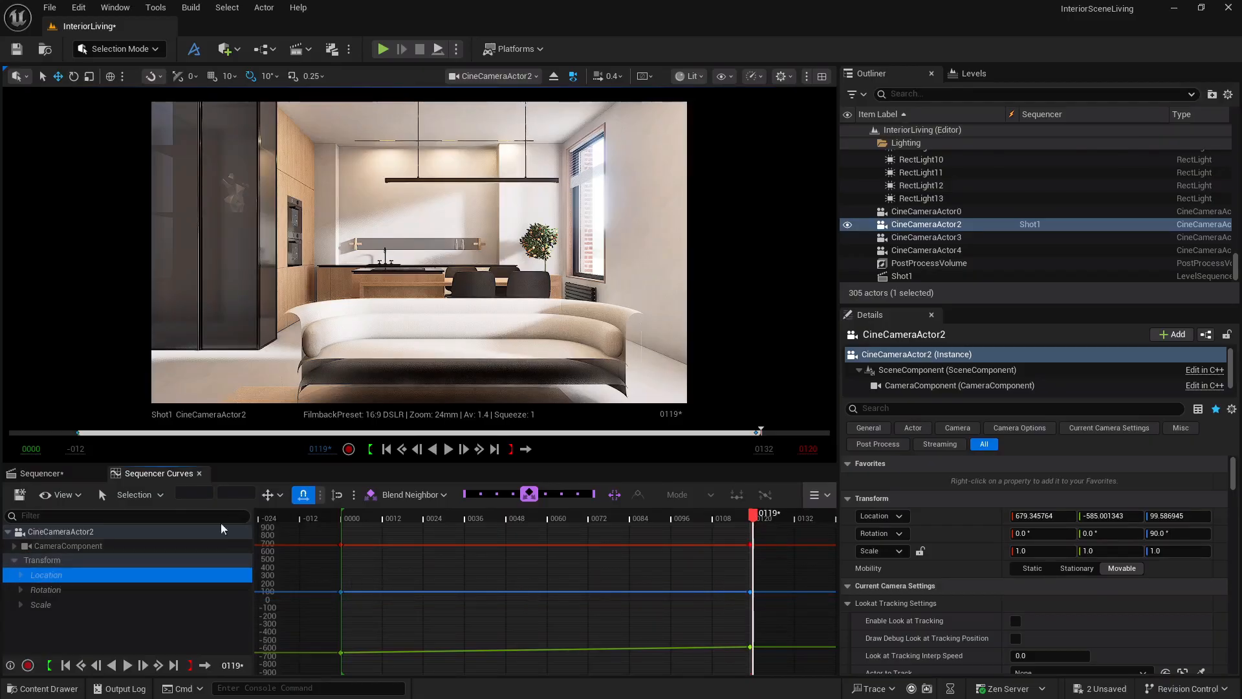
# Set the interpolation of both camera transform keys in the sequence to Linear.
pyautogui.click(55, 473)
pyautogui.moveTo(279, 632); pyautogui.dragTo(768, 649)
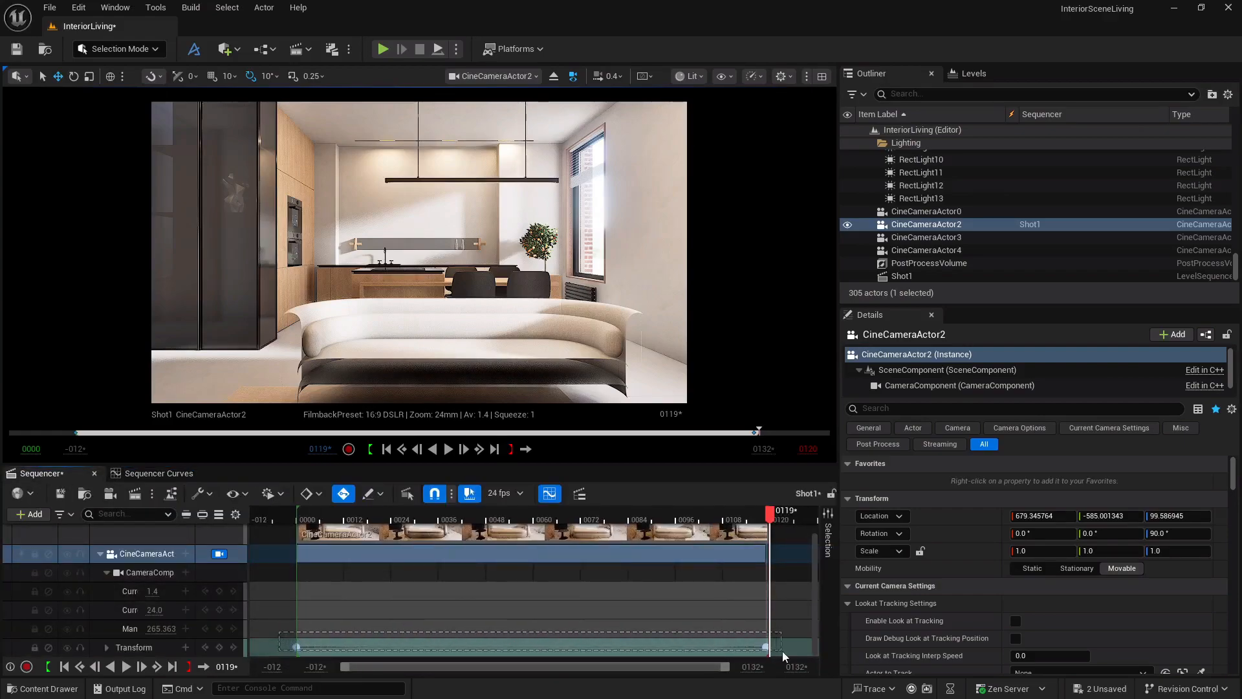
pyautogui.rightClick(768, 647)
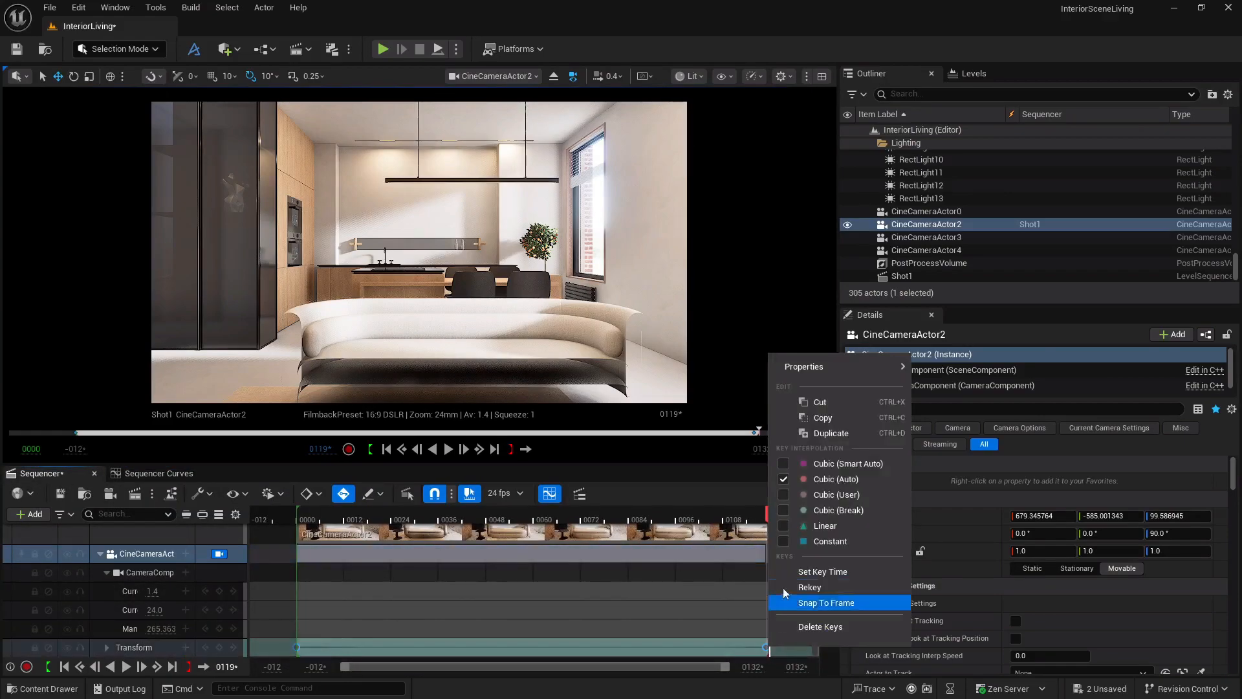
pyautogui.click(785, 526)
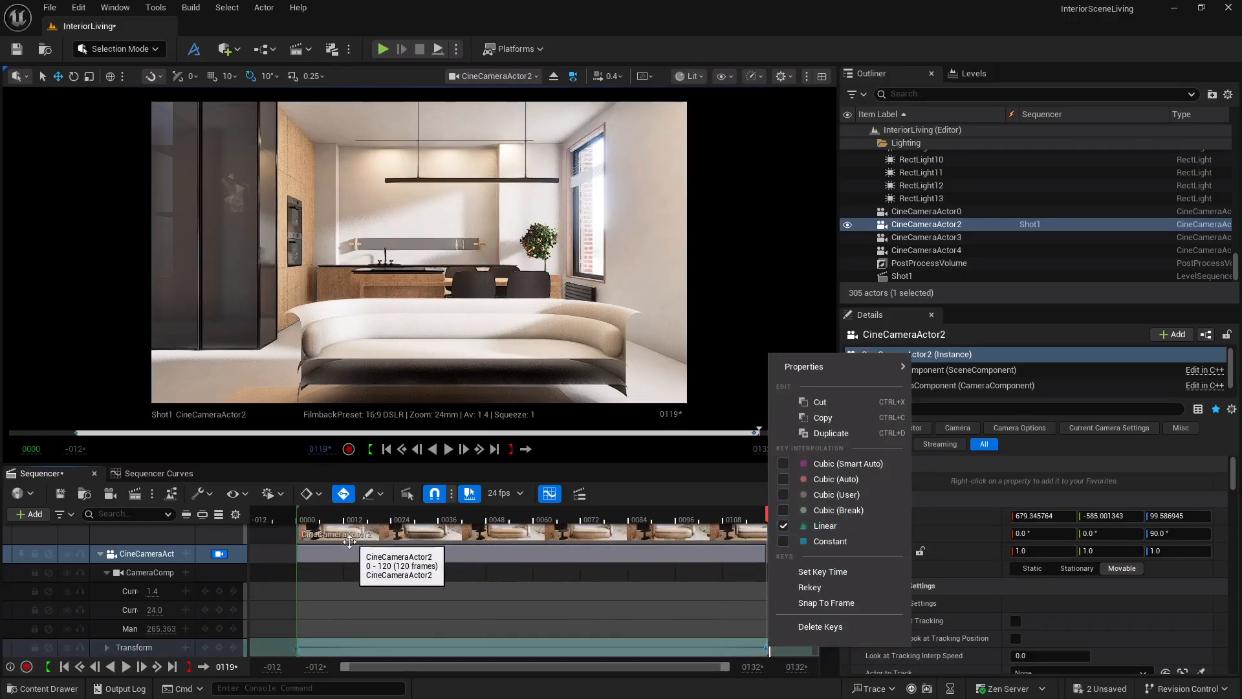
# Play the linear camera move from the first frame and return to the start.
pyautogui.click(387, 449)
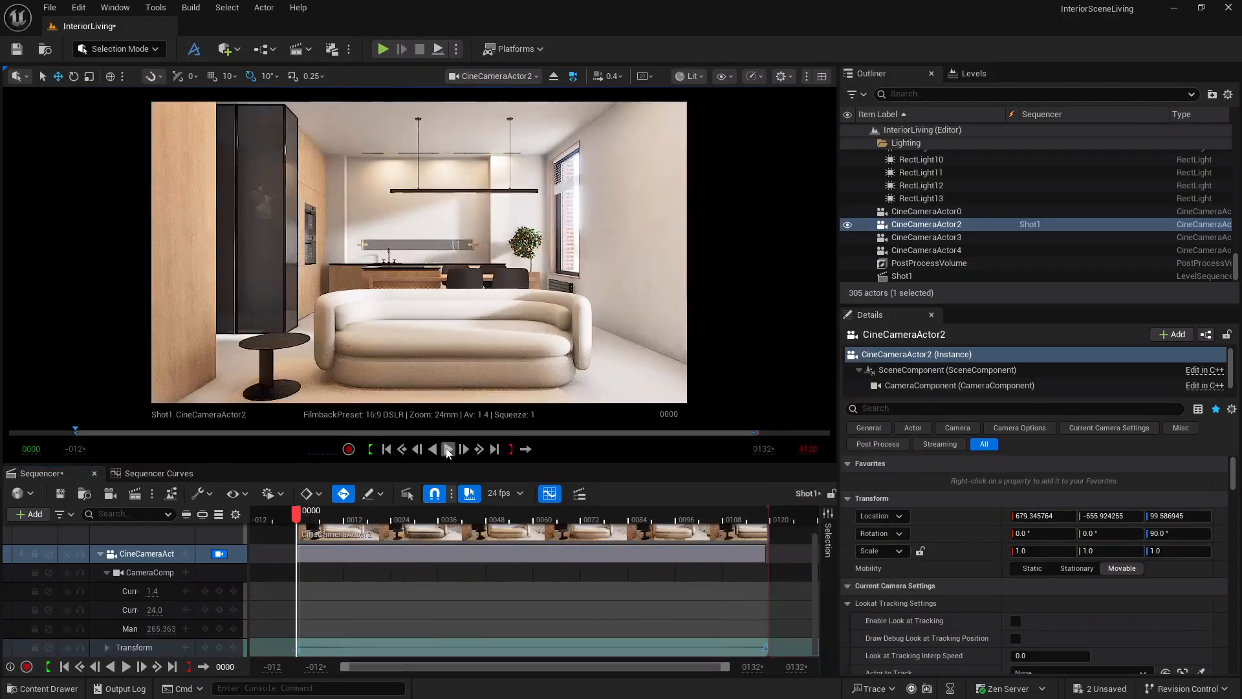
pyautogui.click(448, 449)
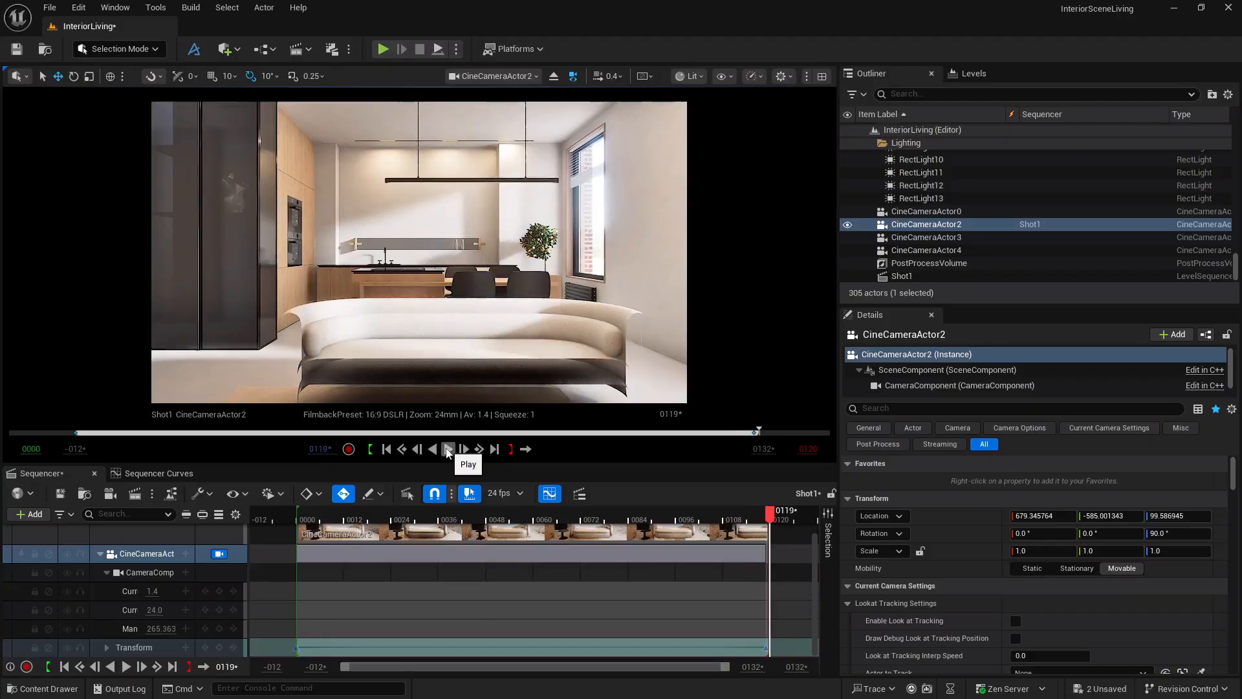
pyautogui.click(386, 449)
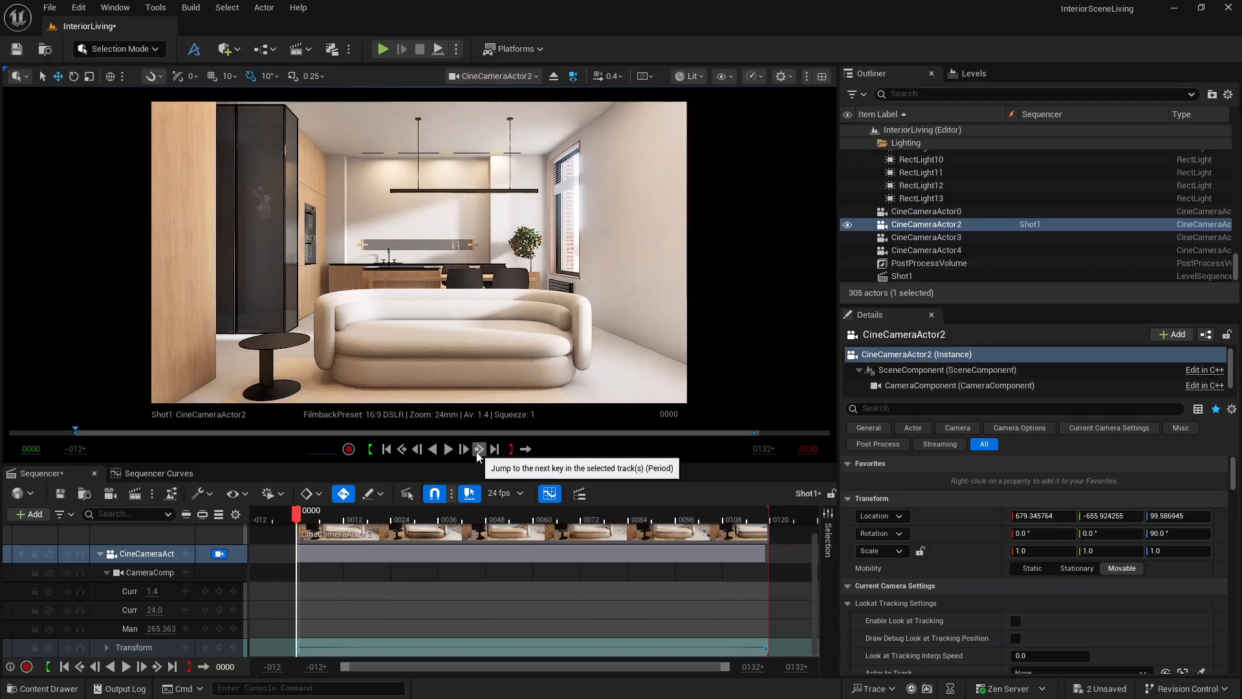
# At the end key on frame 119, move the camera forward to Y about -543 and raise it to Z about 113.
pyautogui.click(479, 449)
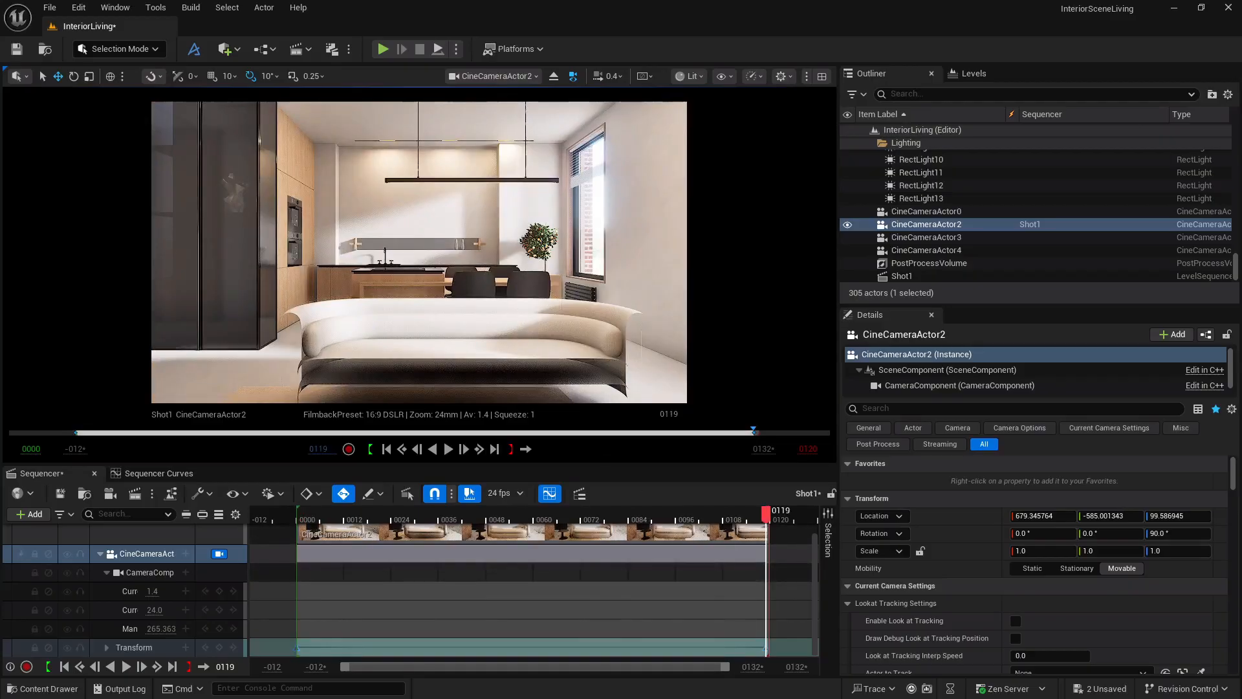
pyautogui.press('w')
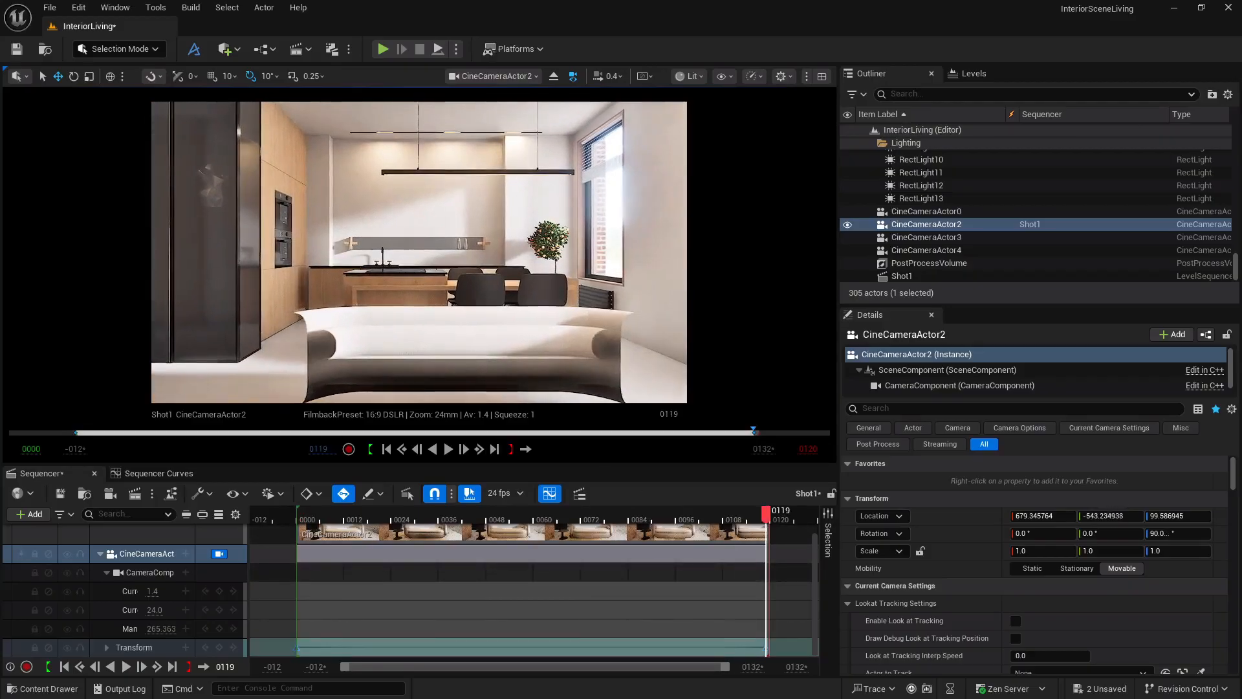
pyautogui.press('e')
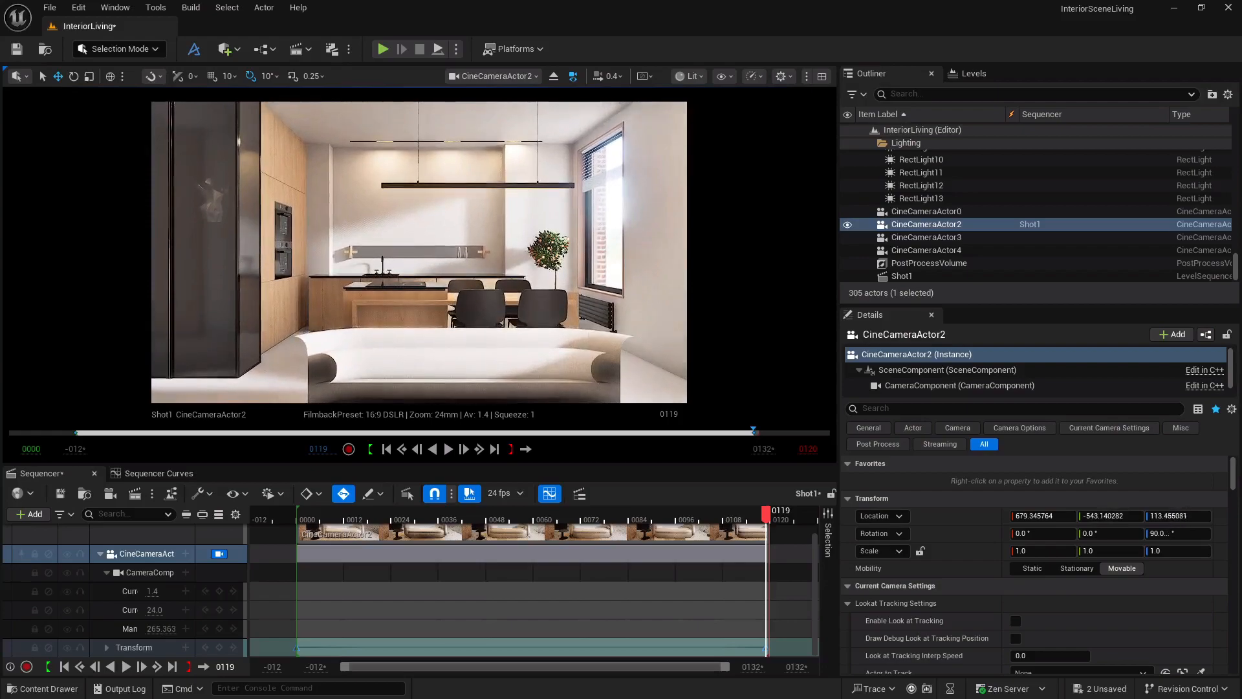
# Play back the adjusted camera move and rewind the sequence to frame 0.
pyautogui.click(386, 448)
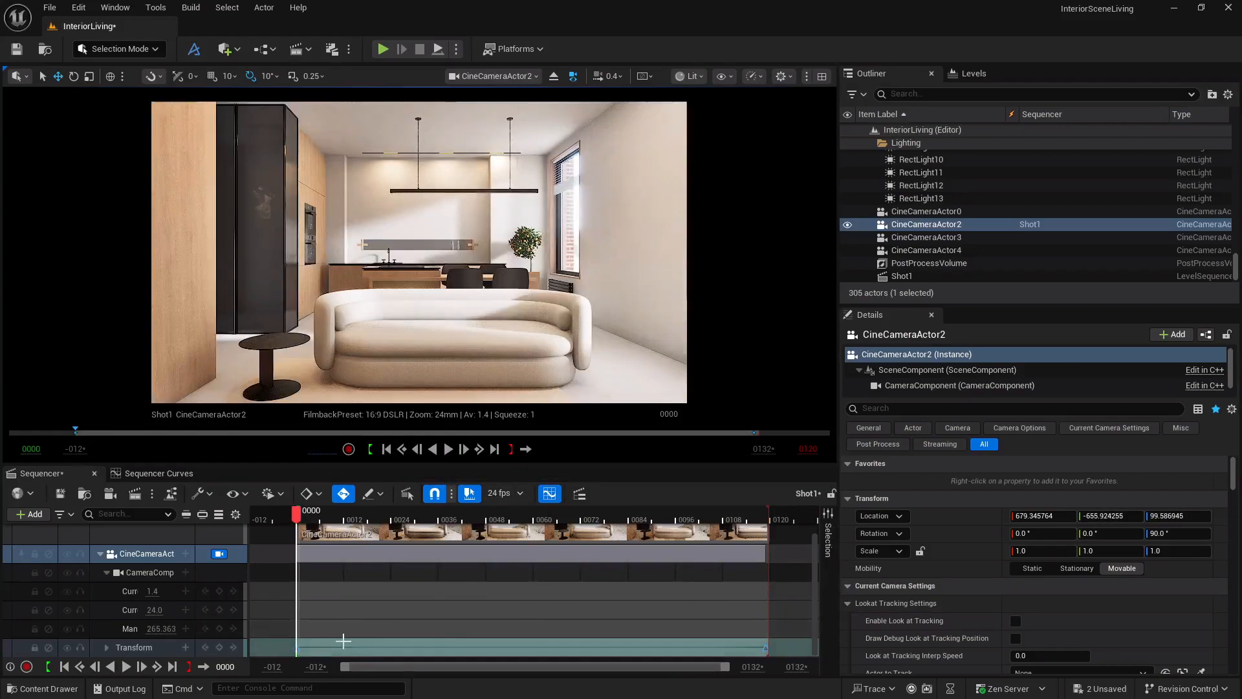
pyautogui.click(449, 450)
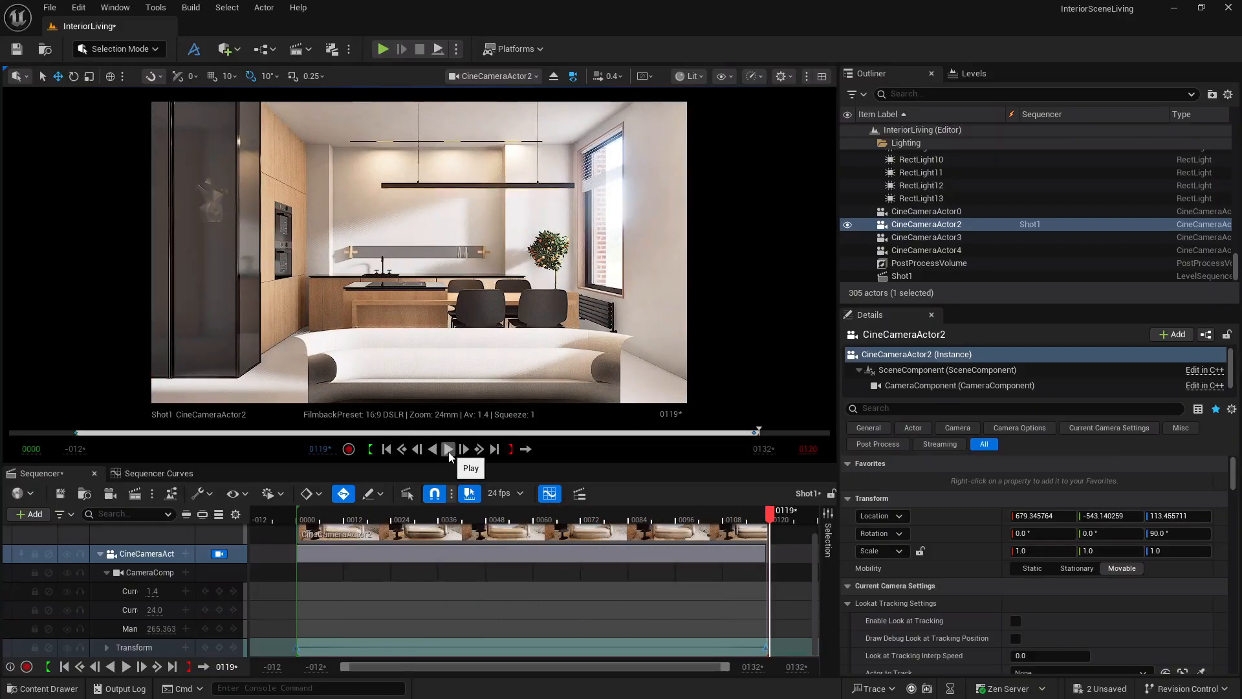
pyautogui.click(386, 448)
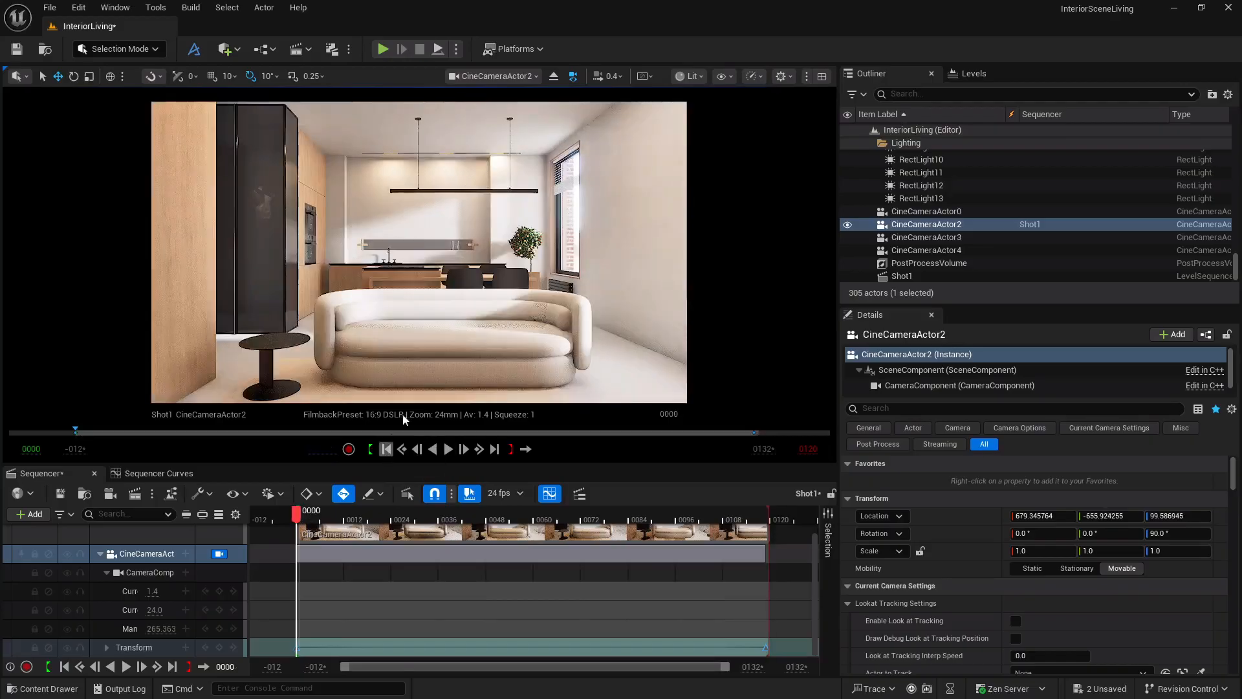
# Find the camera's clipping settings with "clip" and key its Custom Near Clipping Plane at frame 0.
pyautogui.click(909, 410)
pyautogui.write('clip')
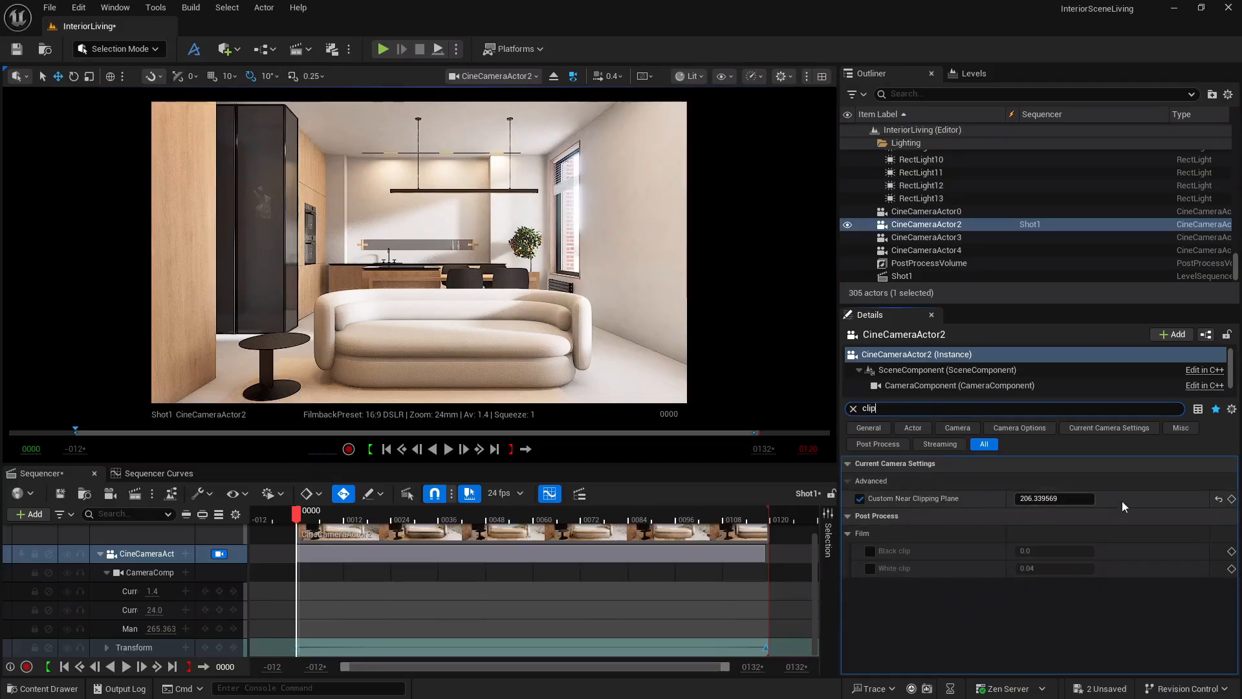
pyautogui.click(1231, 499)
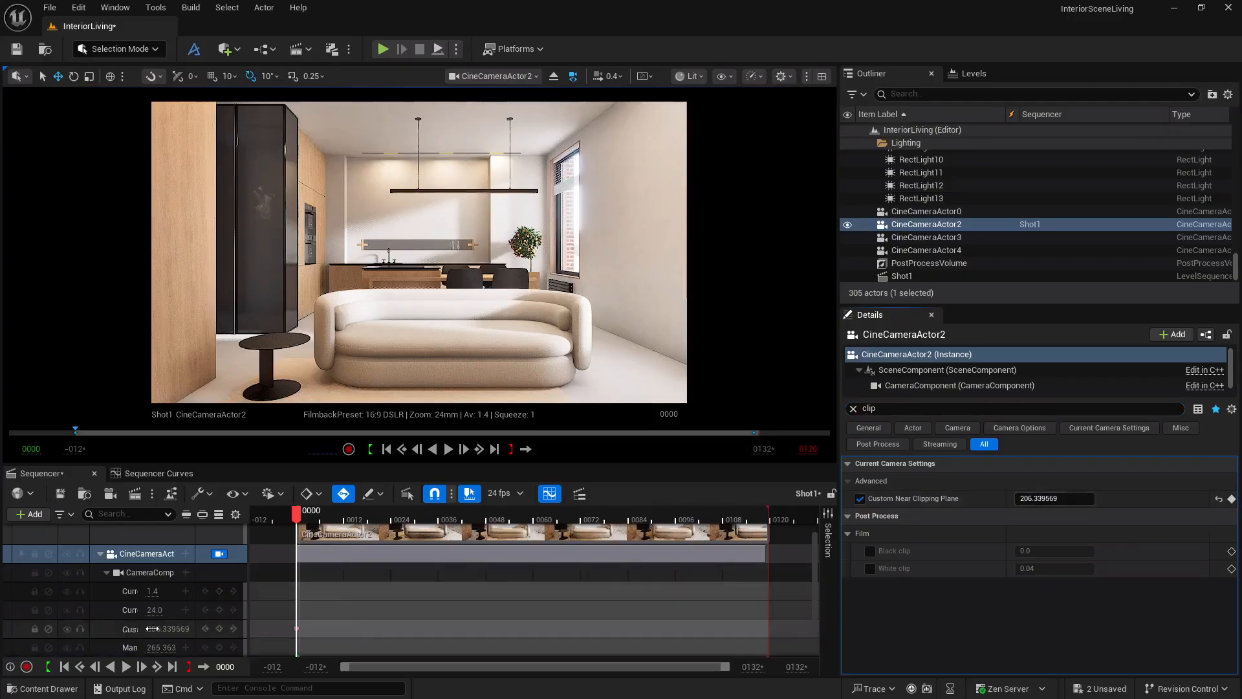
# At frame 119, key CineCameraActor2's Custom Near Clipping Plane at about 139.19 so the sofa is no longer cut.
pyautogui.scroll(-1, 152, 628)
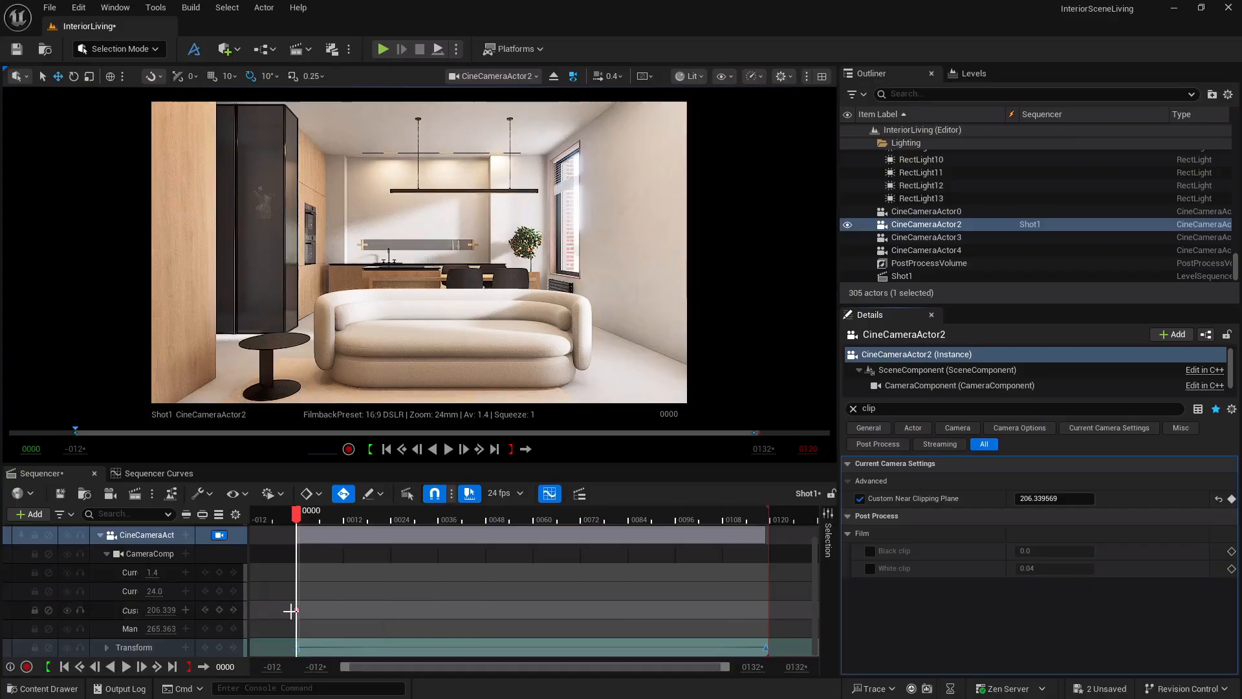
pyautogui.click(172, 667)
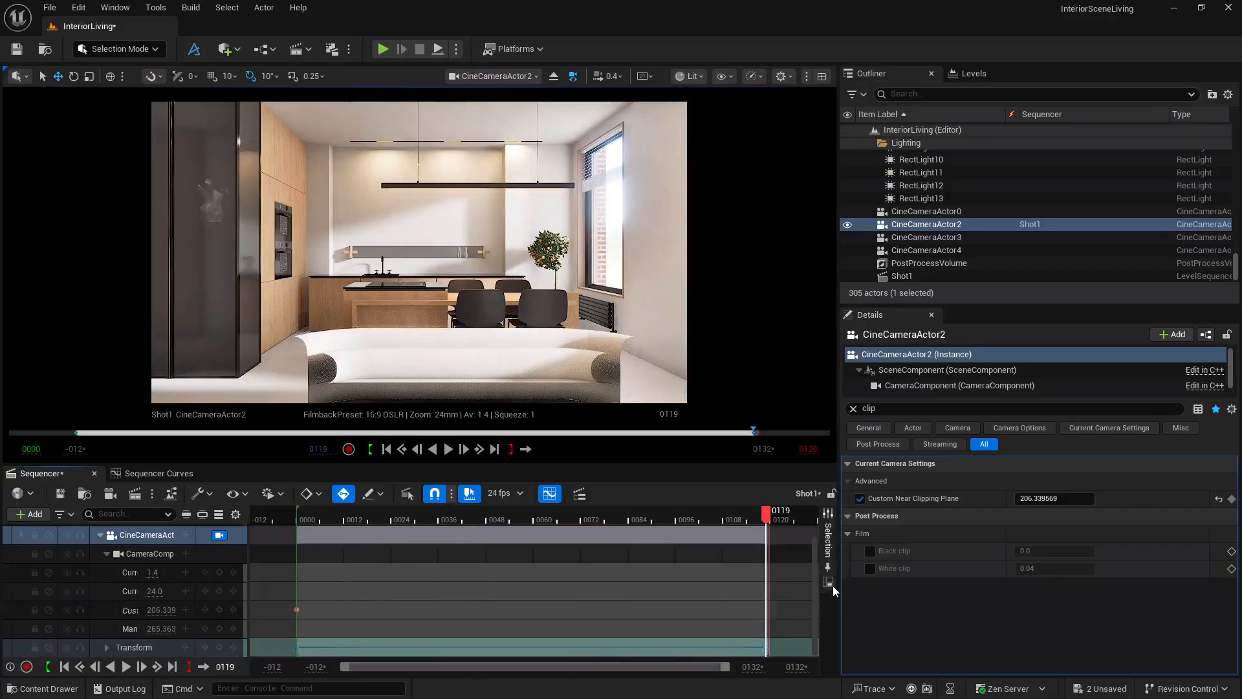
pyautogui.moveTo(1063, 500); pyautogui.dragTo(1017, 499)
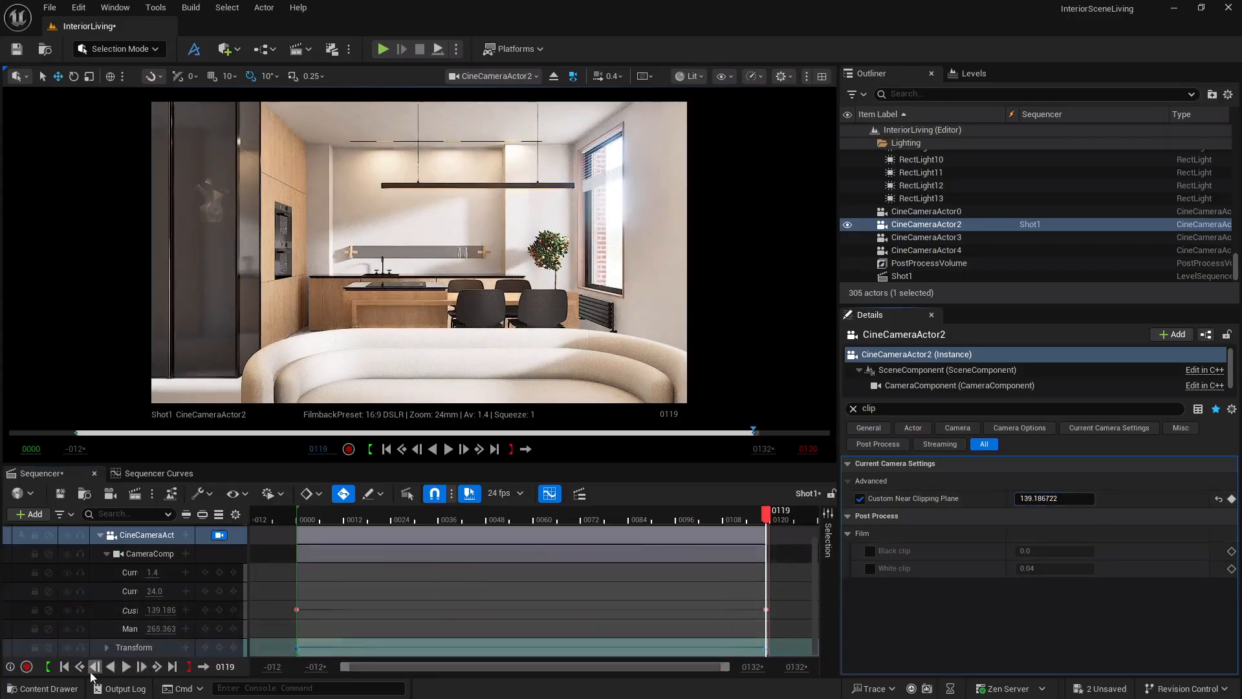
# Play Shot1 from the first frame twice to review the camera move with the animated clipping plane.
pyautogui.click(64, 666)
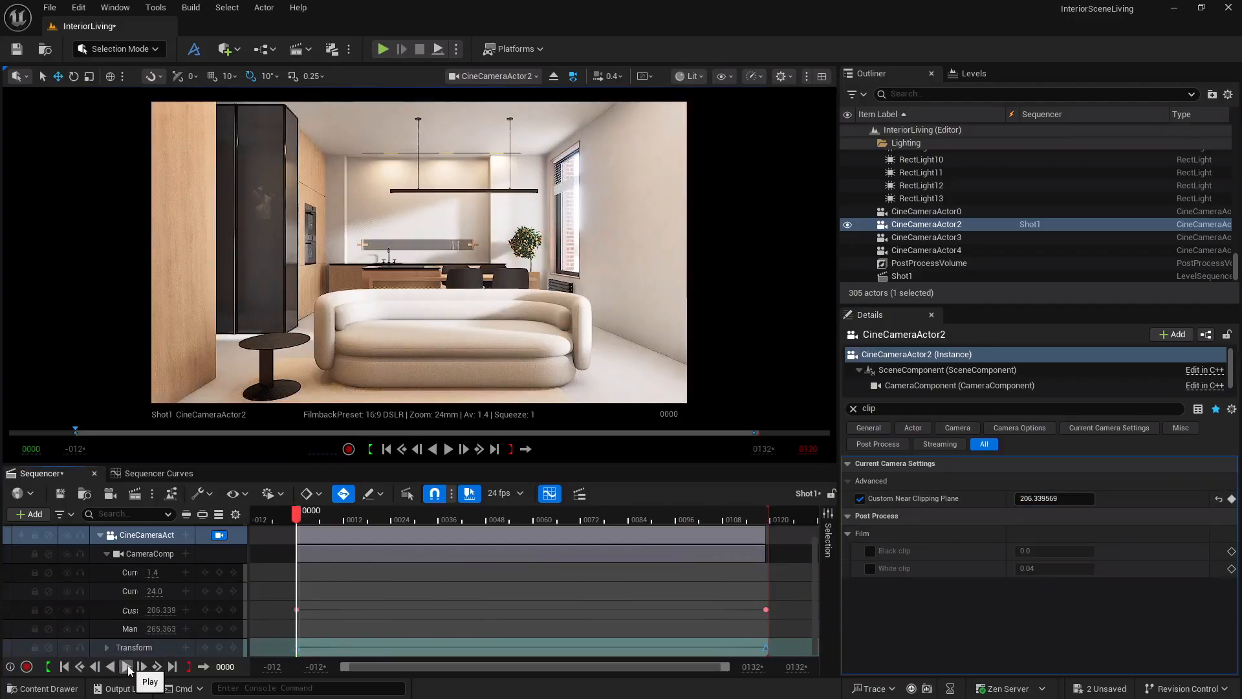
pyautogui.click(127, 666)
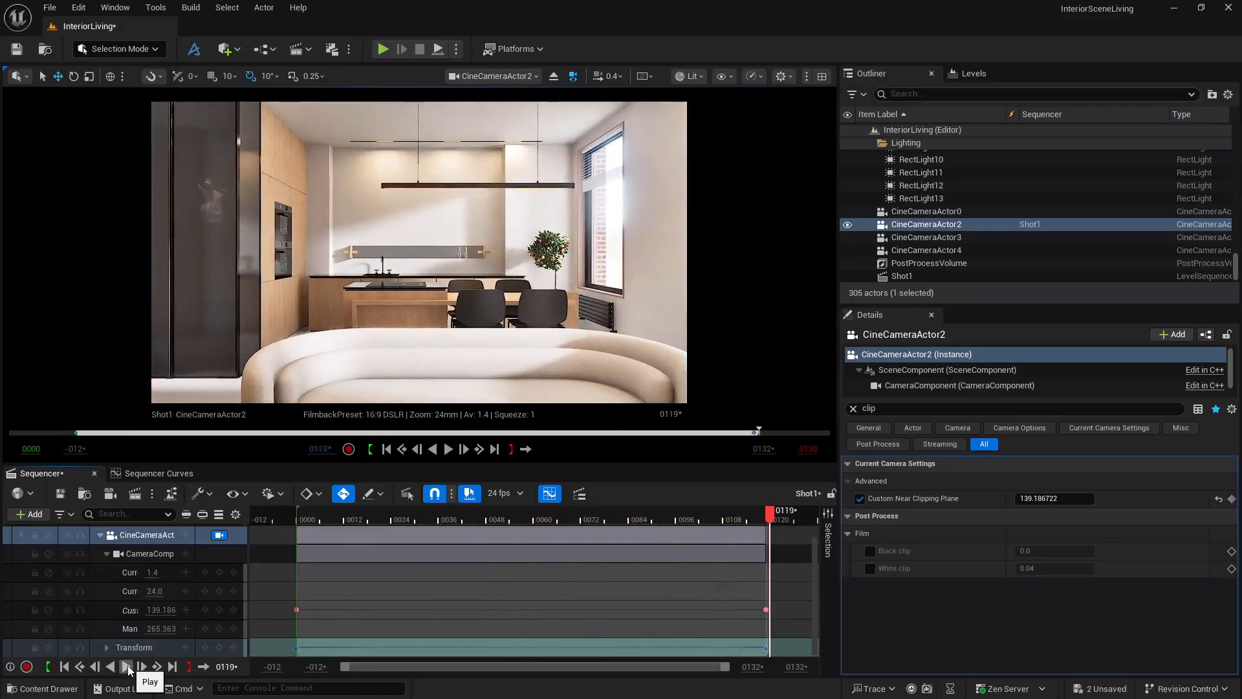
pyautogui.click(64, 666)
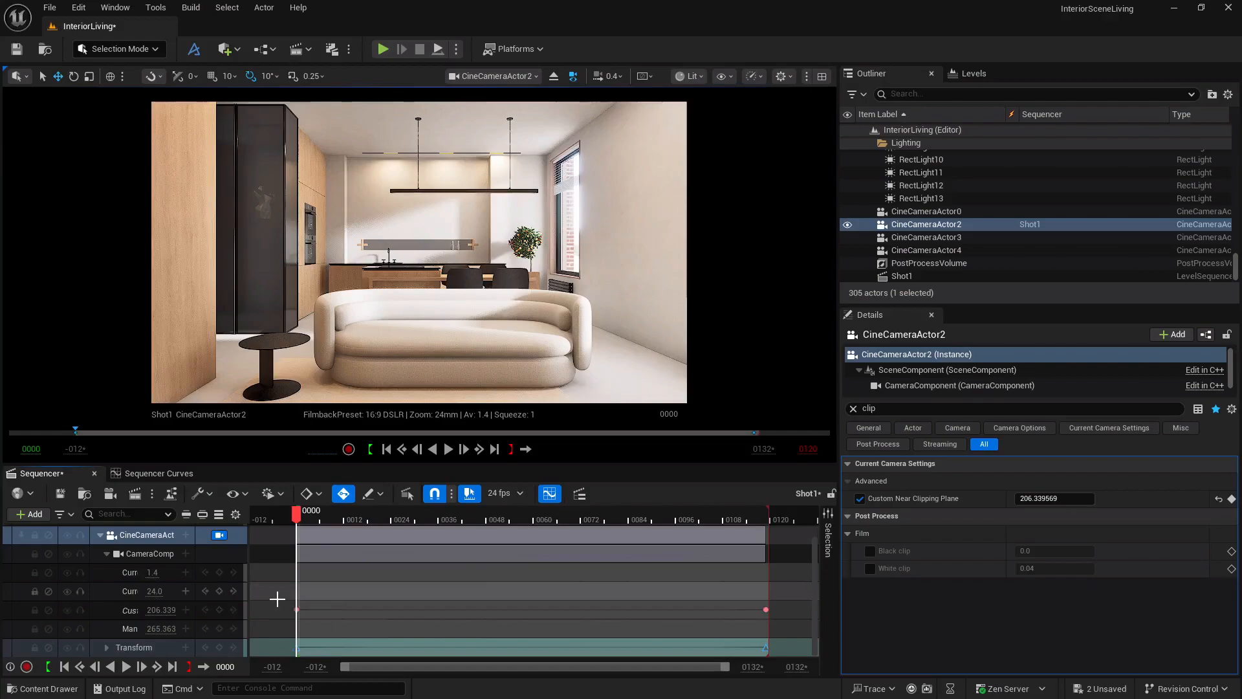
pyautogui.click(127, 667)
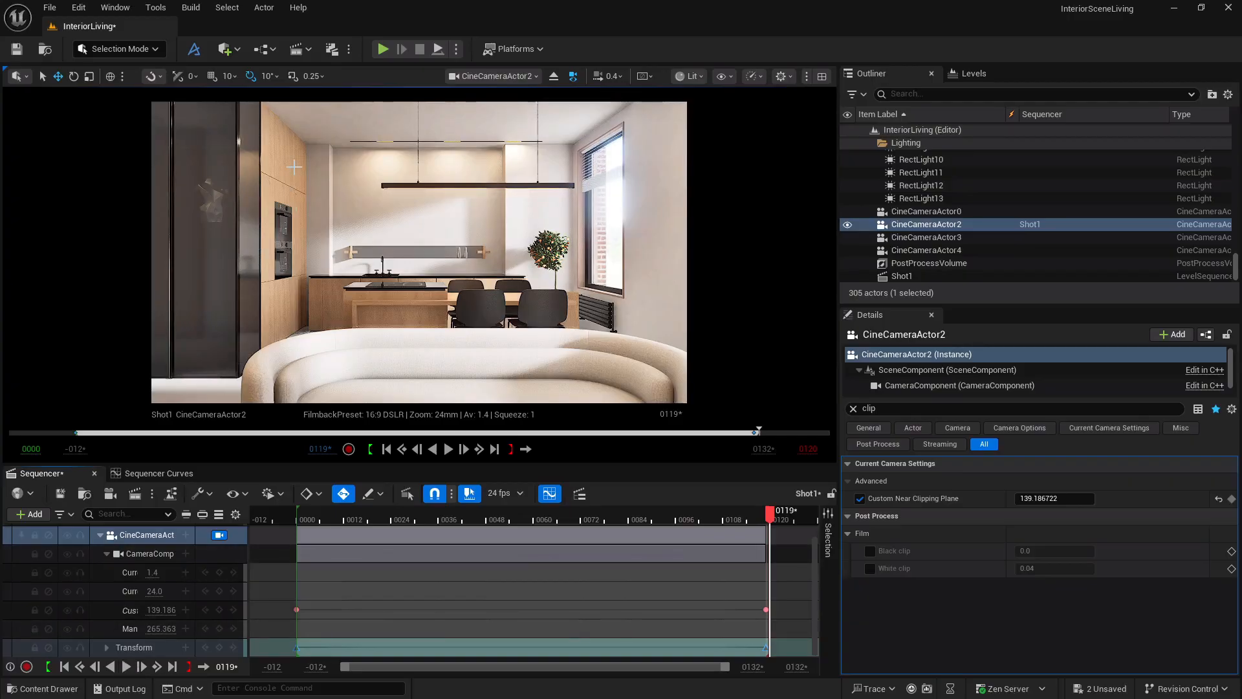
pyautogui.click(504, 74)
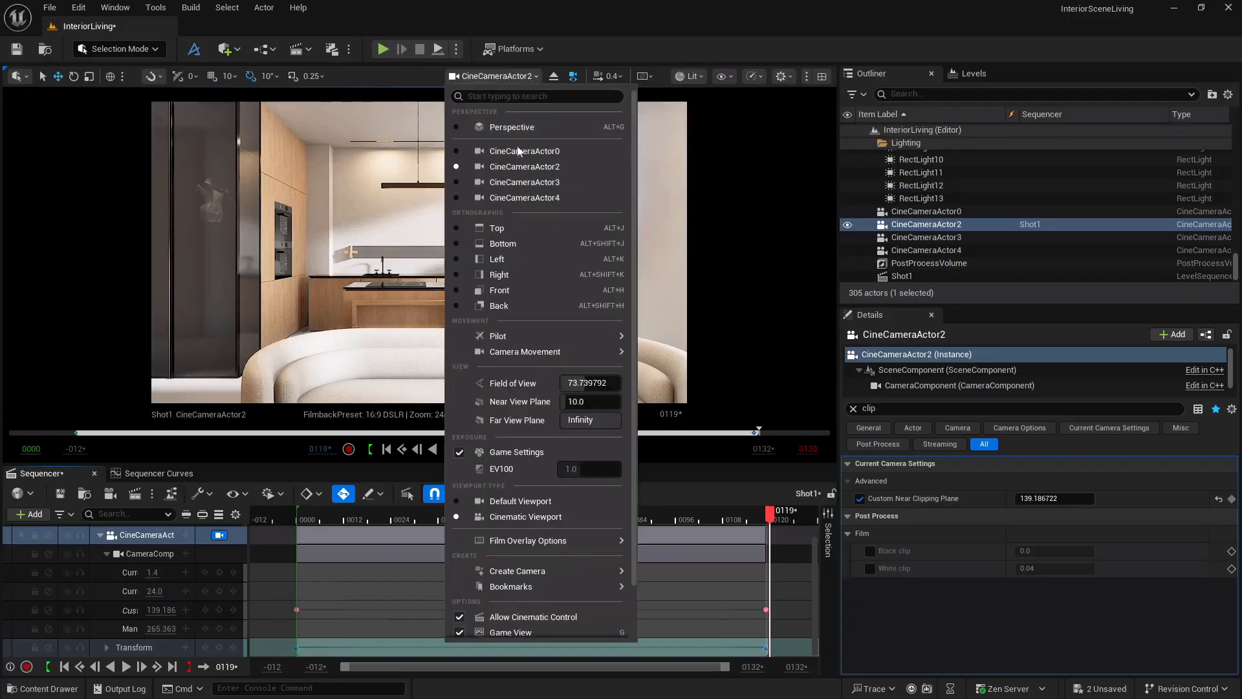
pyautogui.click(517, 150)
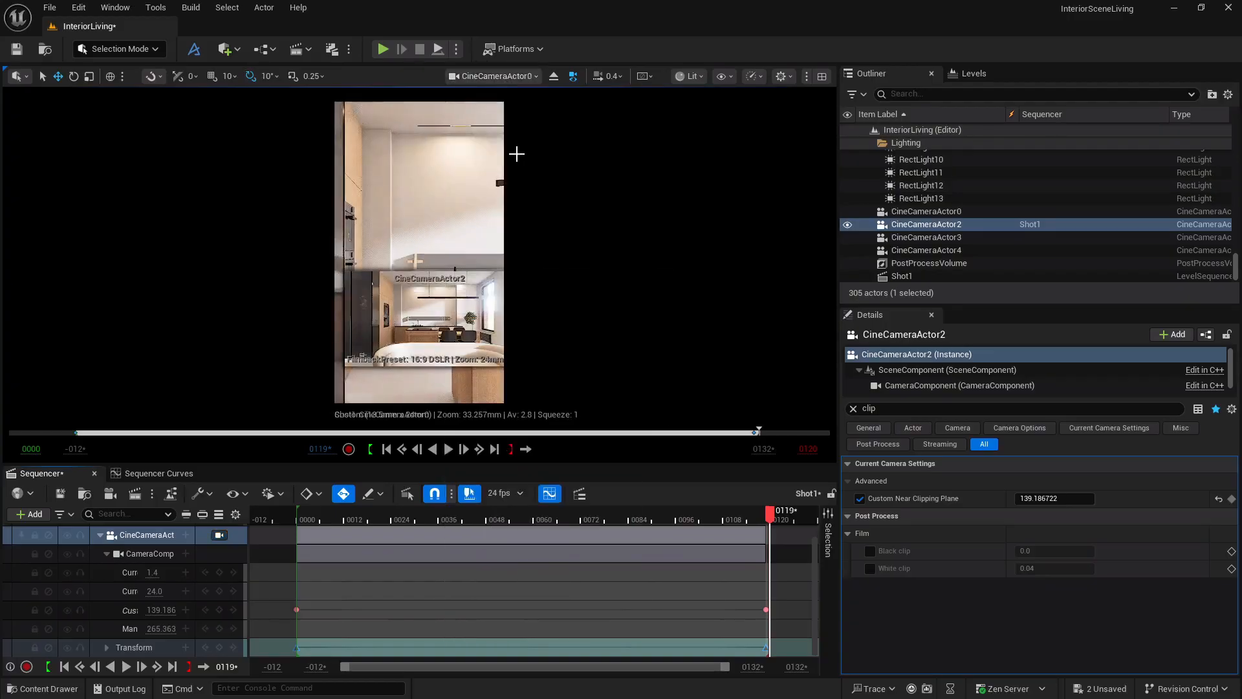
pyautogui.click(914, 214)
pyautogui.click(911, 227)
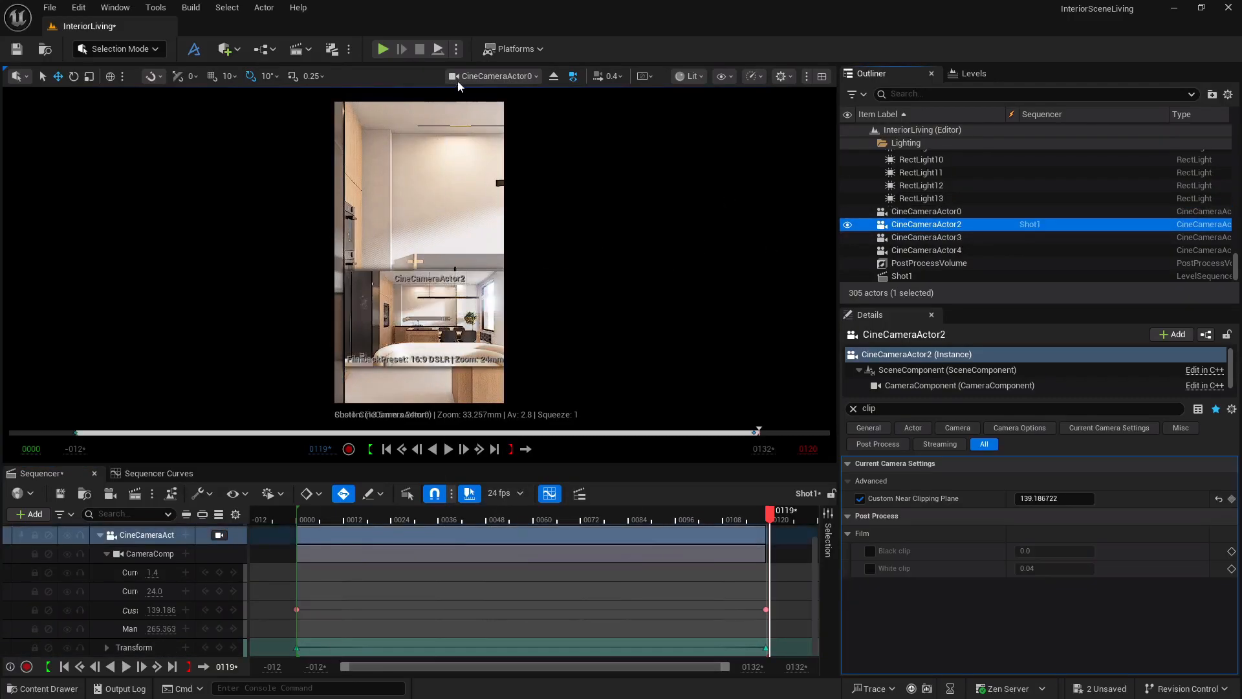
# Switch the viewport to CineCameraActor3 and select that camera.
pyautogui.click(475, 79)
pyautogui.click(497, 184)
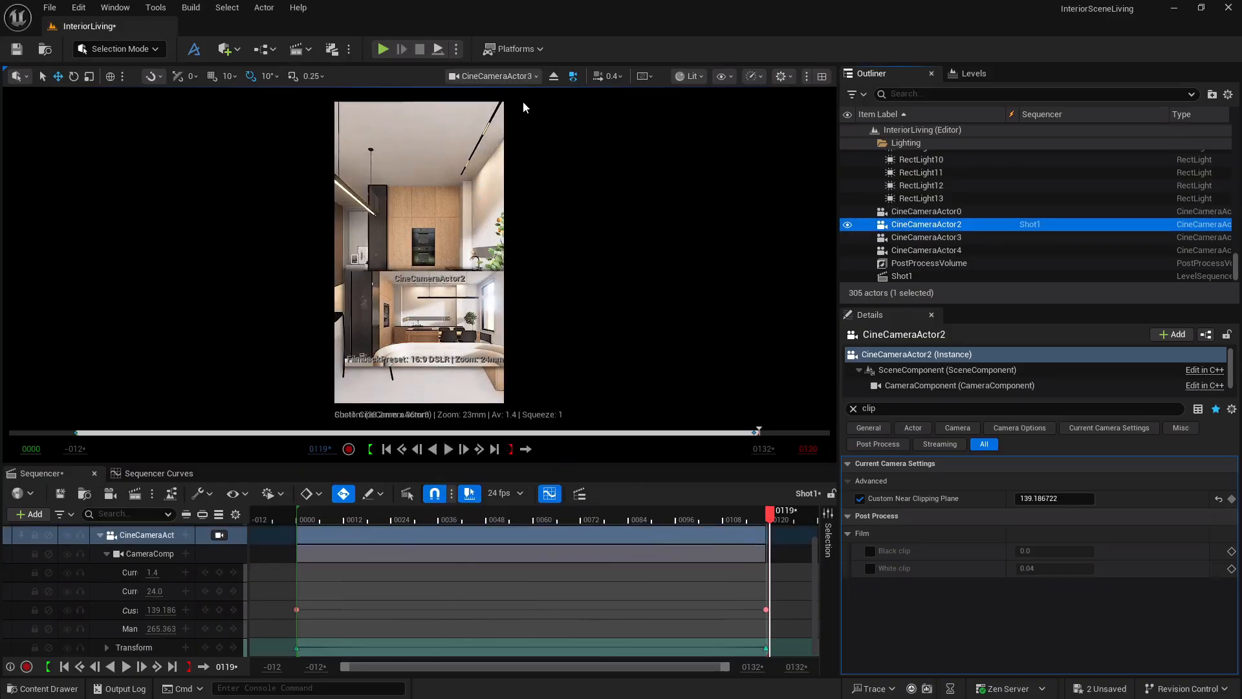
pyautogui.click(925, 237)
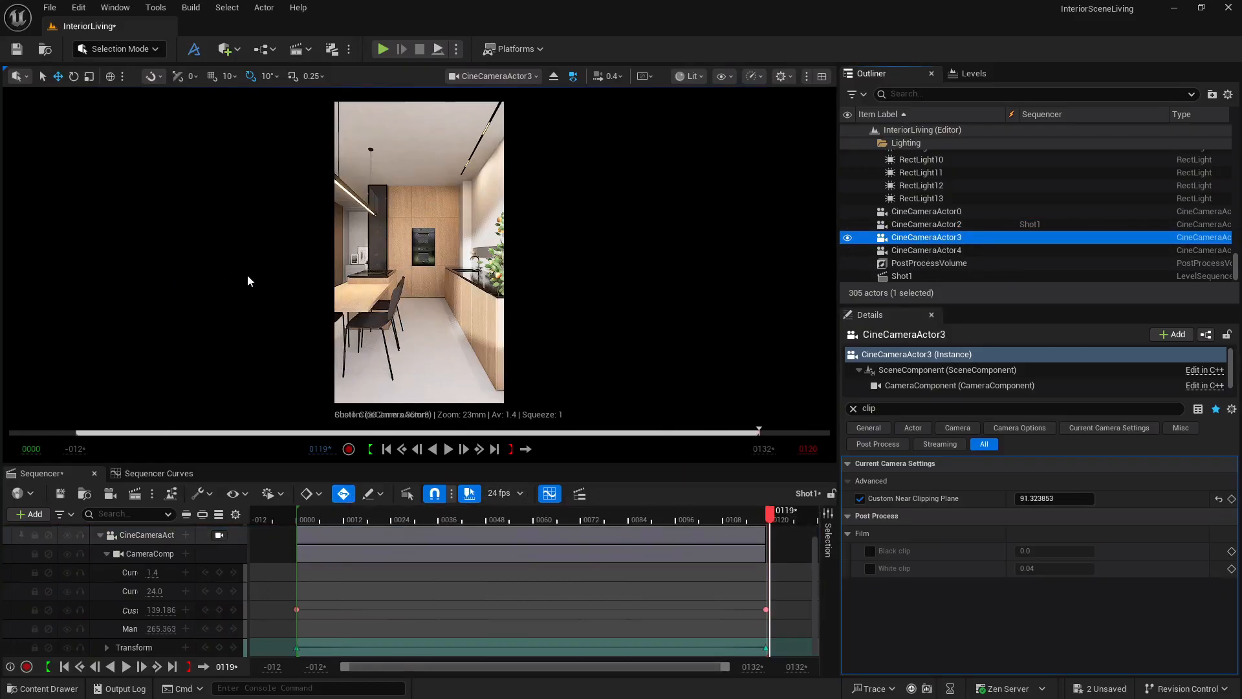
# Create a new level sequence named Shot2 in the InteriorLiving/Sequencer folder.
pyautogui.click(299, 49)
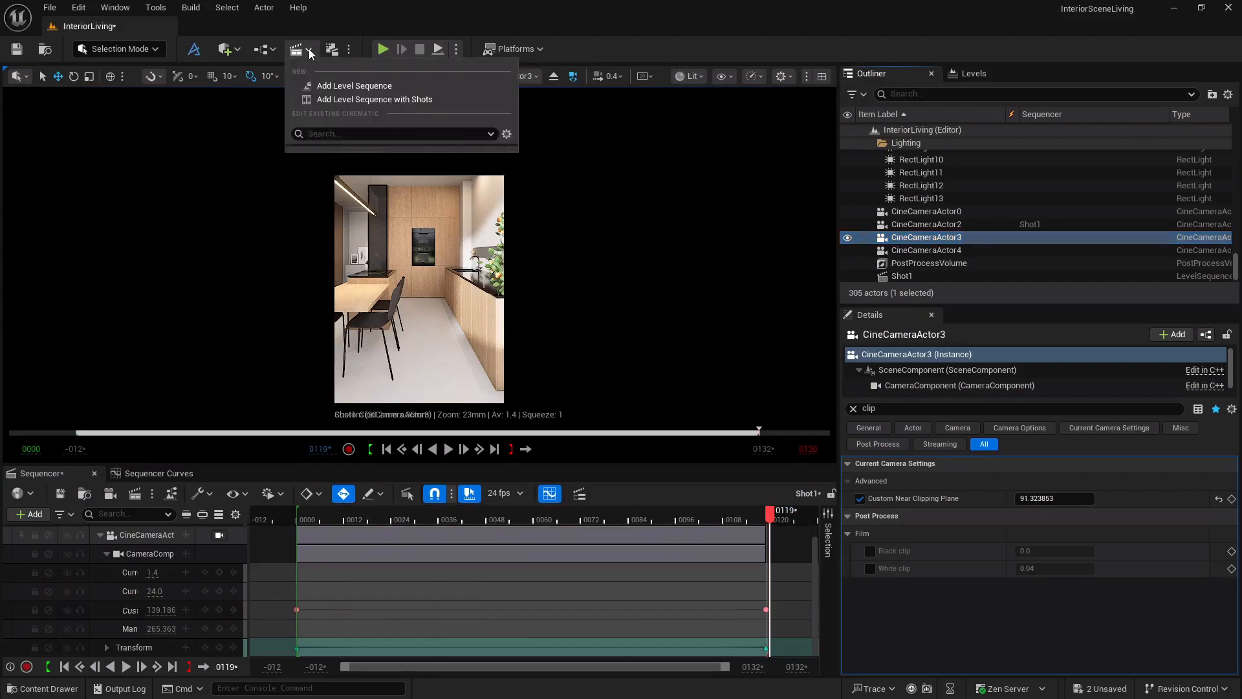
pyautogui.click(349, 84)
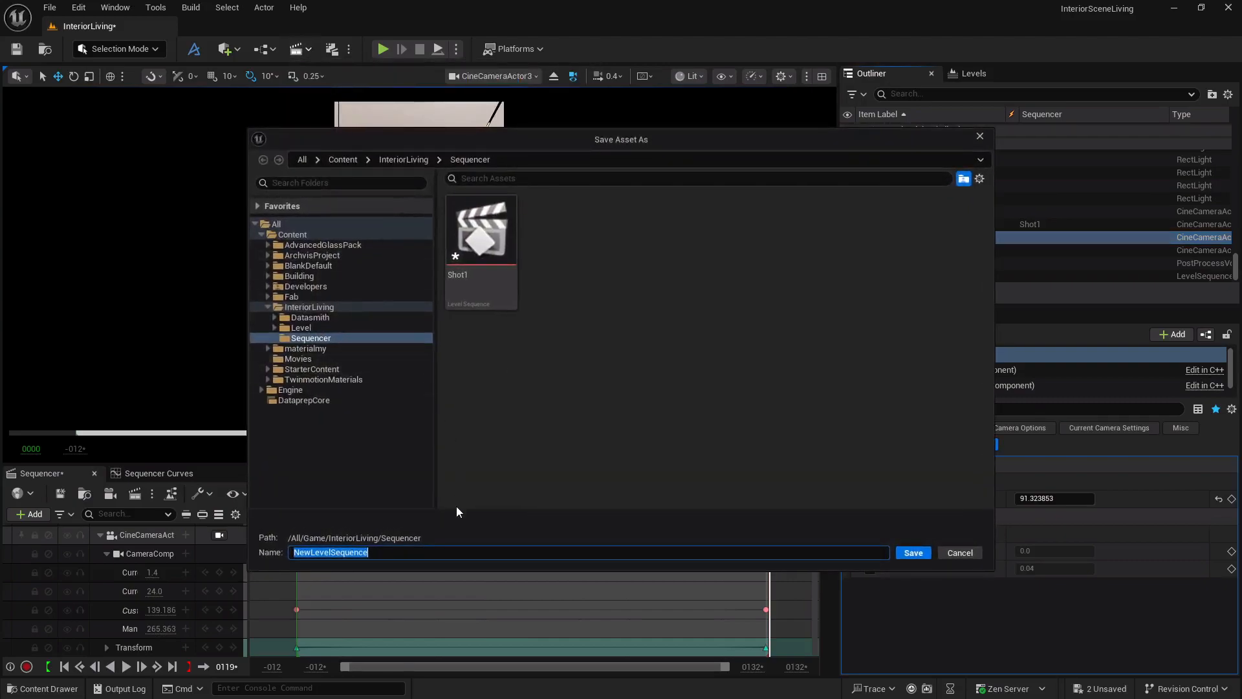
pyautogui.write('Shot2')
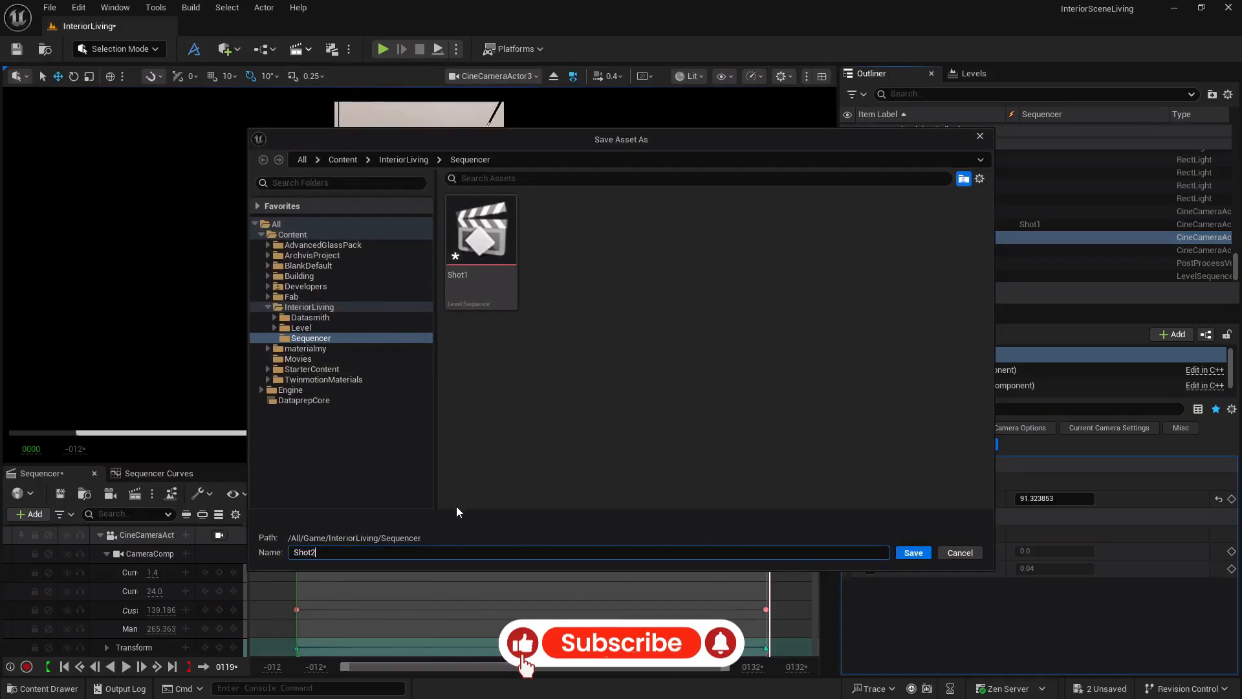
pyautogui.press('Return')
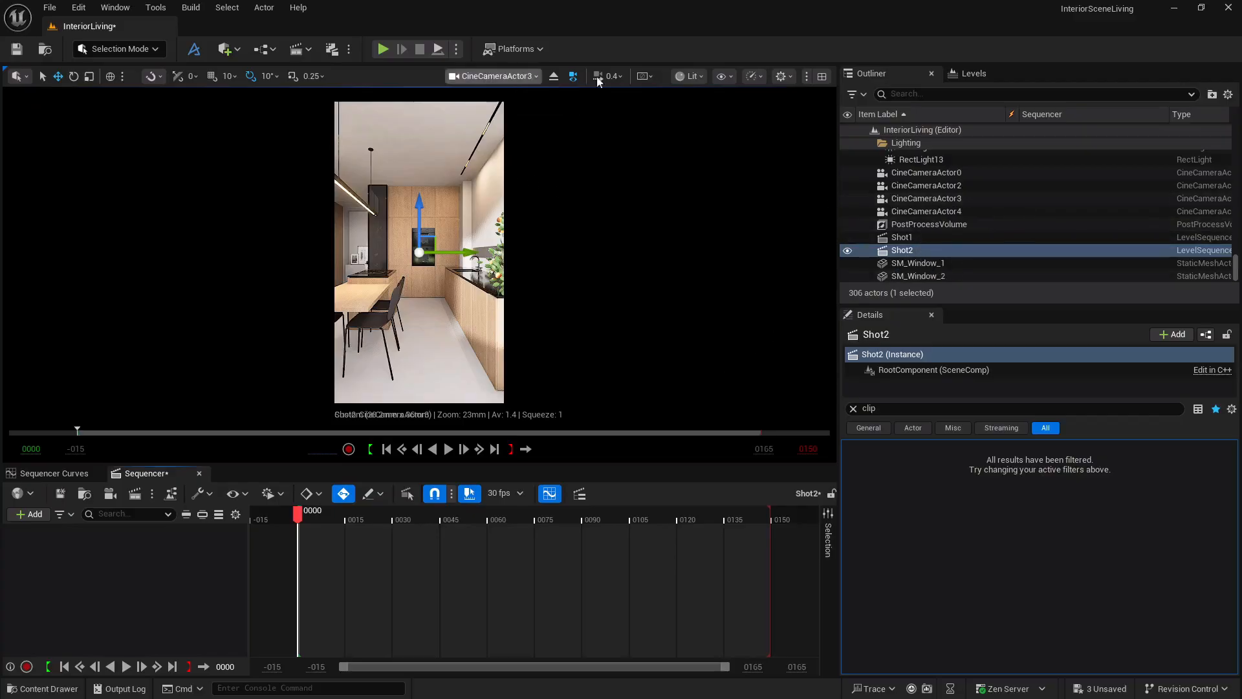
# Add CineCameraActor3 to the Shot2 sequence and set its display rate to 24 fps.
pyautogui.click(952, 199)
pyautogui.moveTo(953, 202); pyautogui.dragTo(129, 570)
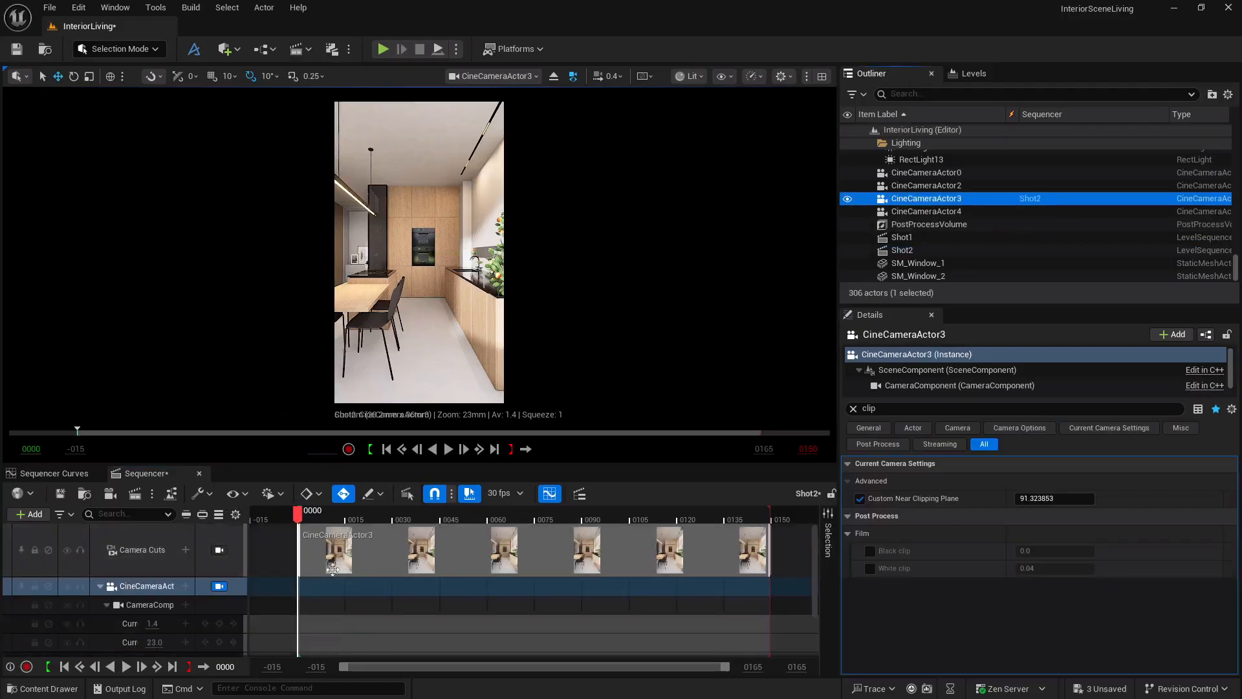
pyautogui.click(505, 493)
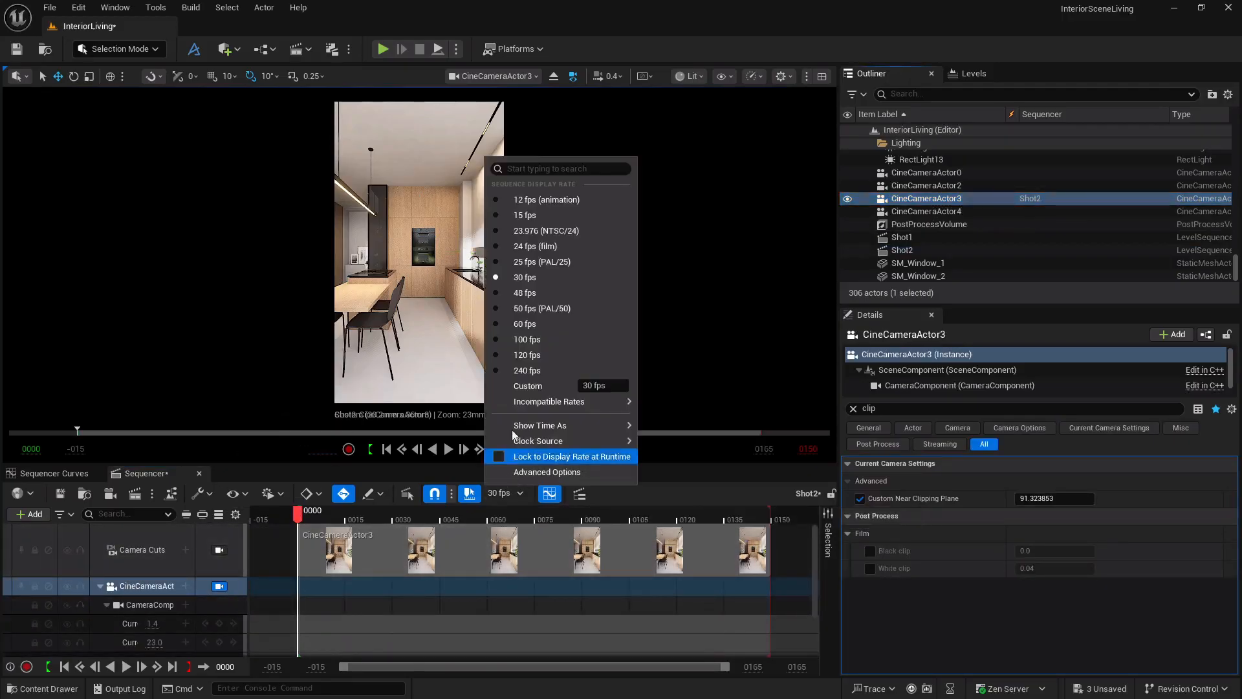
pyautogui.click(530, 246)
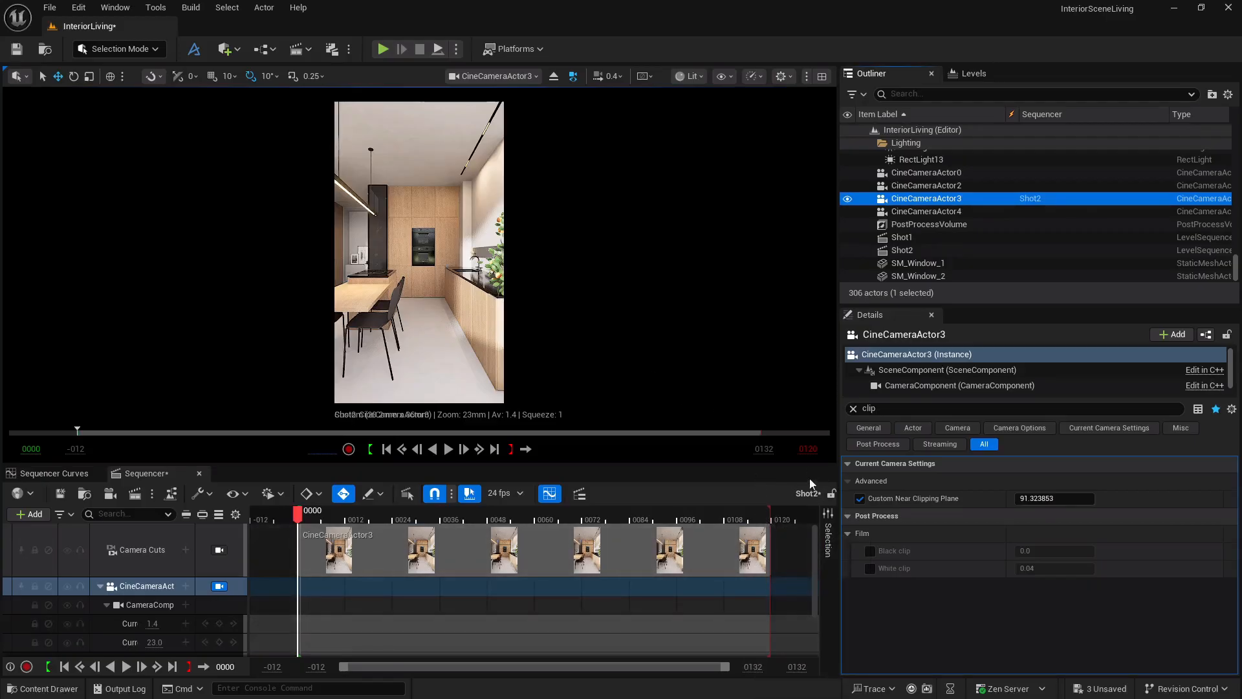
# Set Shot2's playback range to stop at frame 140 and extend the camera cut to that frame.
pyautogui.click(810, 452)
pyautogui.press('BackSpace')
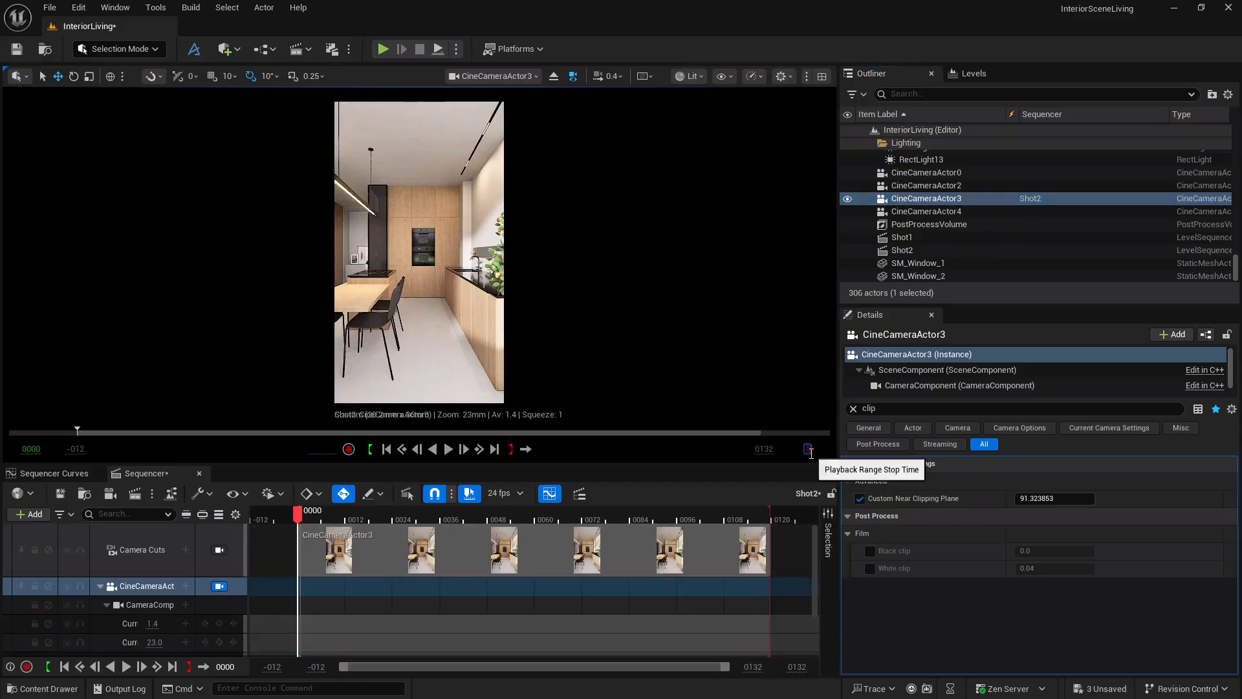
pyautogui.write('140')
pyautogui.press('Return')
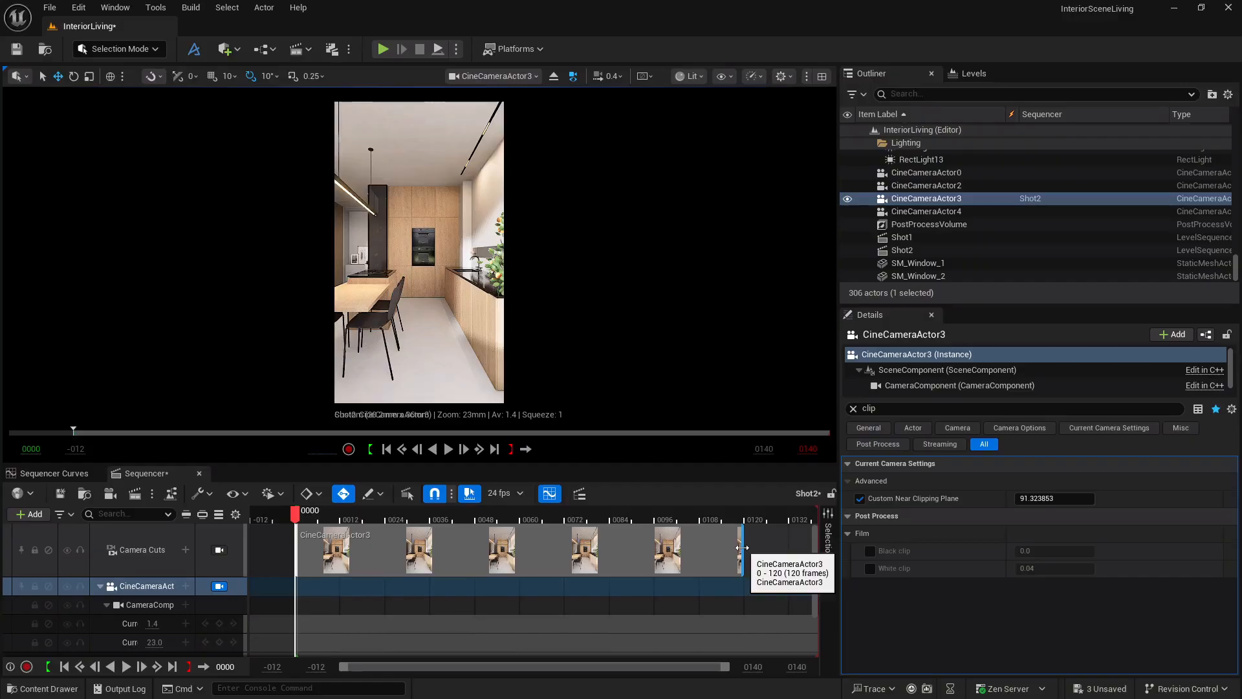
pyautogui.moveTo(743, 547); pyautogui.dragTo(817, 547)
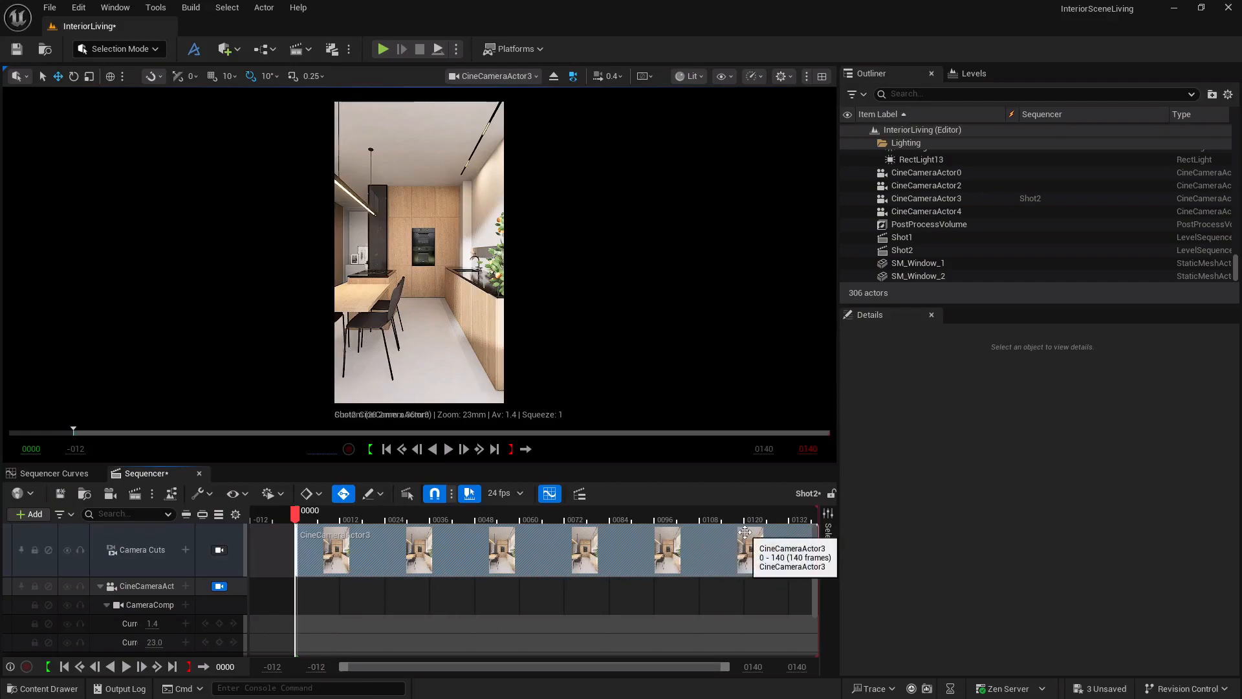
# At frame 139, turn CineCameraActor3 towards the white sofa with a transform key, and play the move from the start.
pyautogui.scroll(-2, 172, 590)
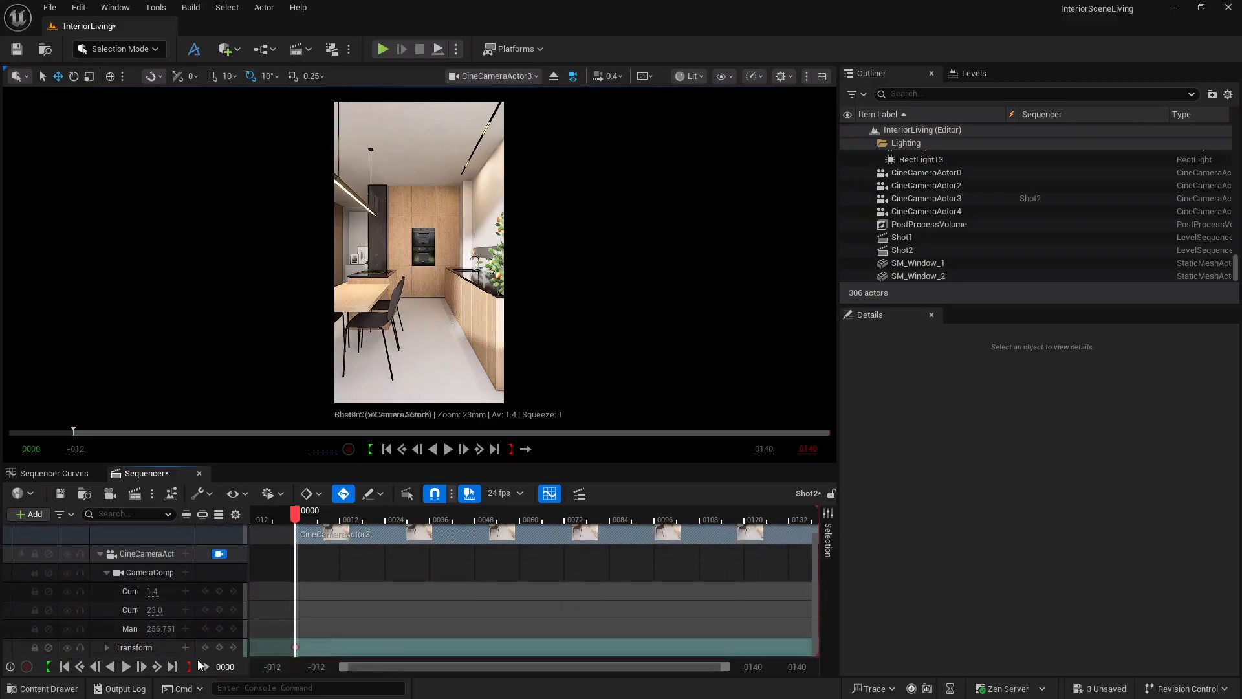
pyautogui.click(172, 666)
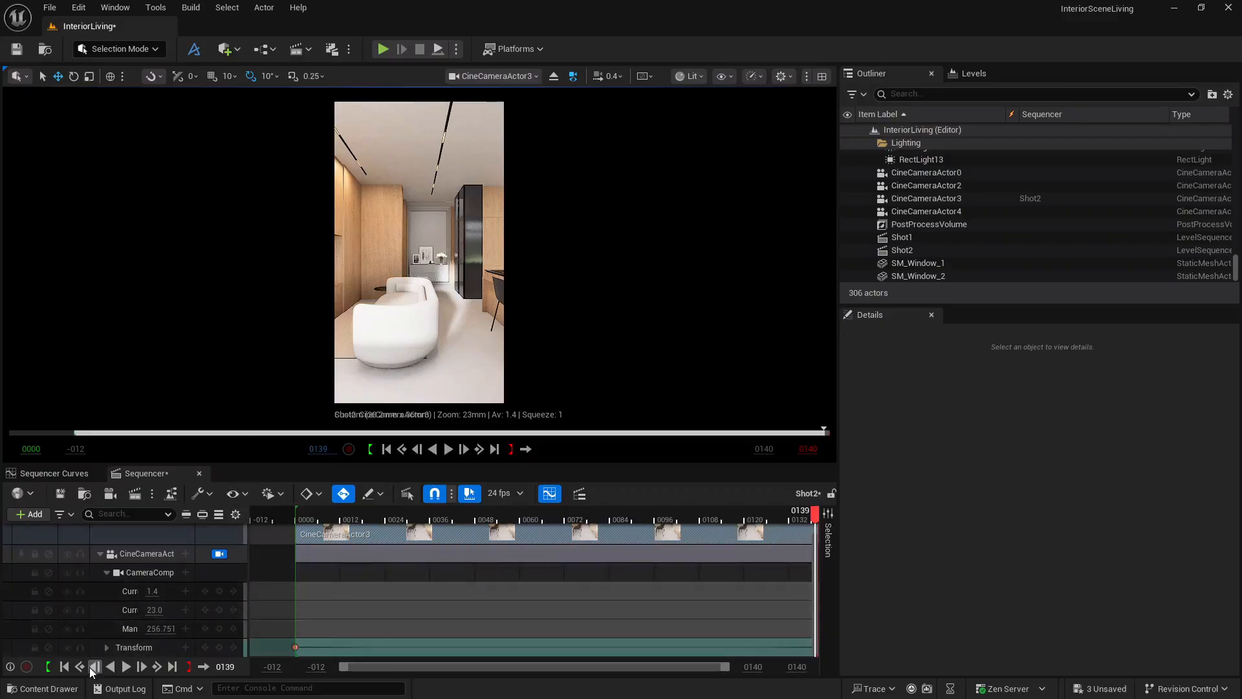
pyautogui.click(64, 666)
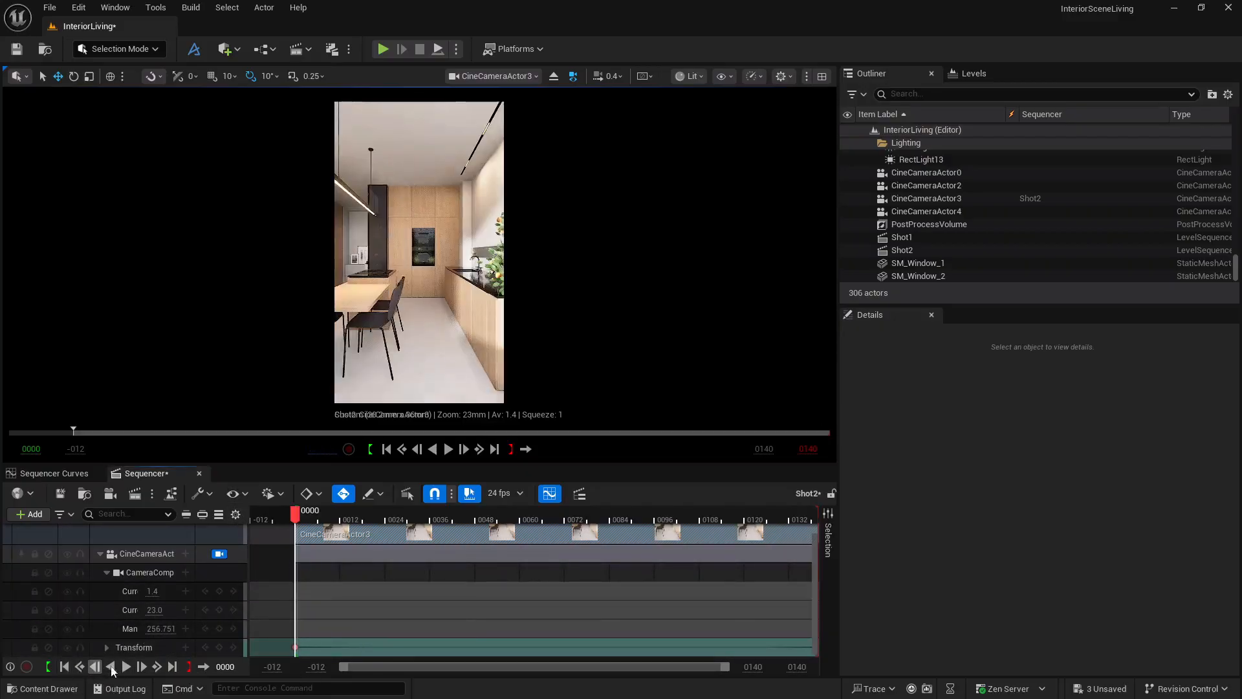
pyautogui.click(127, 667)
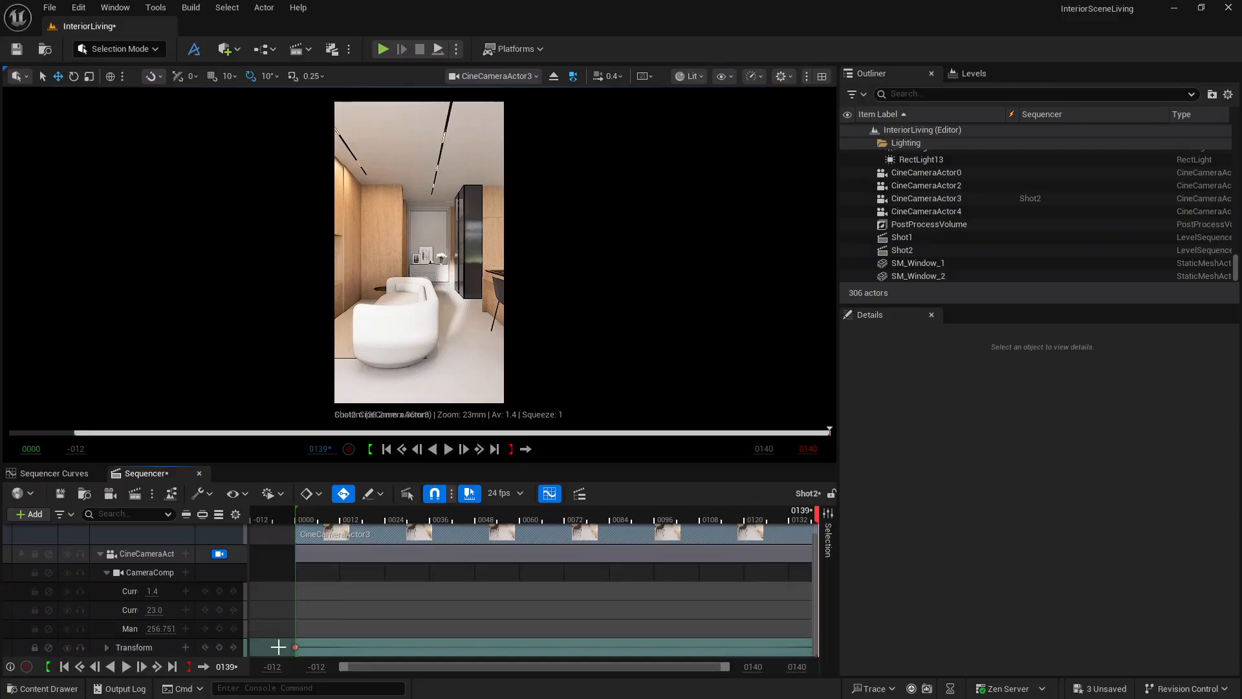
# Set the interpolation of CineCameraActor3's transform keys to Linear and return to frame 0.
pyautogui.moveTo(279, 639); pyautogui.dragTo(788, 664)
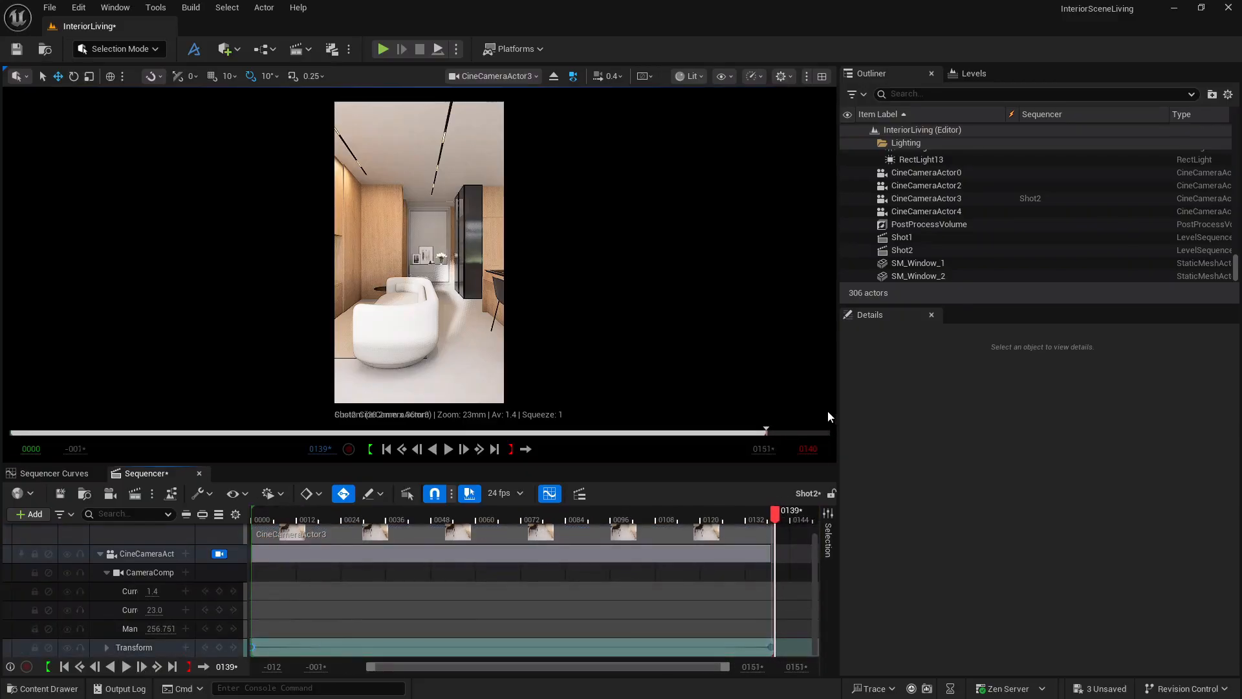
pyautogui.rightClick(252, 646)
pyautogui.click(268, 525)
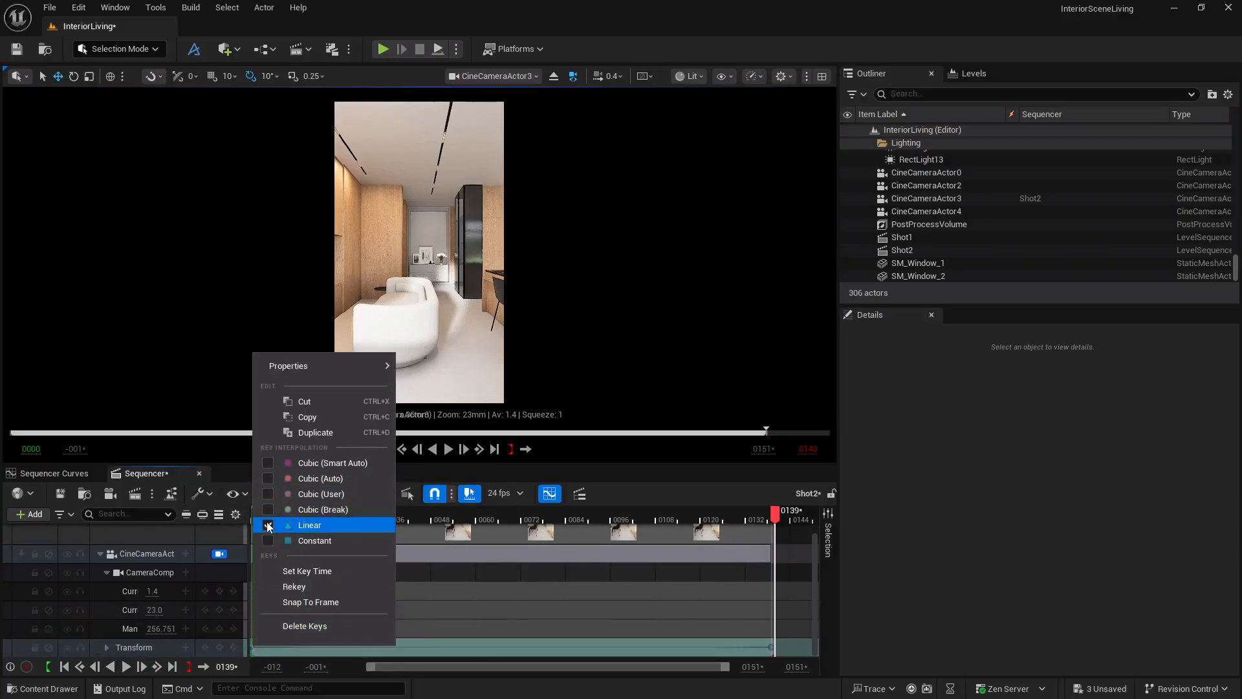
pyautogui.click(62, 666)
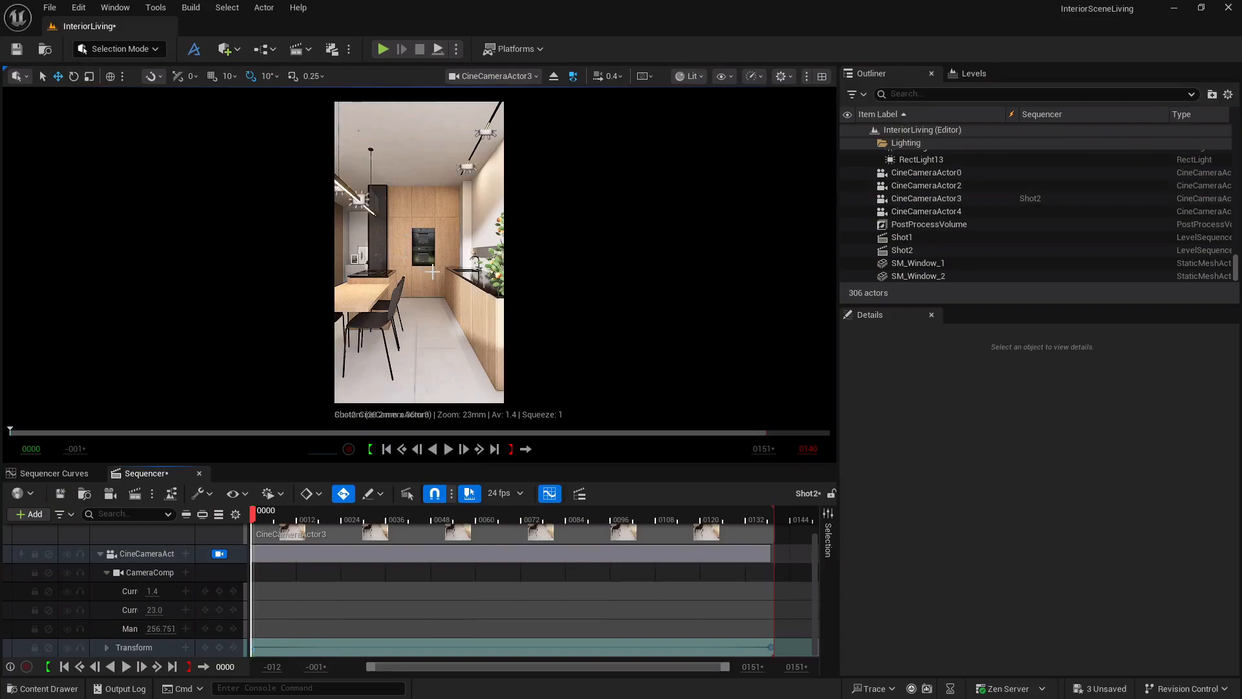
# Select RectLight3 above the dining table and toggle its visibility to check which light it controls.
pyautogui.click(359, 200)
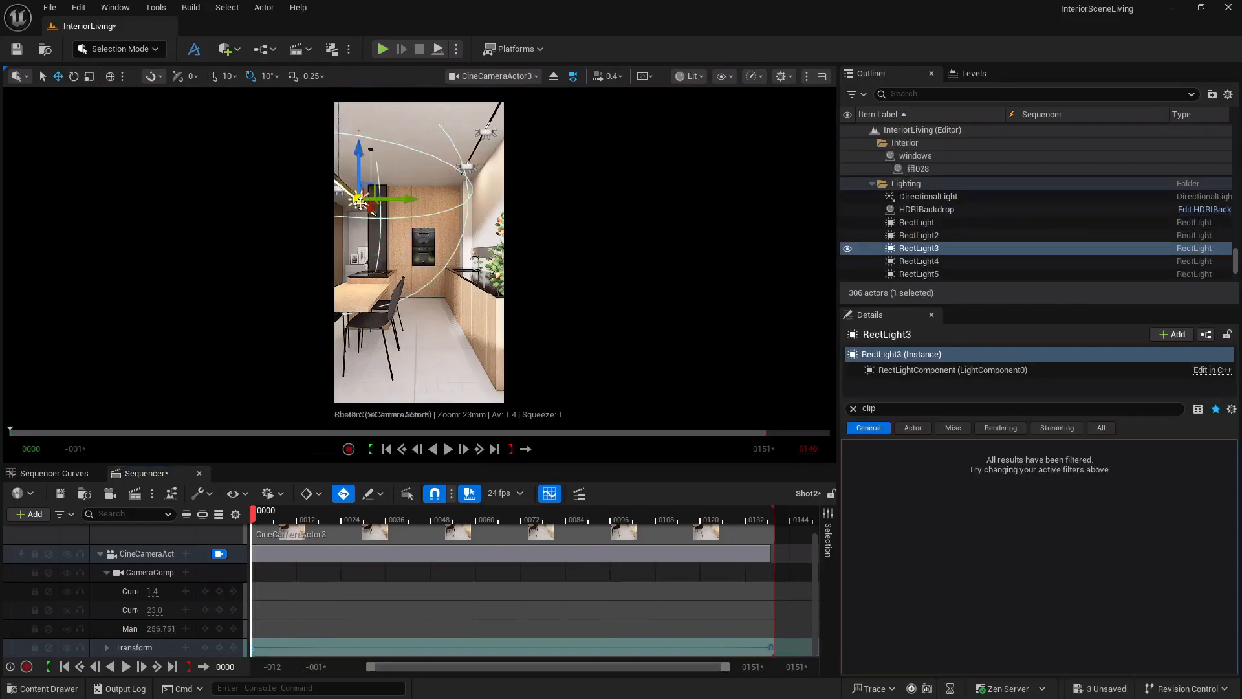
pyautogui.click(846, 248)
pyautogui.click(846, 249)
pyautogui.click(846, 249)
pyautogui.click(846, 249)
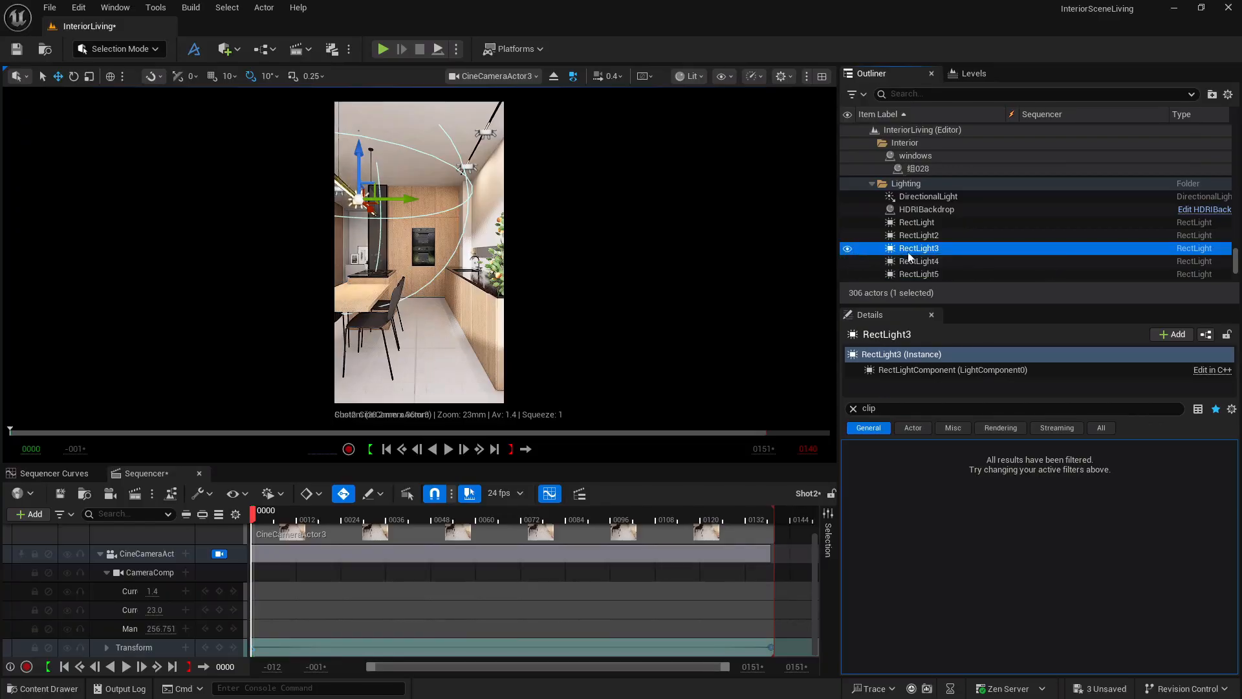
# Clear the "clip" property filter, add RectLight3's Intensity to Shot2, and set it to 0 at frame 0.
pyautogui.click(853, 408)
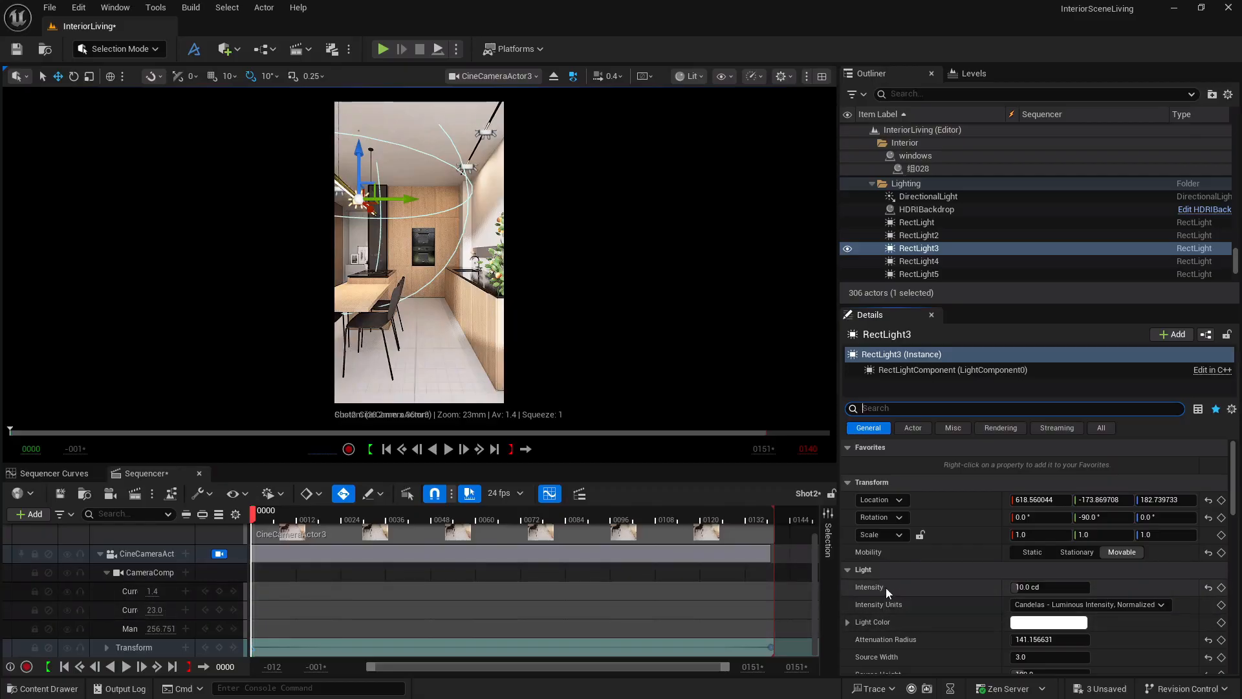
pyautogui.click(1221, 587)
pyautogui.scroll(-2, 134, 605)
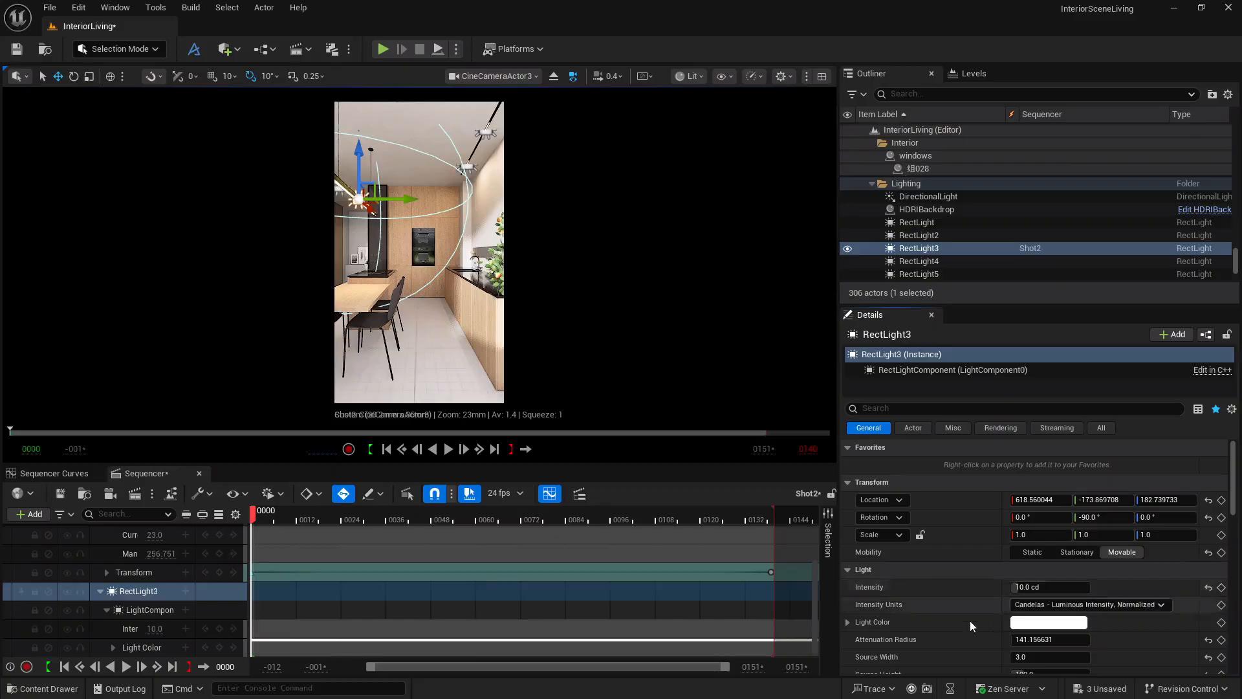
pyautogui.click(151, 627)
pyautogui.write('0')
pyautogui.press('Return')
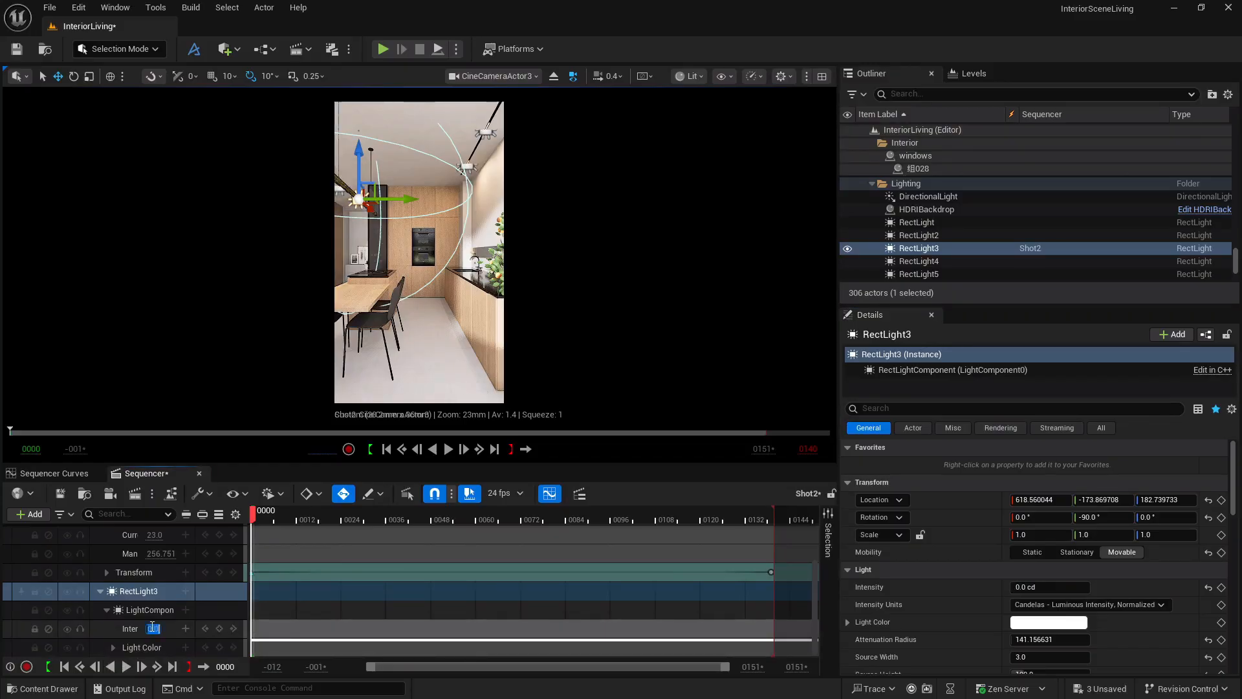
pyautogui.click(447, 298)
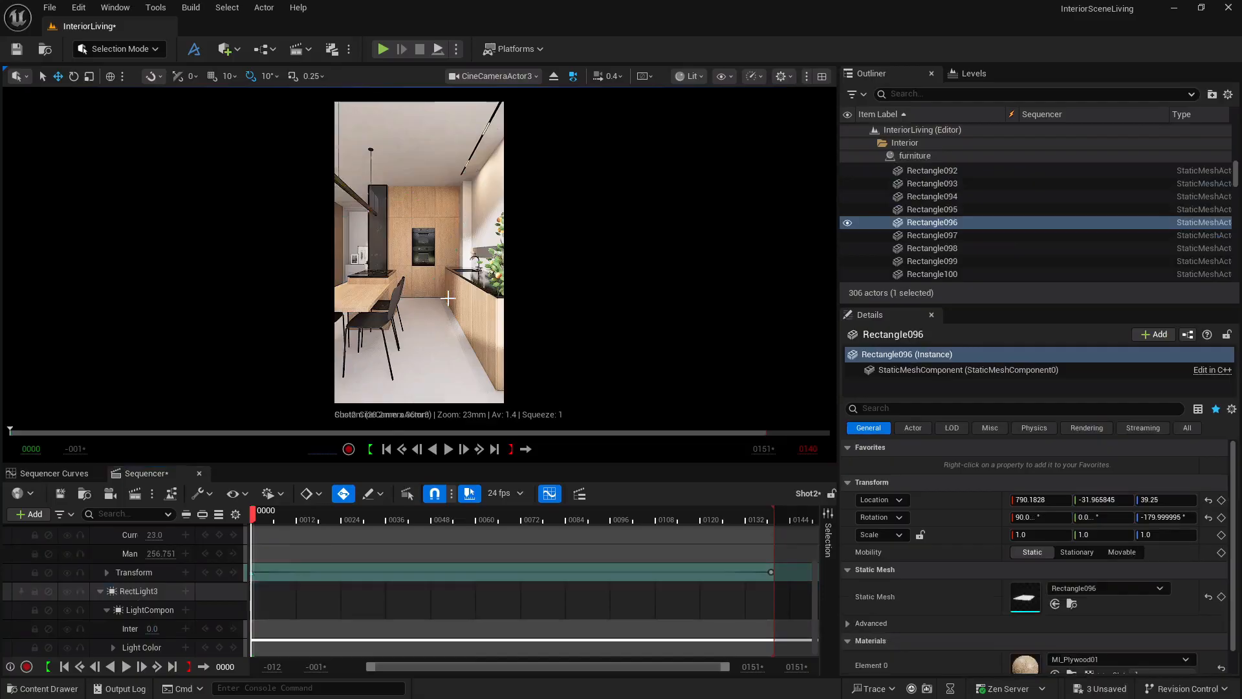
# Key RectLight3's Intensity at 0 on frame 0 and at 10 on frame 139.
pyautogui.click(130, 629)
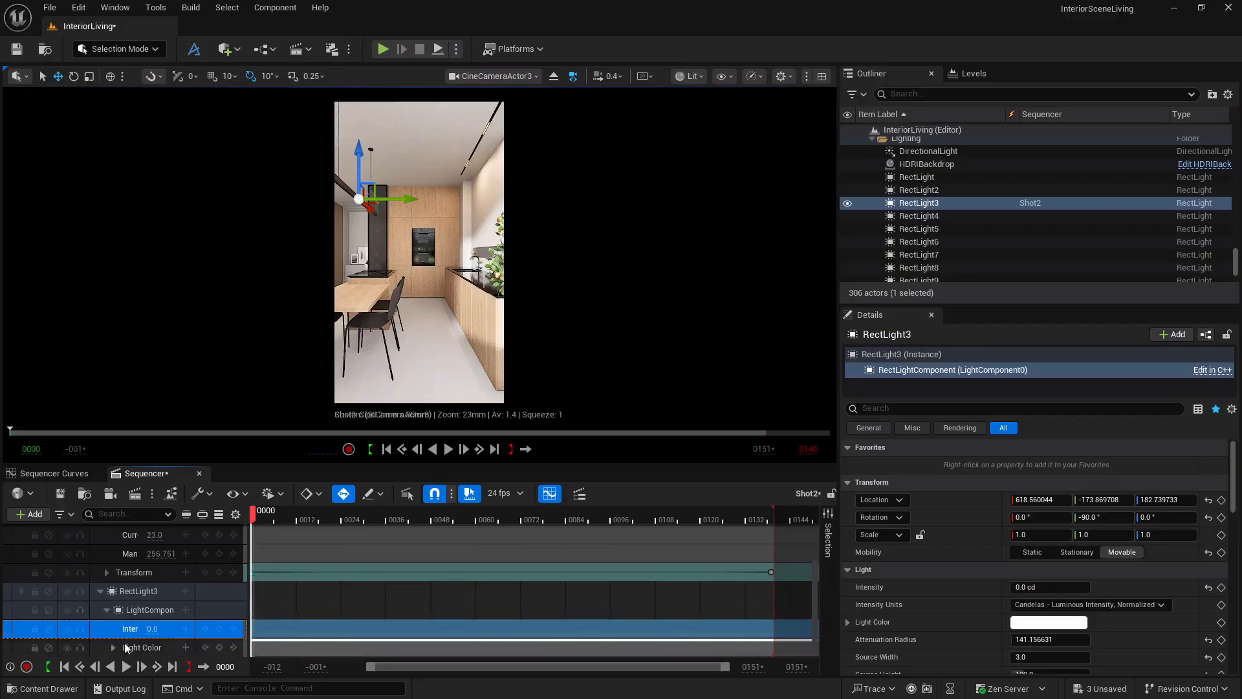
pyautogui.click(219, 629)
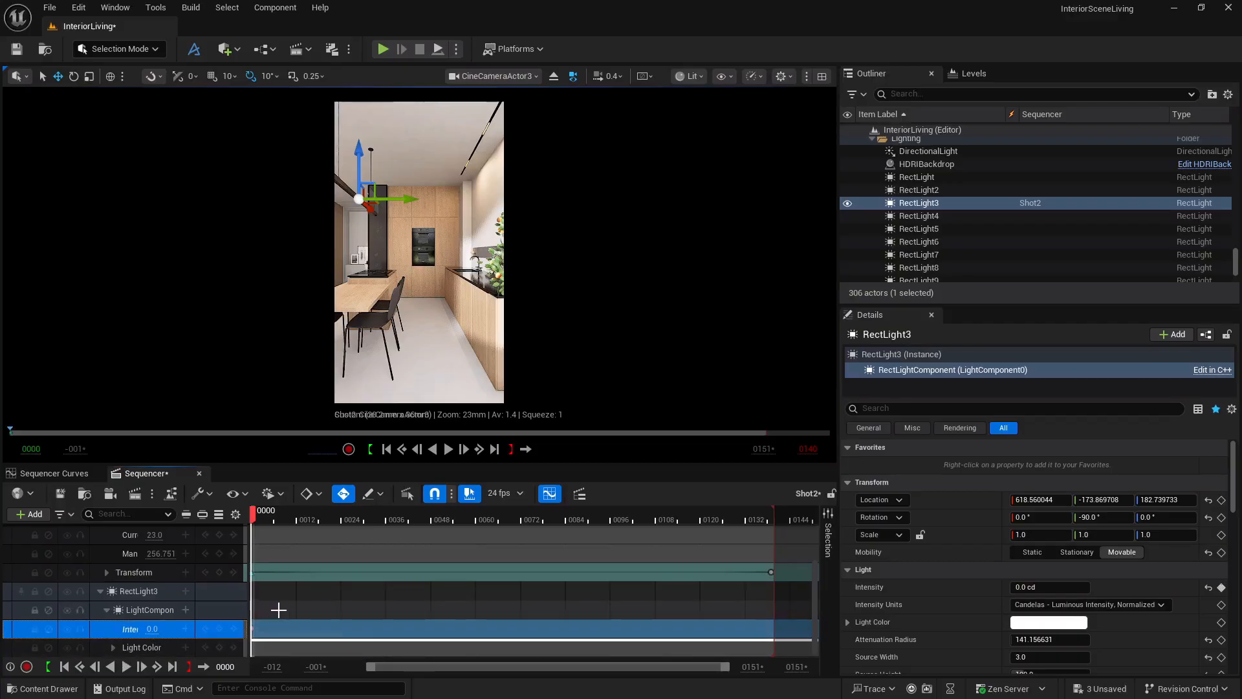
pyautogui.click(172, 666)
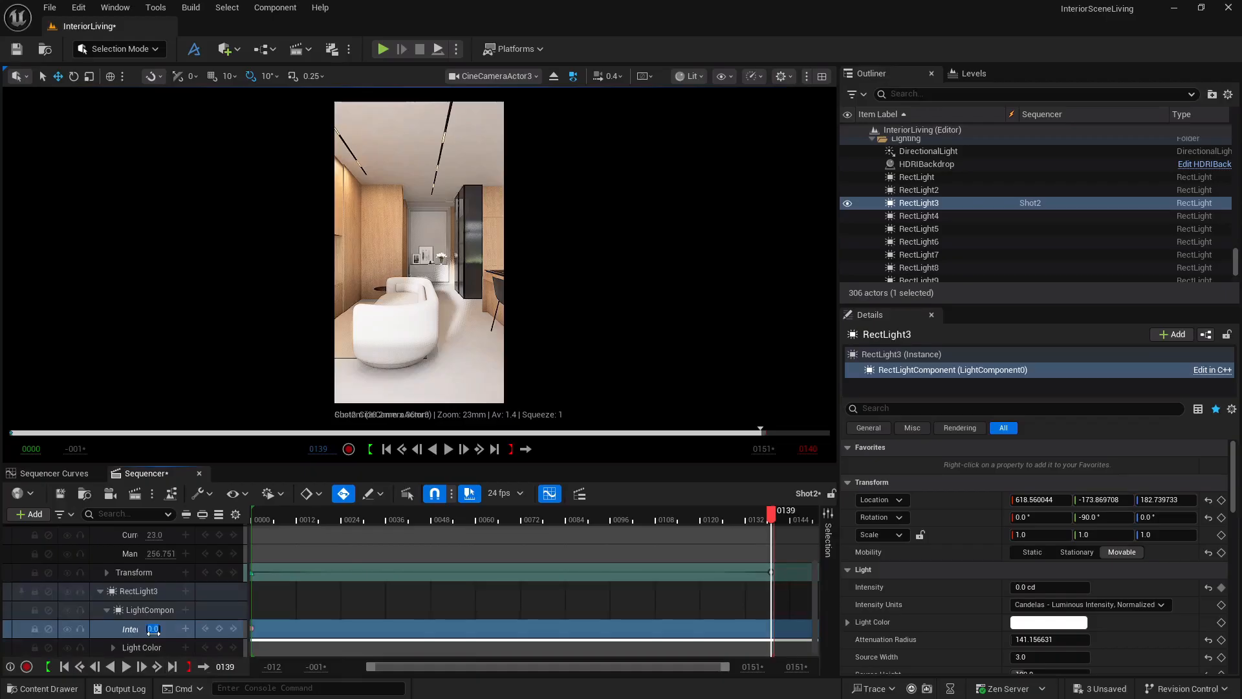
pyautogui.write('10')
pyautogui.press('Return')
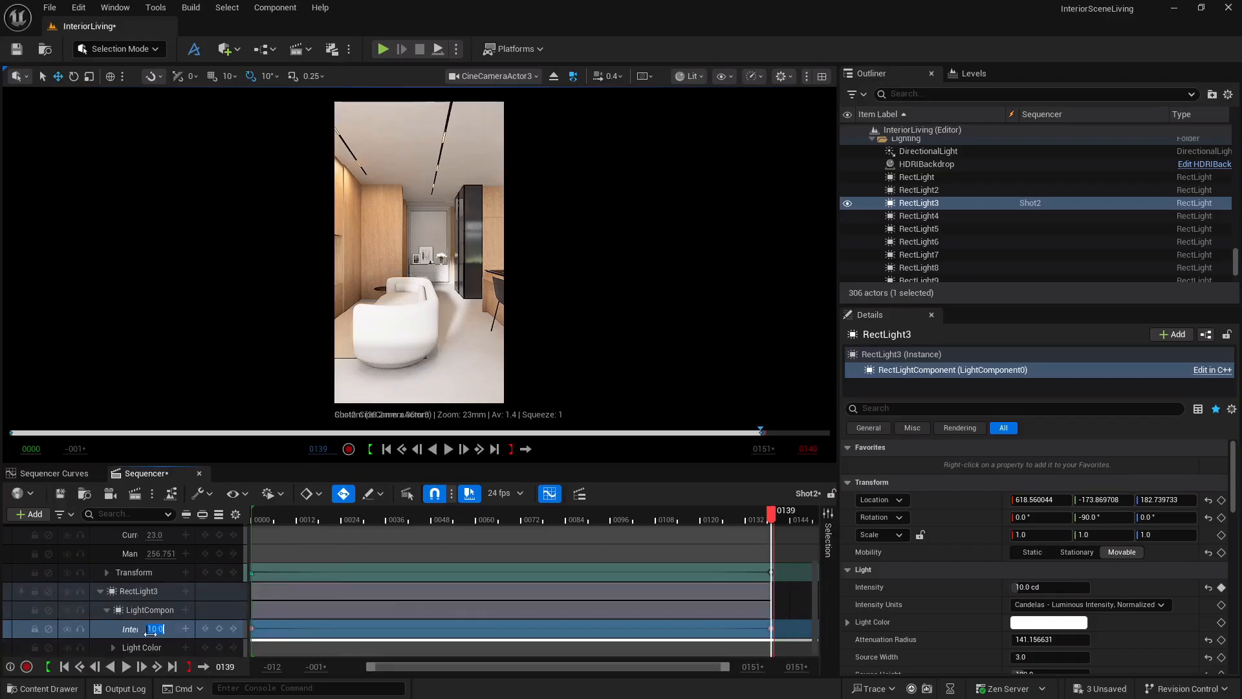
# Deselect the light and play Shot2 from the start to review the camera move with the intensity animation, returning to frame 0.
pyautogui.click(68, 667)
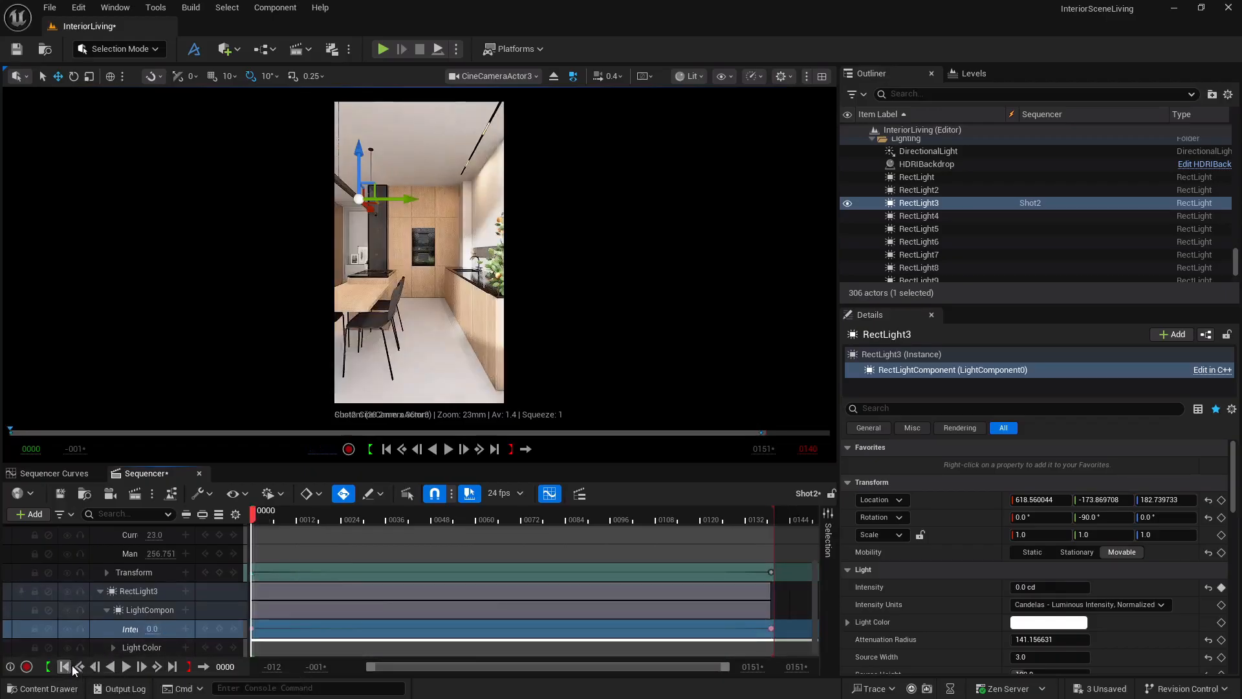
pyautogui.click(951, 132)
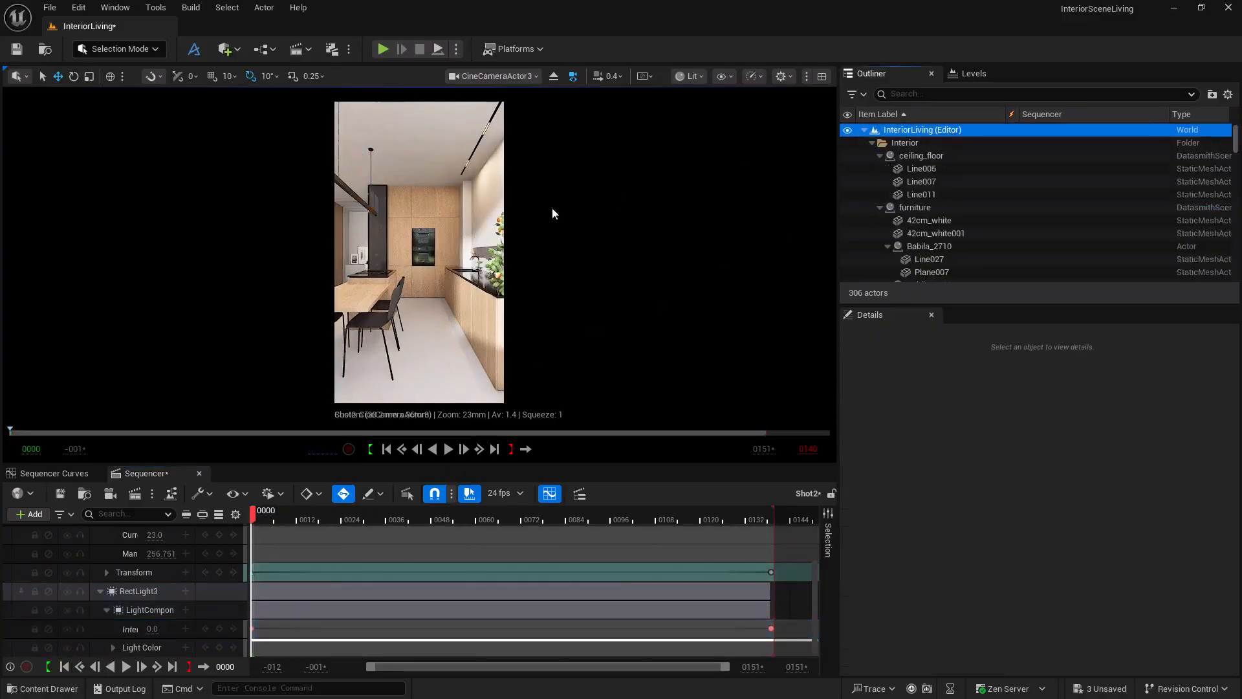
pyautogui.click(126, 667)
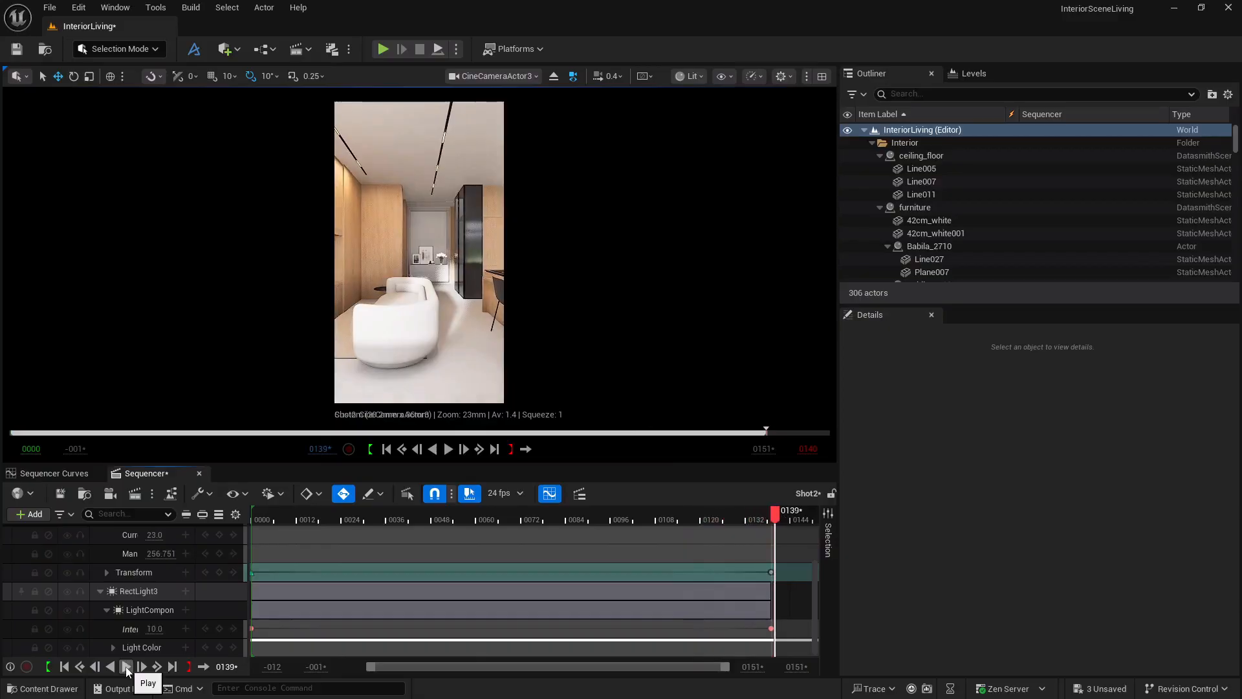
pyautogui.click(65, 667)
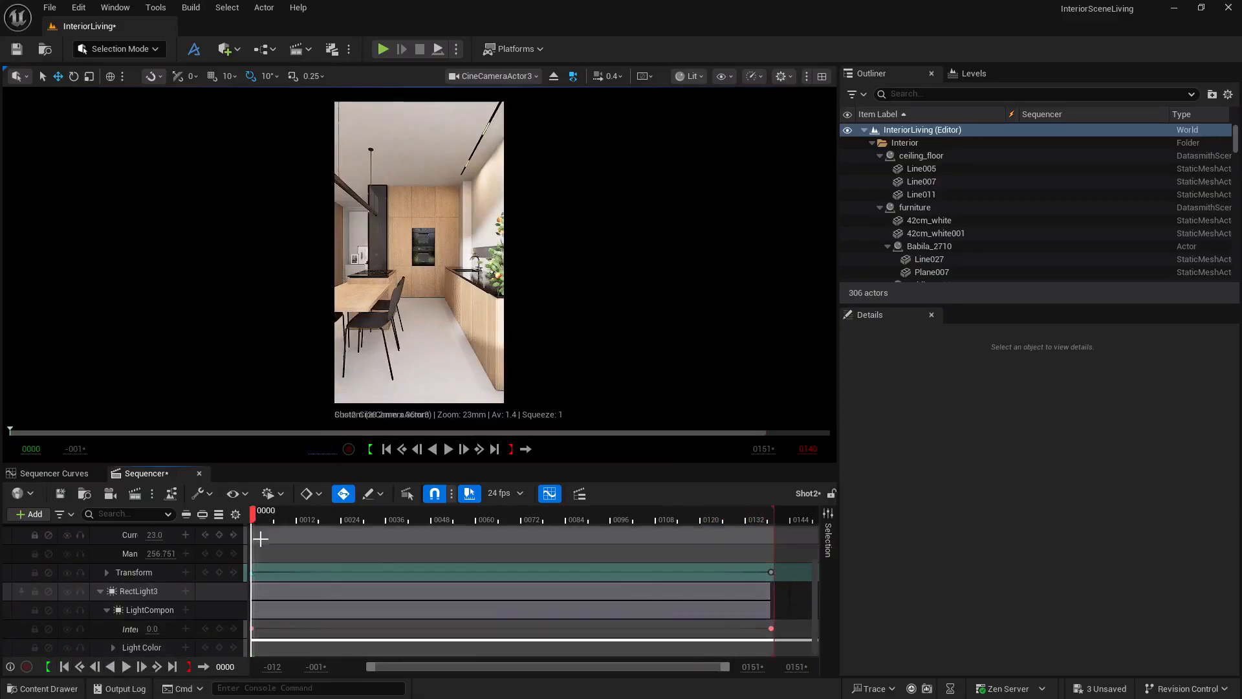
# Check the pendant light's brightness in Path Tracing between frames 25 and 68, and return to Lit view at frame 0.
pyautogui.moveTo(254, 513); pyautogui.dragTo(345, 518)
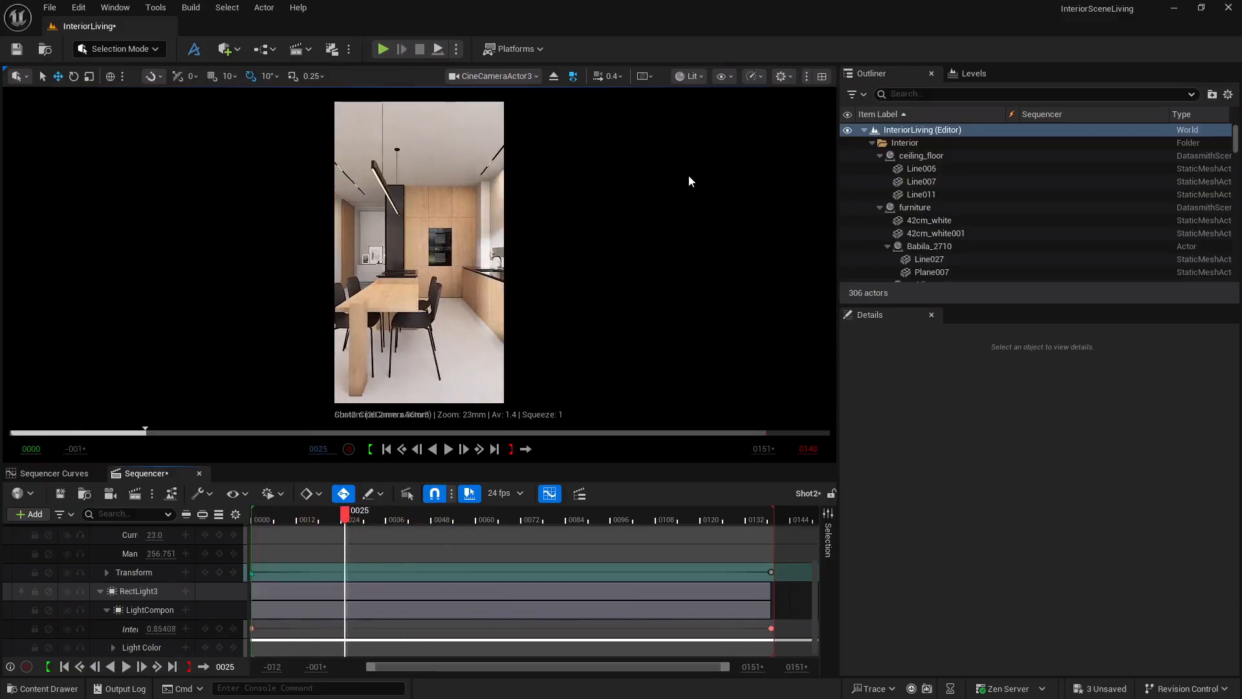
pyautogui.click(691, 75)
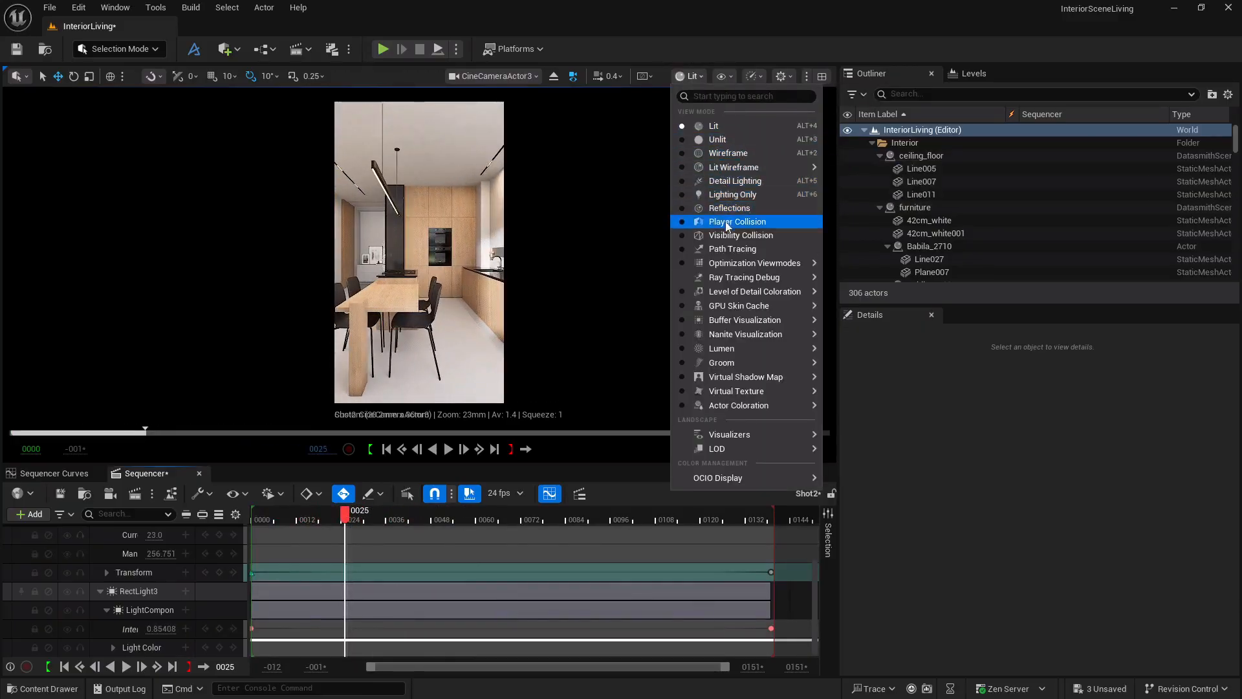
pyautogui.click(728, 249)
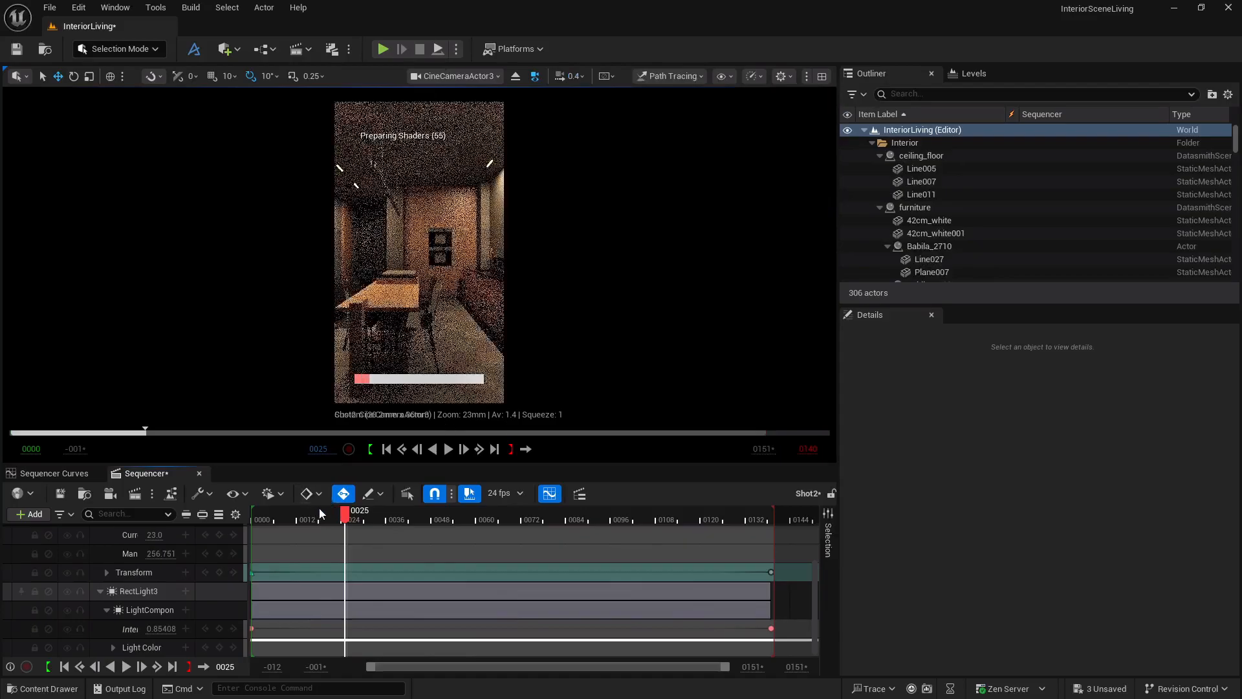
pyautogui.moveTo(344, 518)
pyautogui.mouseDown()
pyautogui.moveTo(268, 524)
pyautogui.moveTo(658, 518)
pyautogui.moveTo(347, 526)
pyautogui.moveTo(513, 530)
pyautogui.mouseUp()
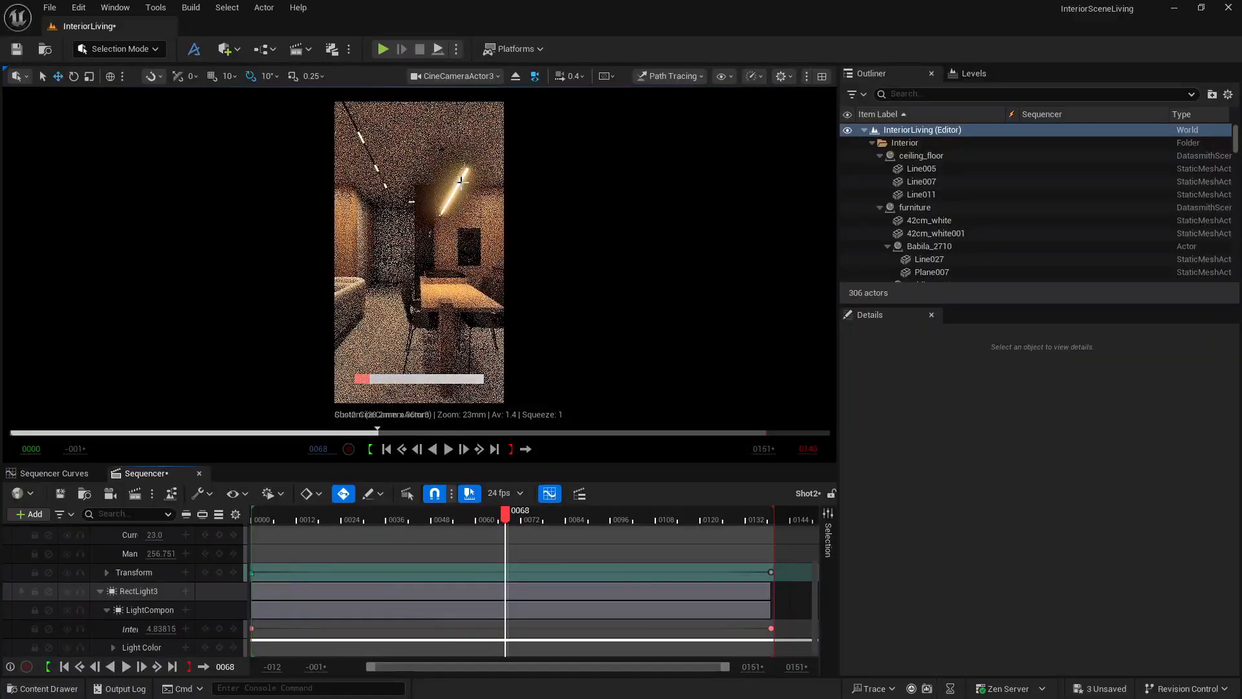
pyautogui.click(673, 75)
pyautogui.click(676, 125)
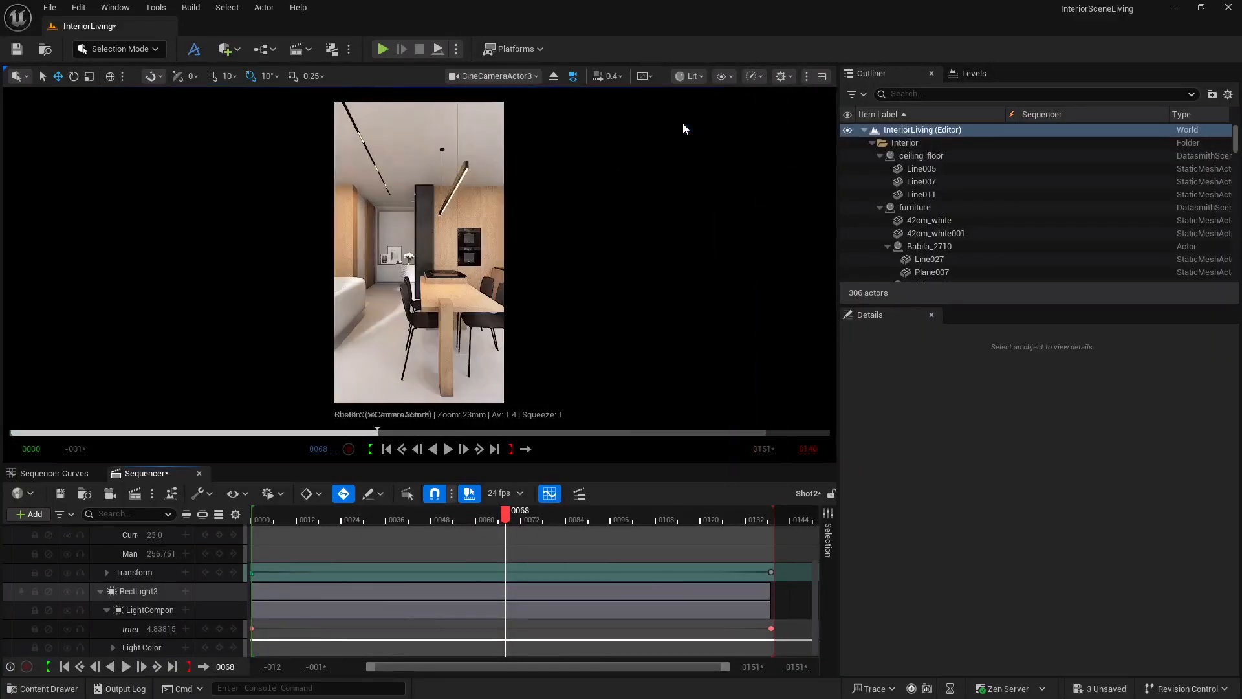
pyautogui.click(63, 669)
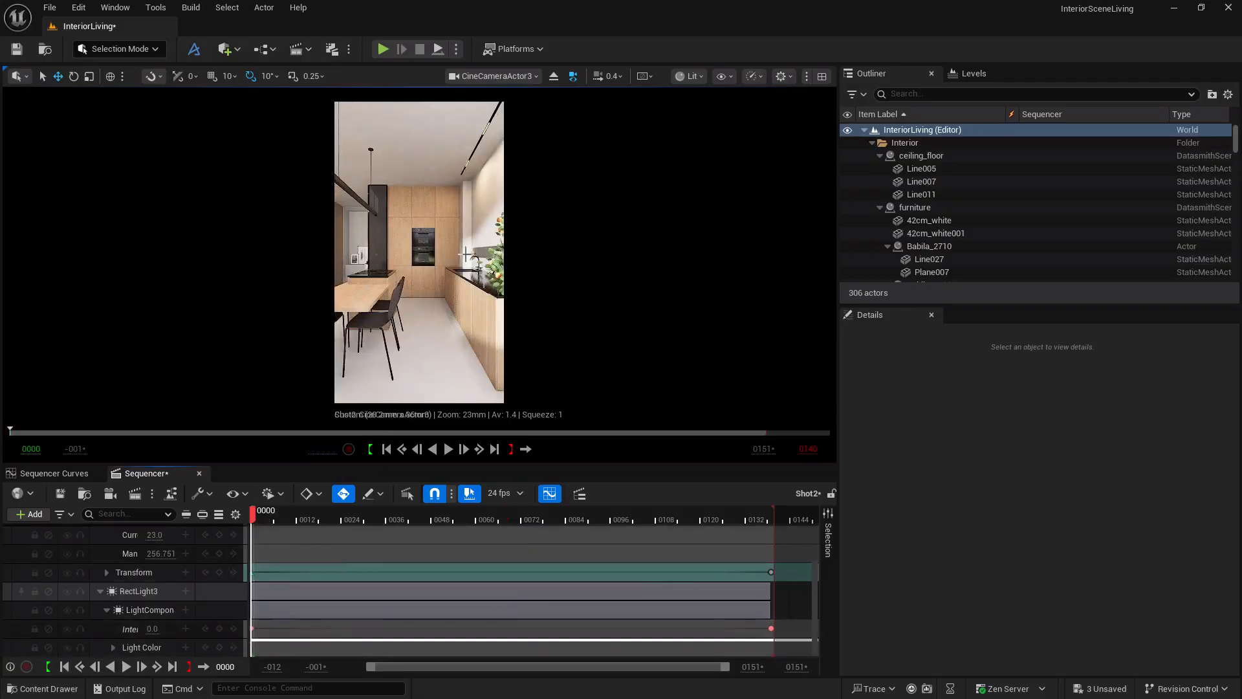
# Look through CineCameraActor2 and CineCameraActor0, settle on CineCameraActor4, and preview its tap close-up in Path Tracing.
pyautogui.click(494, 76)
pyautogui.click(498, 165)
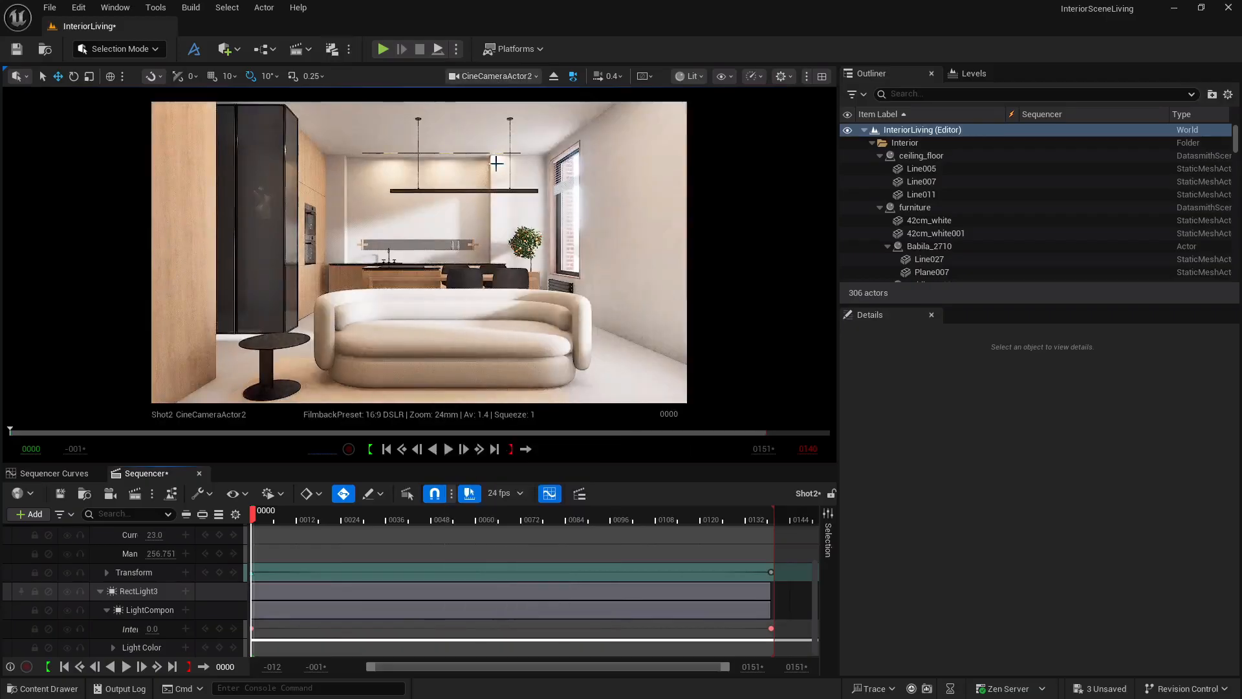
pyautogui.click(495, 76)
pyautogui.click(485, 153)
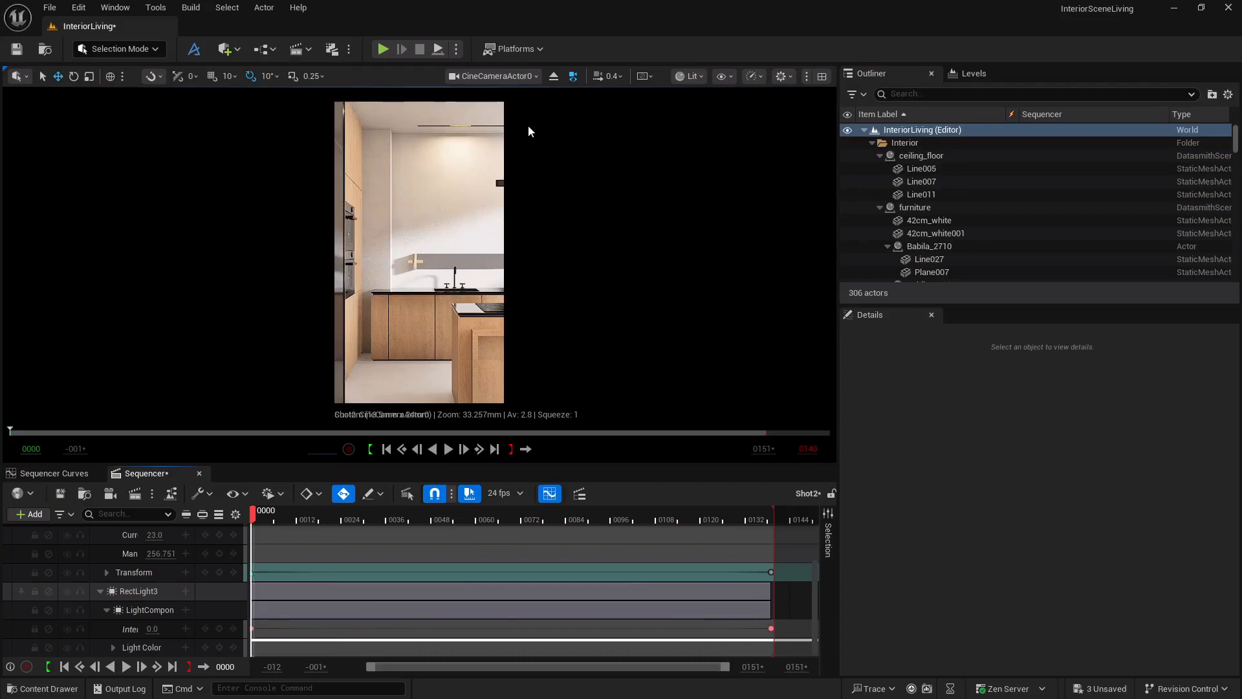
pyautogui.click(519, 78)
pyautogui.click(514, 197)
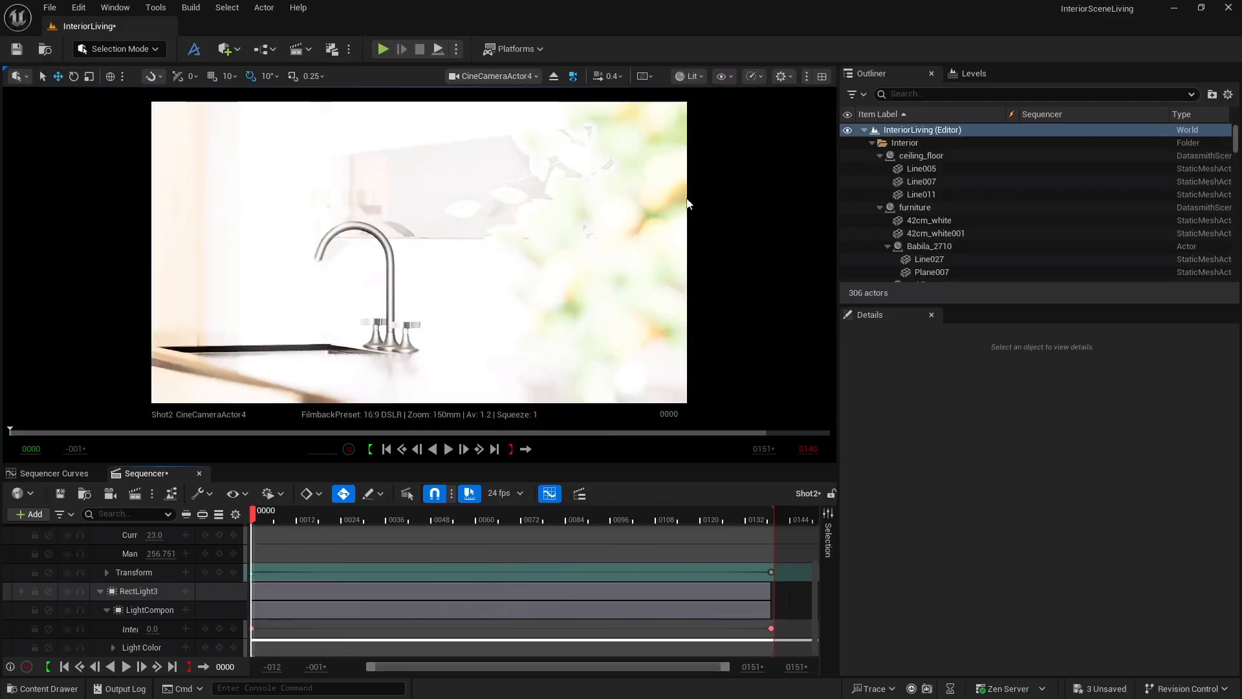
pyautogui.click(692, 76)
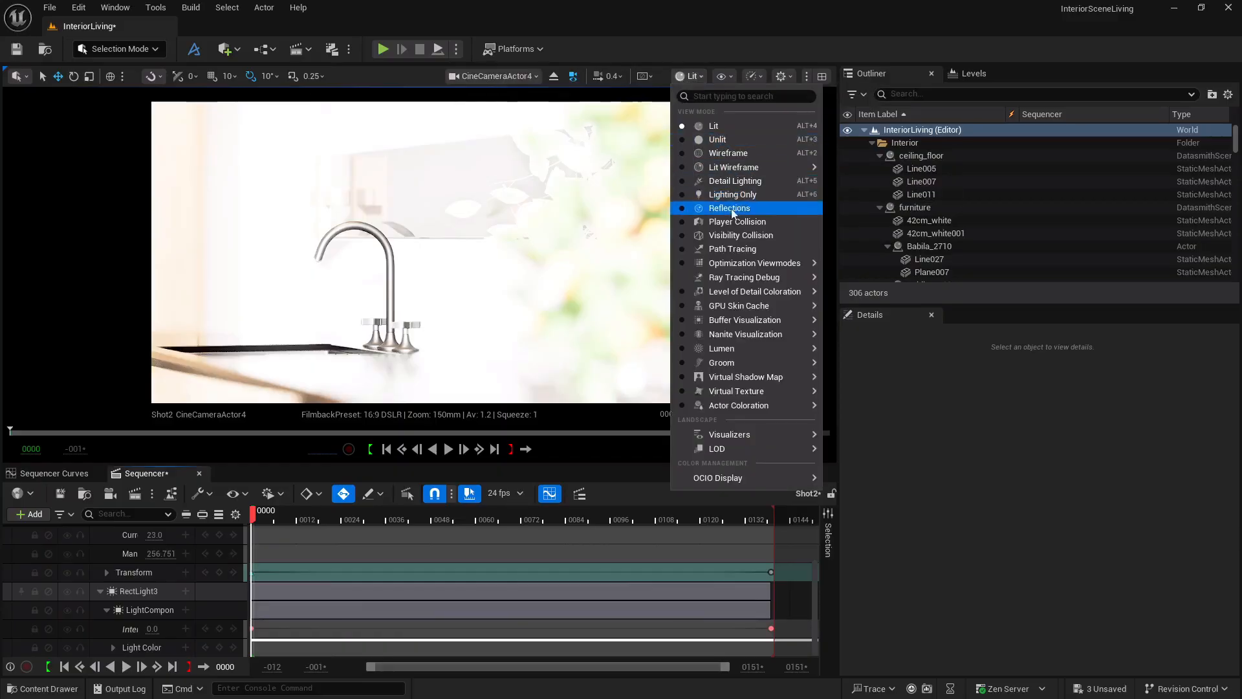
pyautogui.click(727, 250)
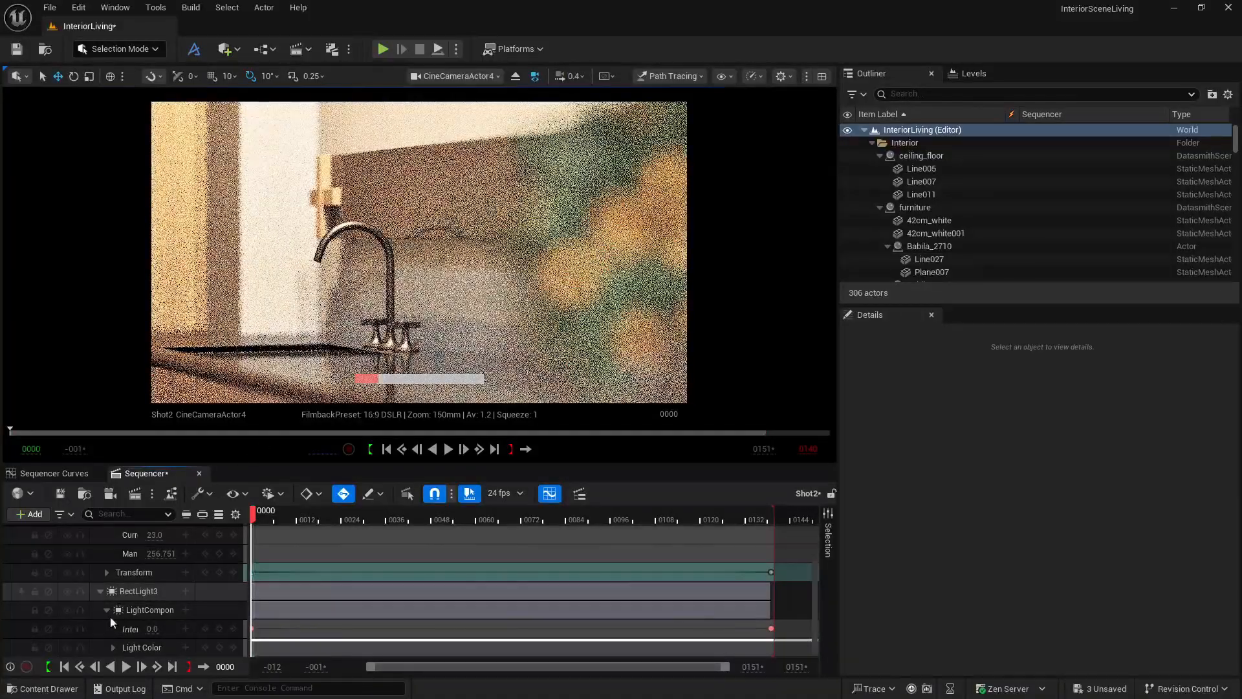
# Create a new level sequence named Shot3 in the InteriorLiving Sequencer folder and set its frame rate to 24 fps.
pyautogui.click(304, 52)
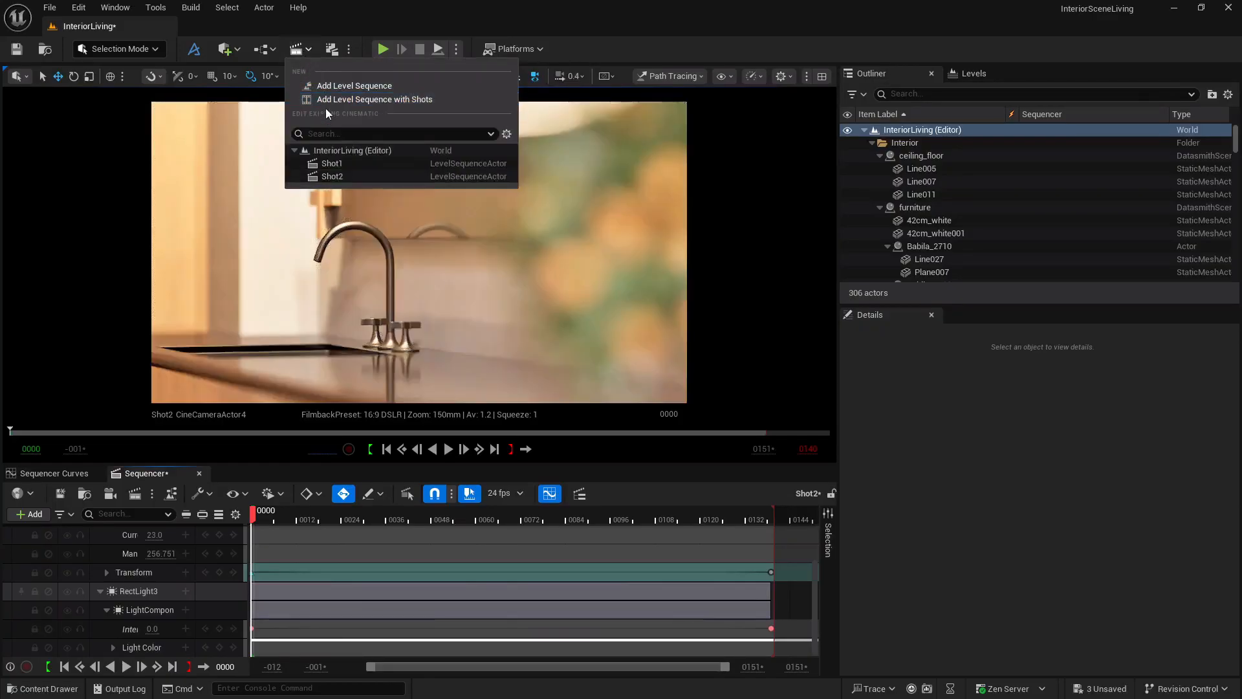
pyautogui.click(329, 89)
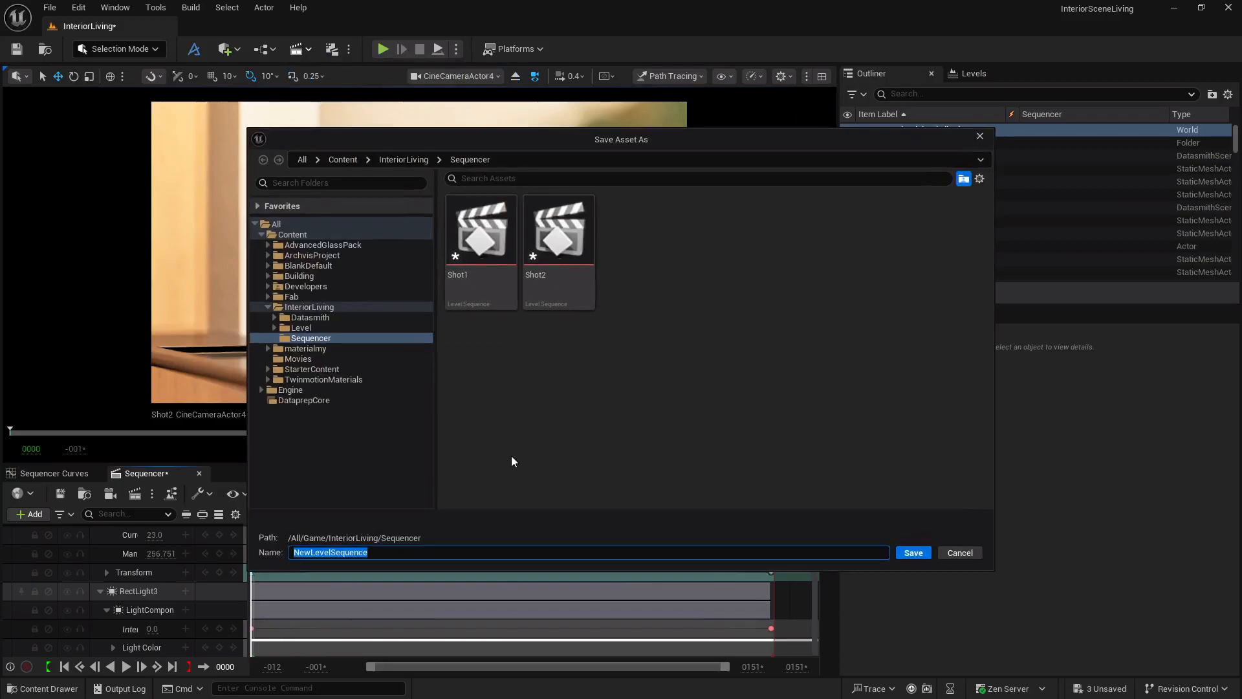
pyautogui.write('Shot3')
pyautogui.press('Return')
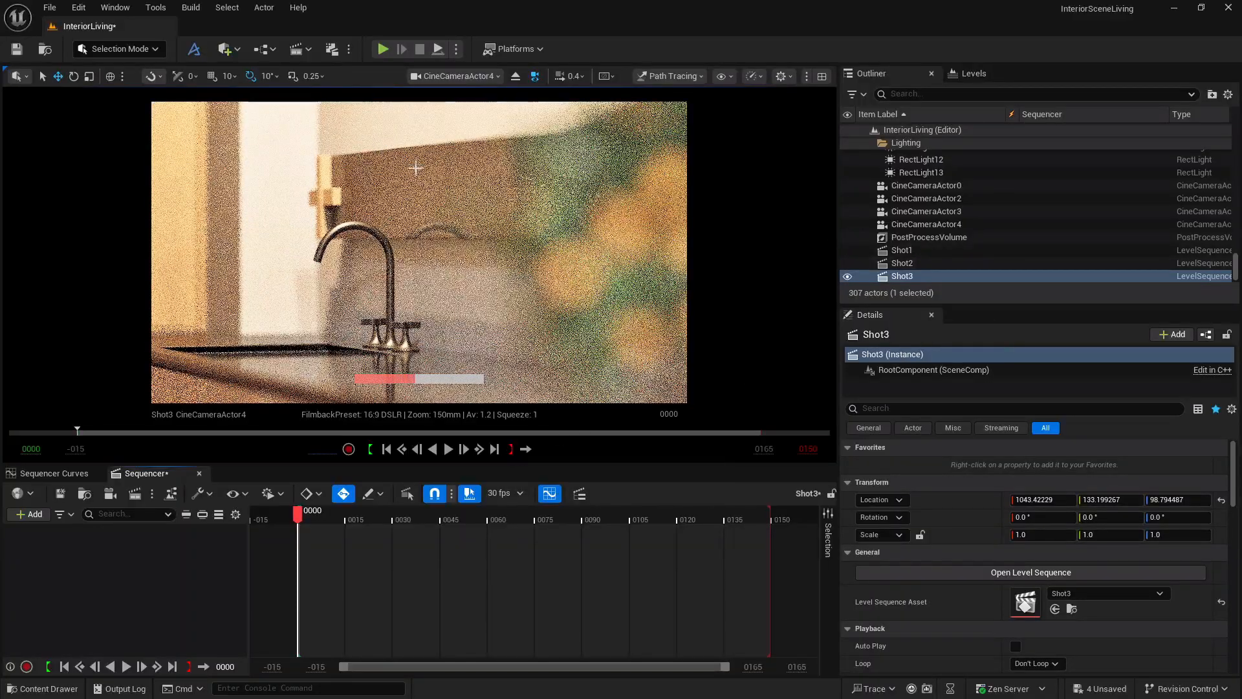
pyautogui.click(503, 493)
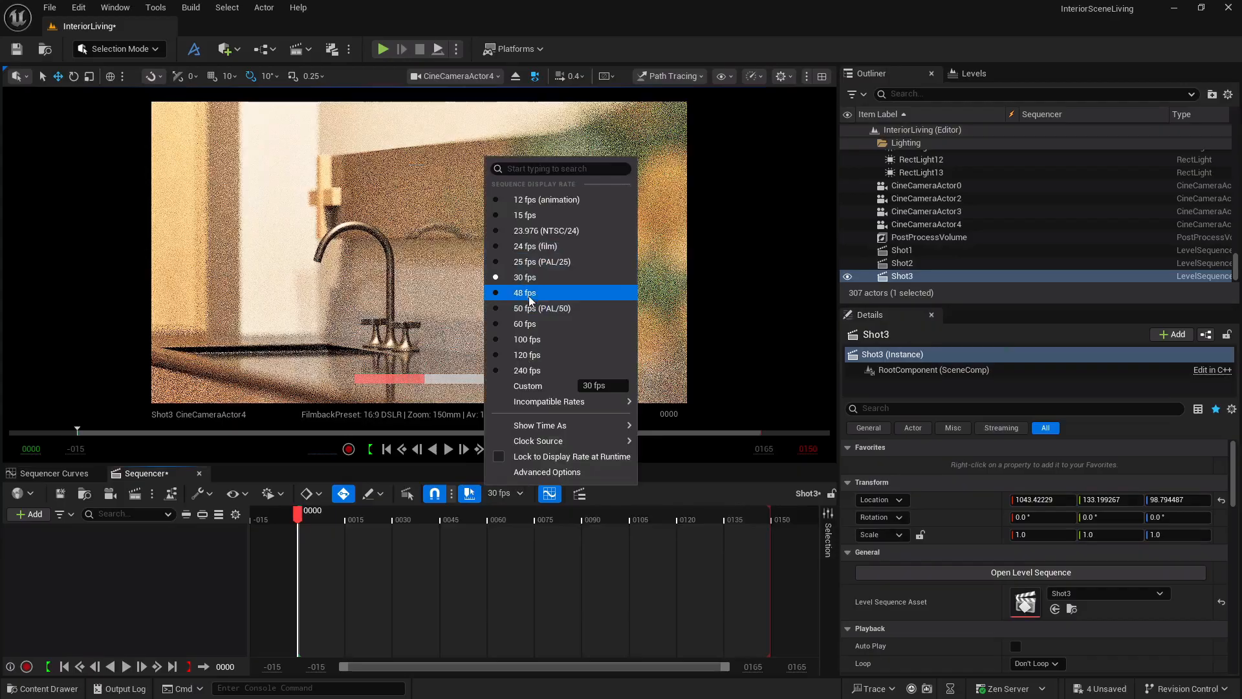
pyautogui.click(527, 247)
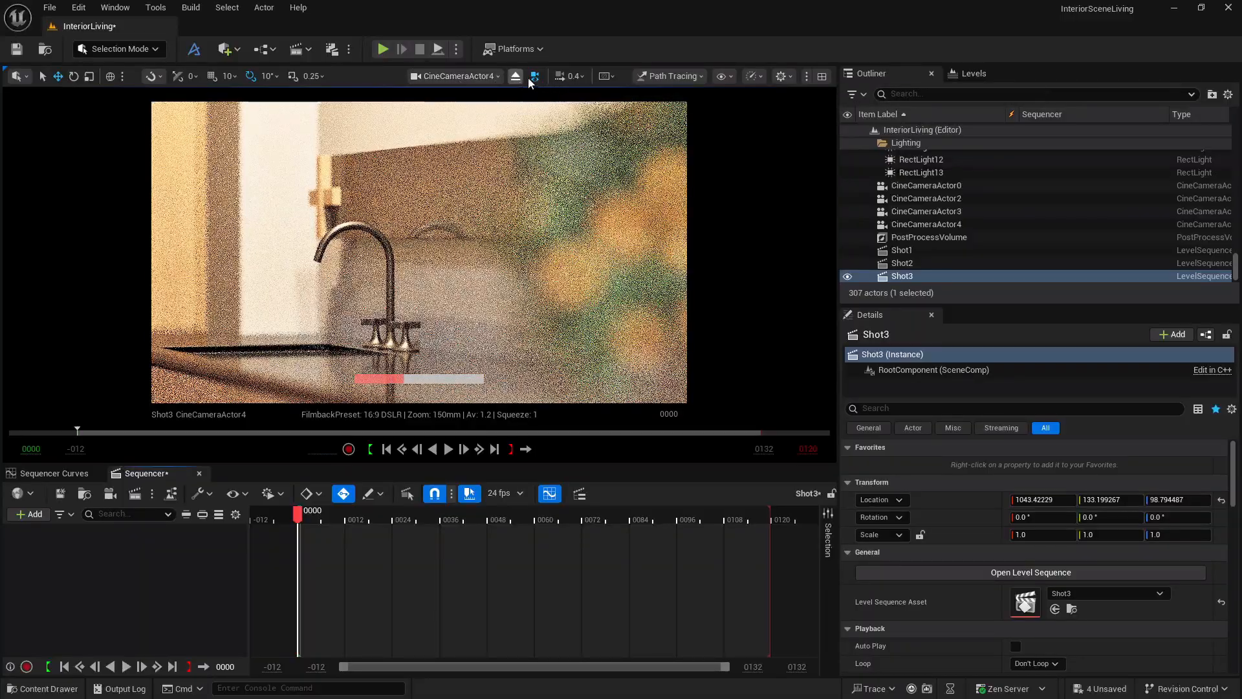
# Return the view to Lit, add CineCameraActor4 to Shot3, and key its Transform at frame 0.
pyautogui.click(673, 76)
pyautogui.click(678, 117)
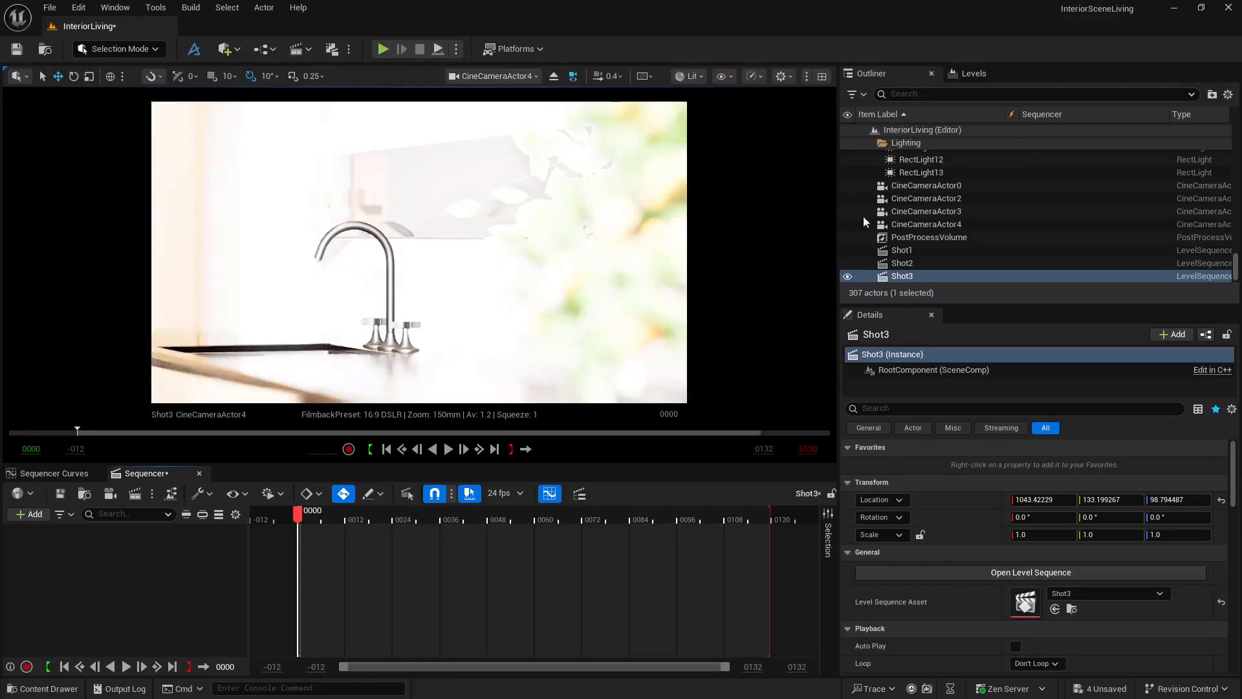
pyautogui.moveTo(919, 224); pyautogui.dragTo(71, 586)
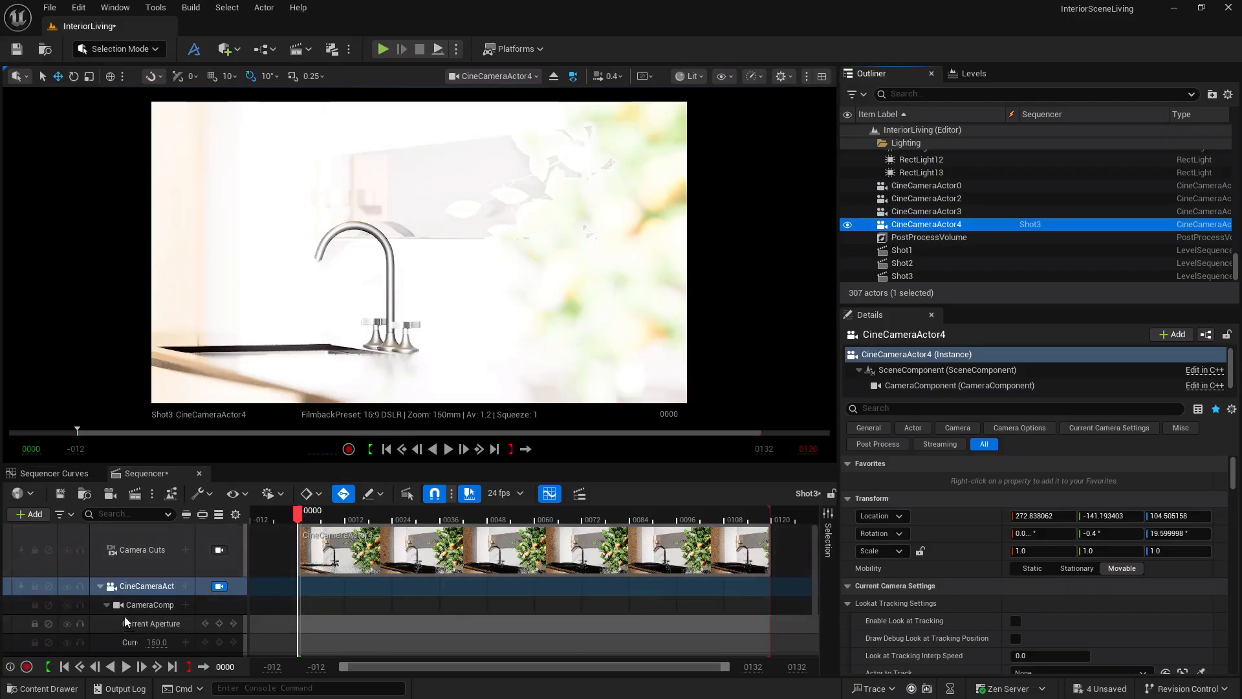
pyautogui.scroll(-2, 131, 599)
pyautogui.click(219, 648)
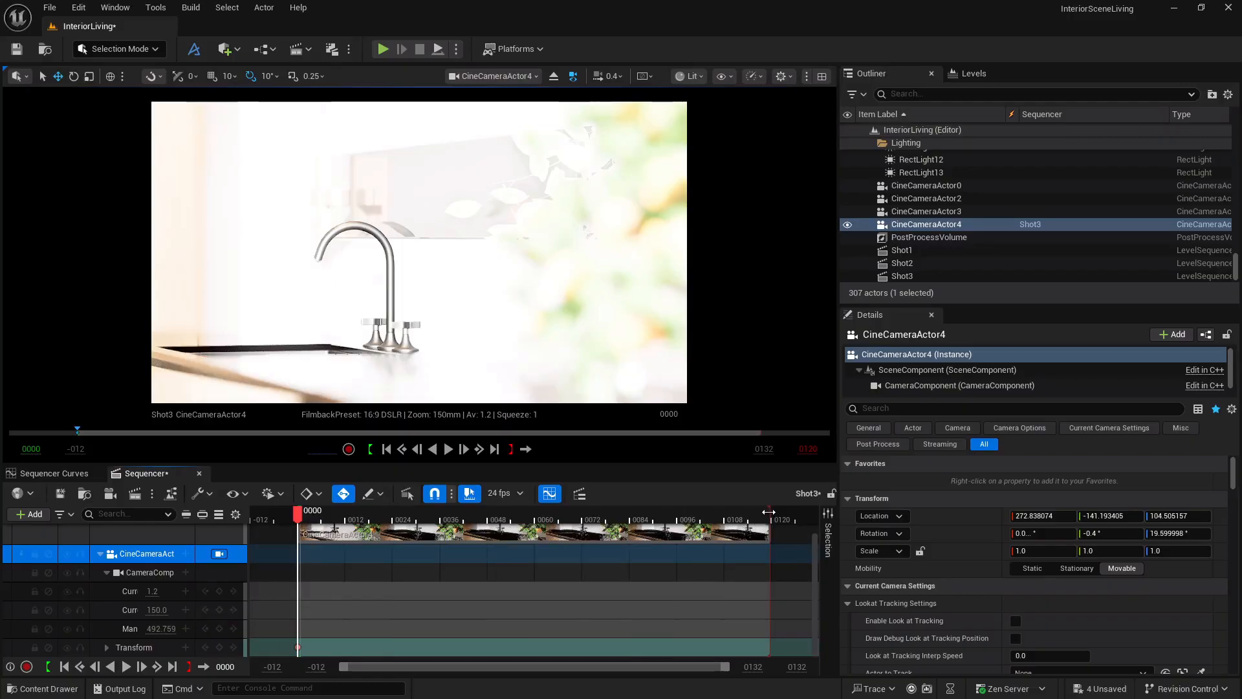
# Shorten Shot3's playback range and camera cut to end at frame 48, and go to the last frame.
pyautogui.moveTo(768, 511); pyautogui.dragTo(495, 517)
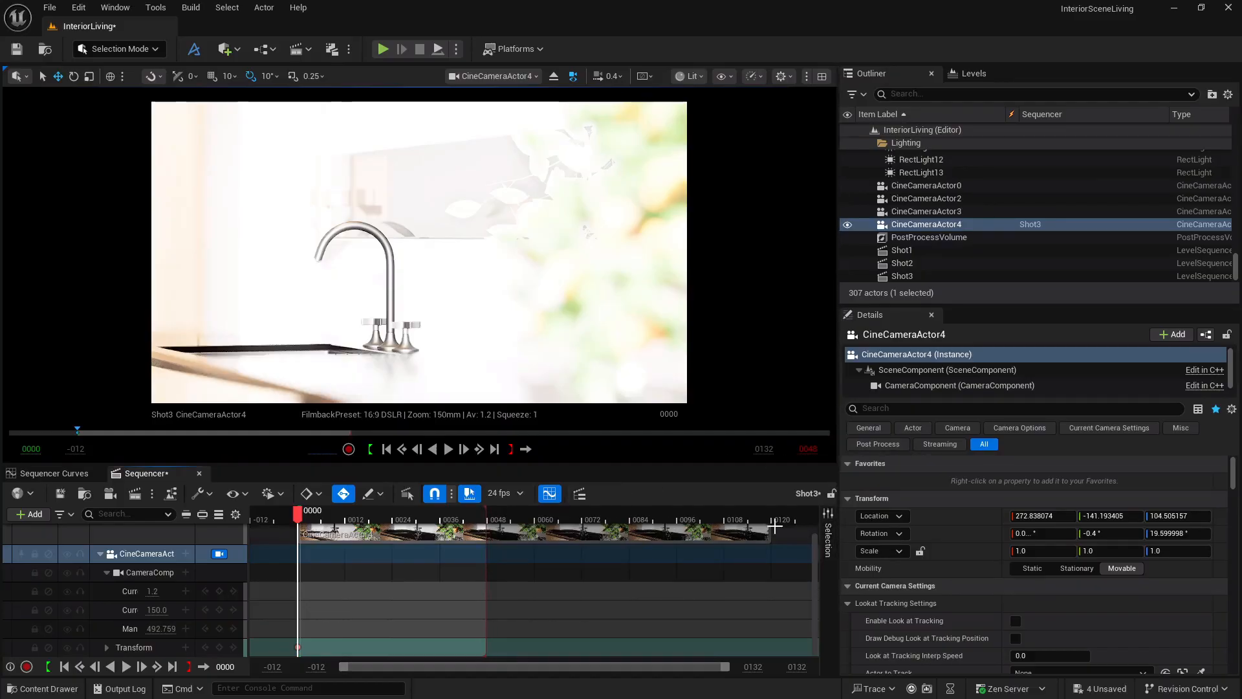
pyautogui.moveTo(772, 526); pyautogui.dragTo(485, 527)
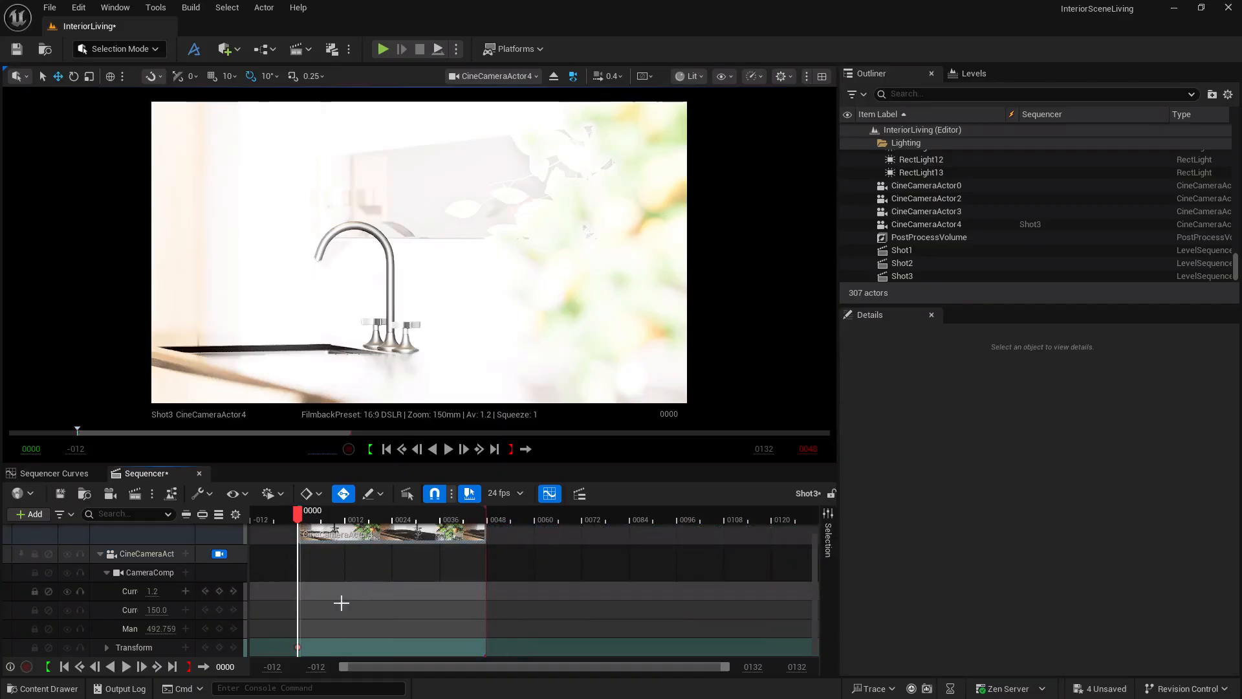
pyautogui.click(171, 666)
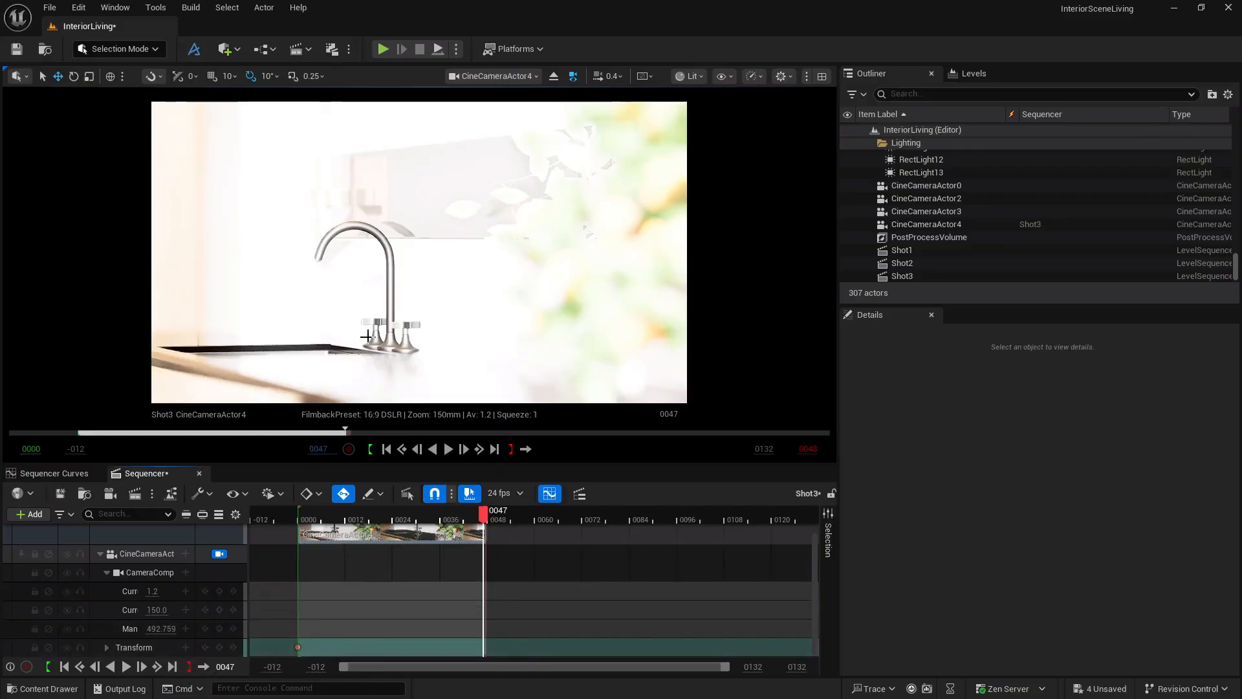
# At frame 47, turn and shift CineCameraActor4 so the tap sits further left in the shot, key its Transform, and return to frame 0.
pyautogui.moveTo(408, 291); pyautogui.dragTo(457, 304, button='right')
pyautogui.press('a')
pyautogui.press('a')
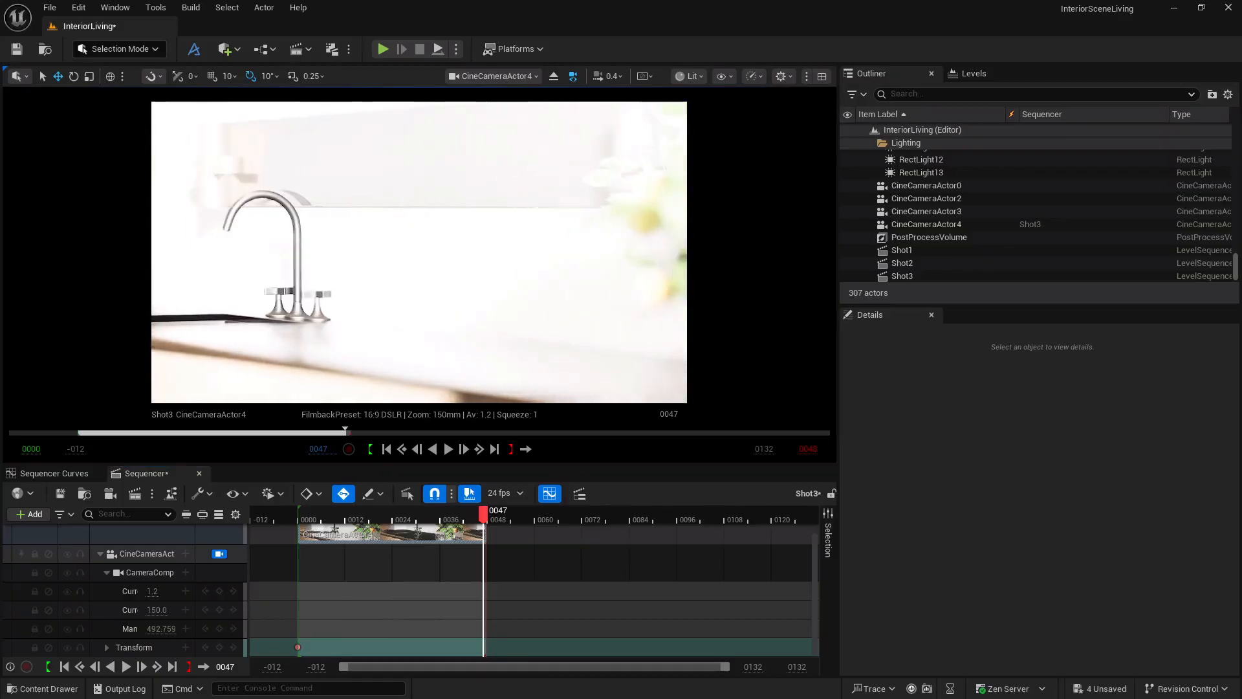
pyautogui.press('d')
pyautogui.press('a')
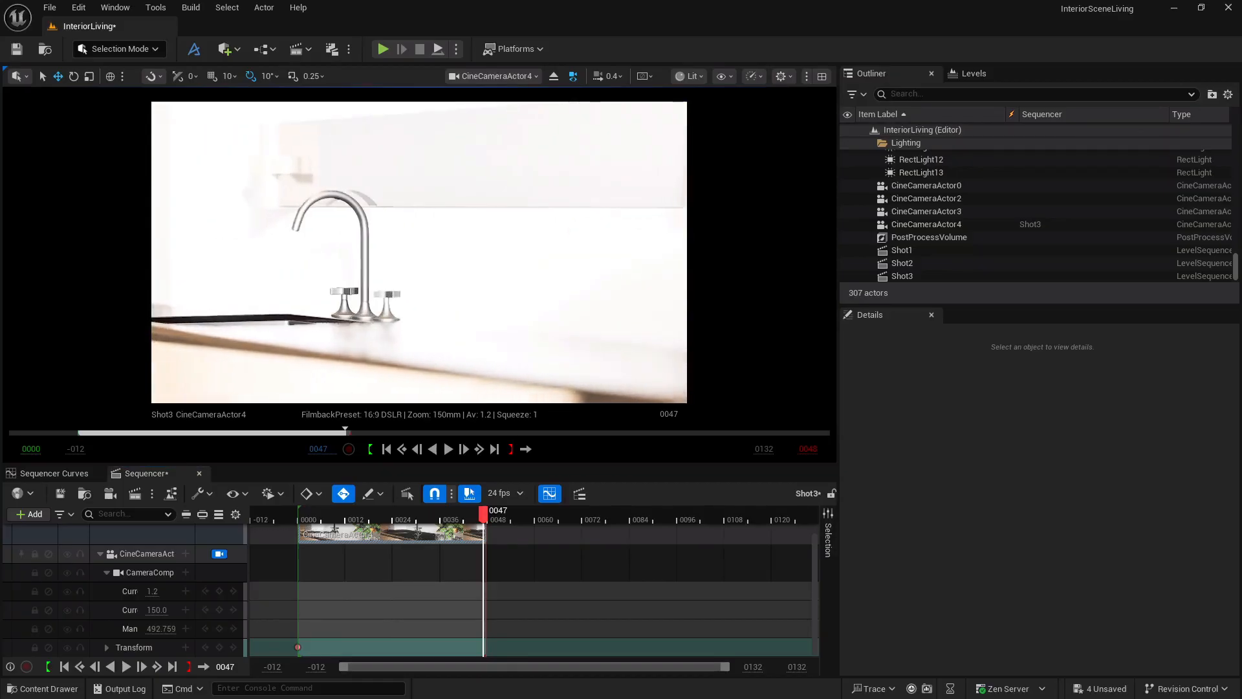
pyautogui.press('e')
pyautogui.moveTo(419, 253); pyautogui.dragTo(419, 253, button='right')
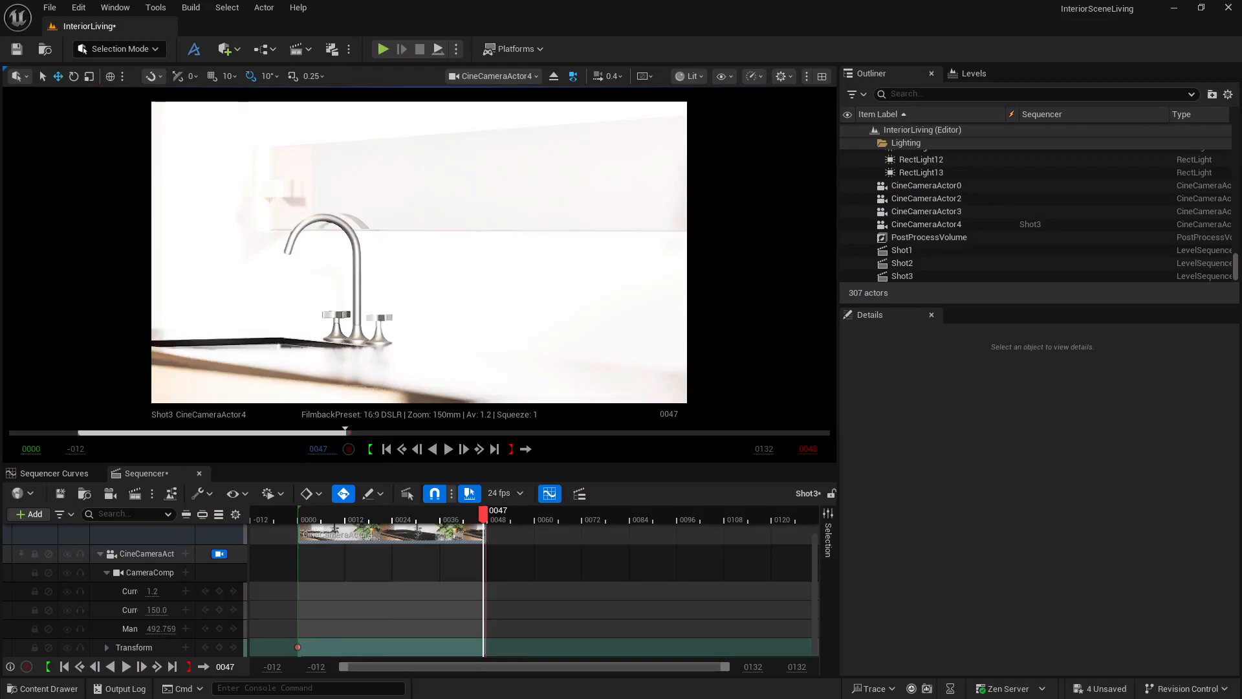
pyautogui.press('d')
pyautogui.press('d')
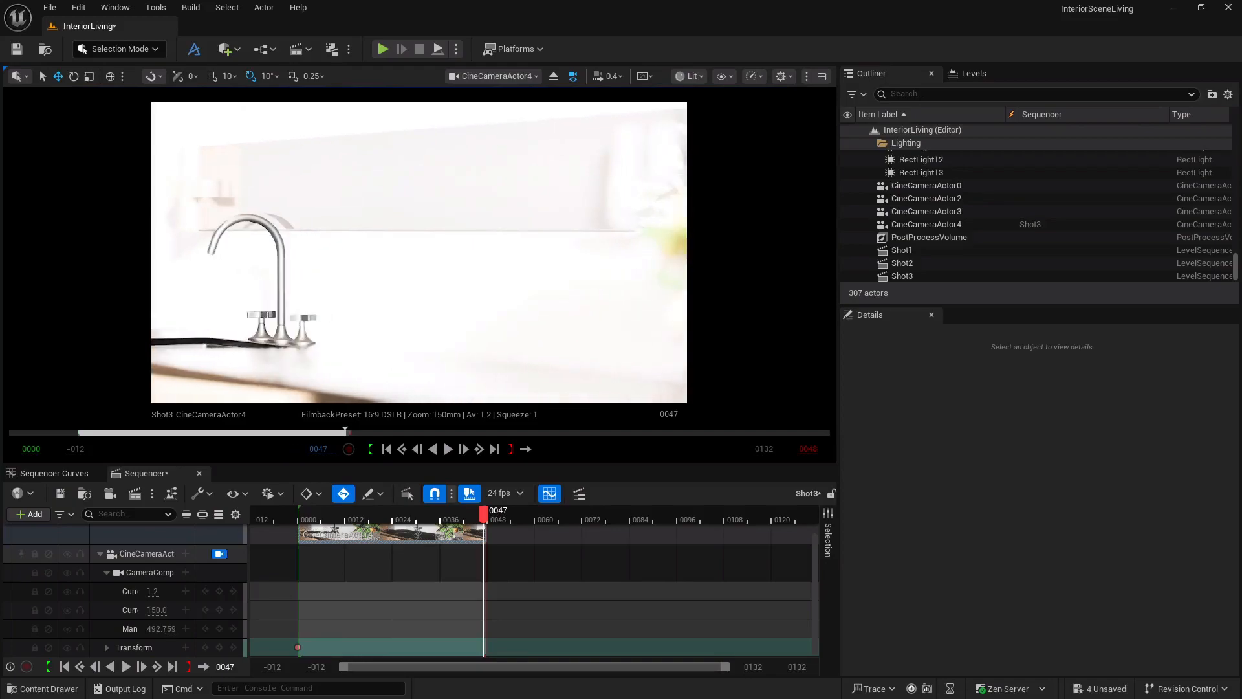
pyautogui.press('s')
pyautogui.click(64, 666)
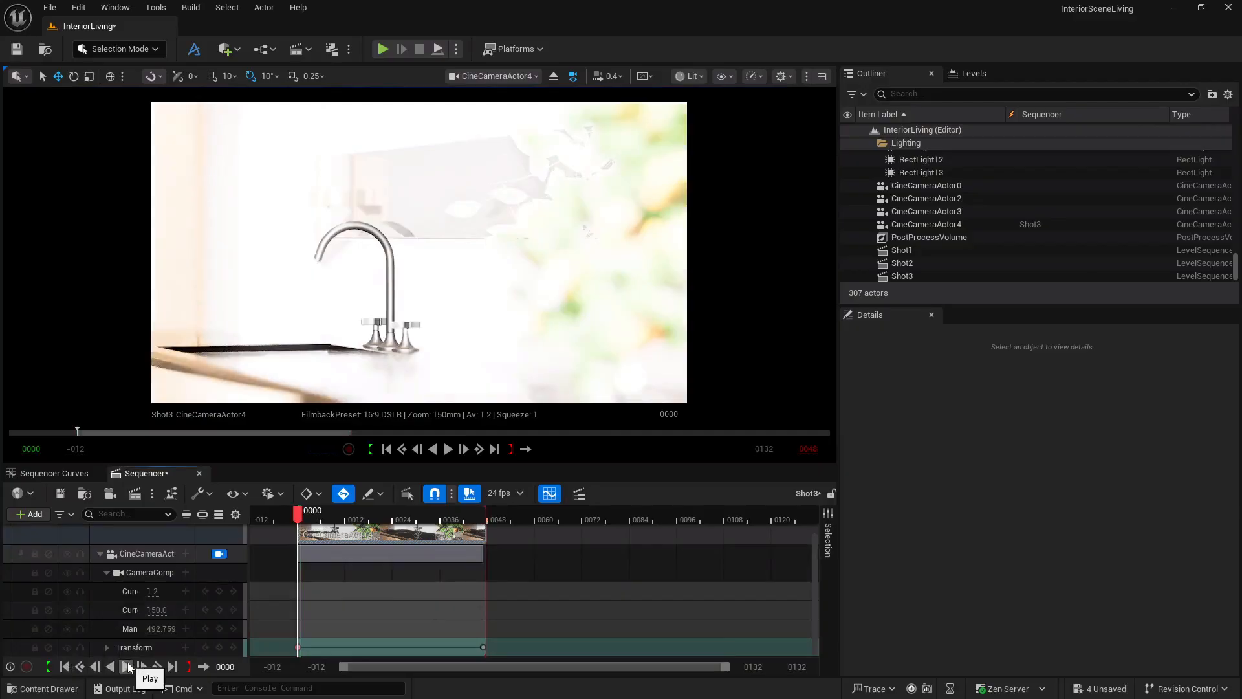
# Extend Shot3's camera cut, playback range and CineCameraActor4 track to end at frame 60, and return to the first frame.
pyautogui.click(127, 667)
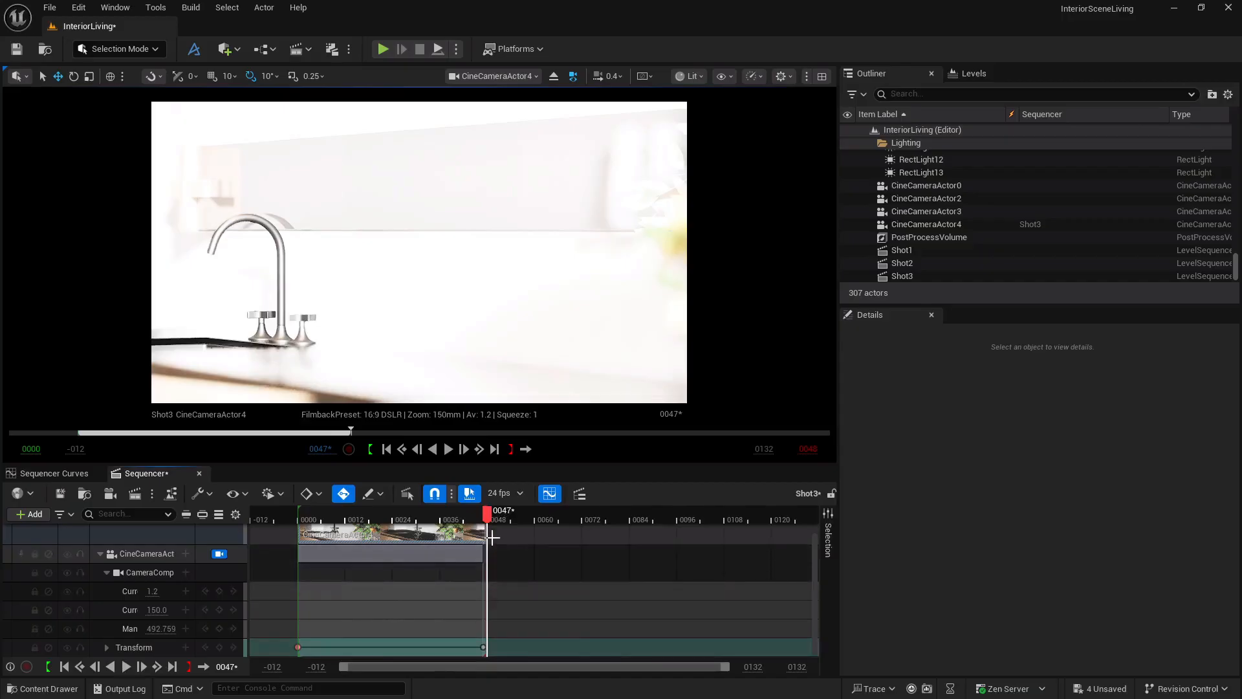
pyautogui.moveTo(487, 520); pyautogui.dragTo(535, 527)
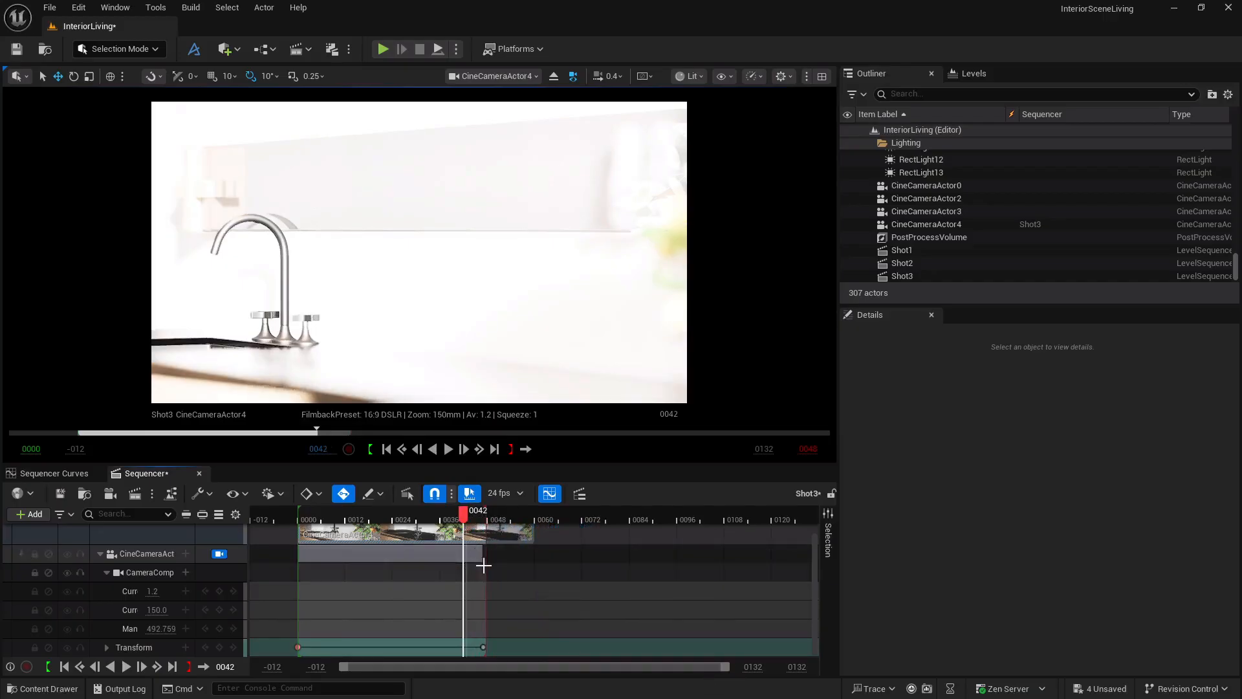
pyautogui.moveTo(498, 506); pyautogui.dragTo(535, 506)
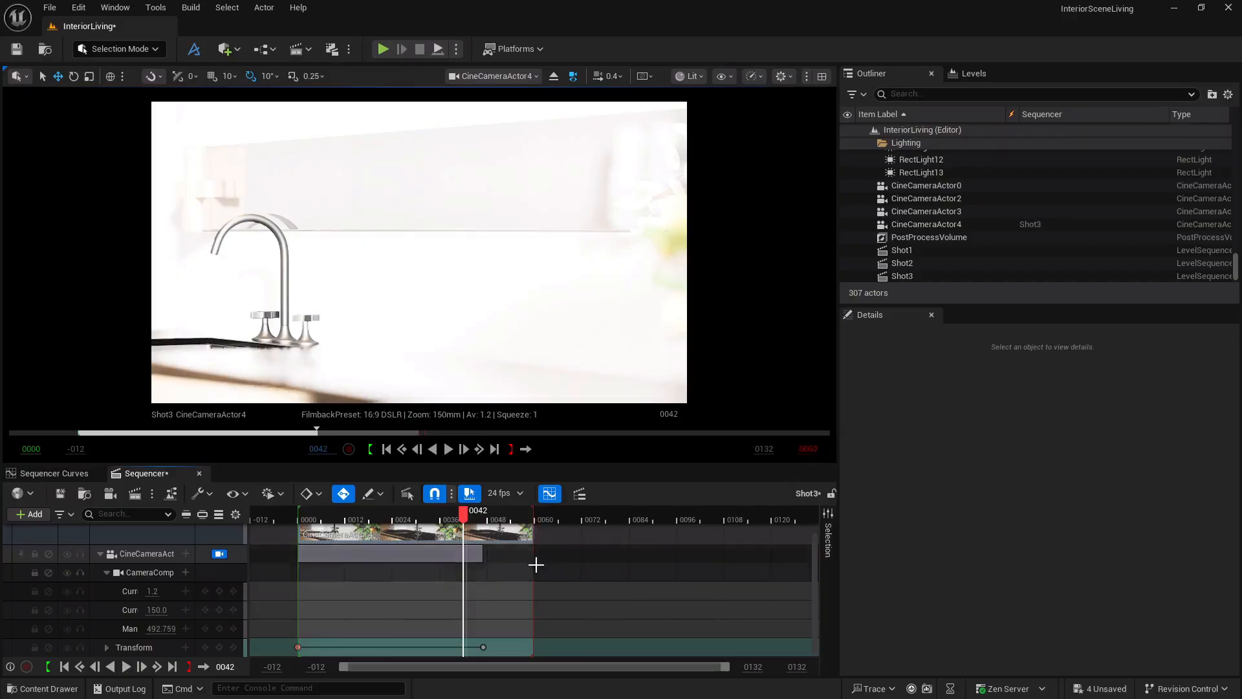
pyautogui.moveTo(480, 551); pyautogui.dragTo(533, 551)
pyautogui.click(64, 666)
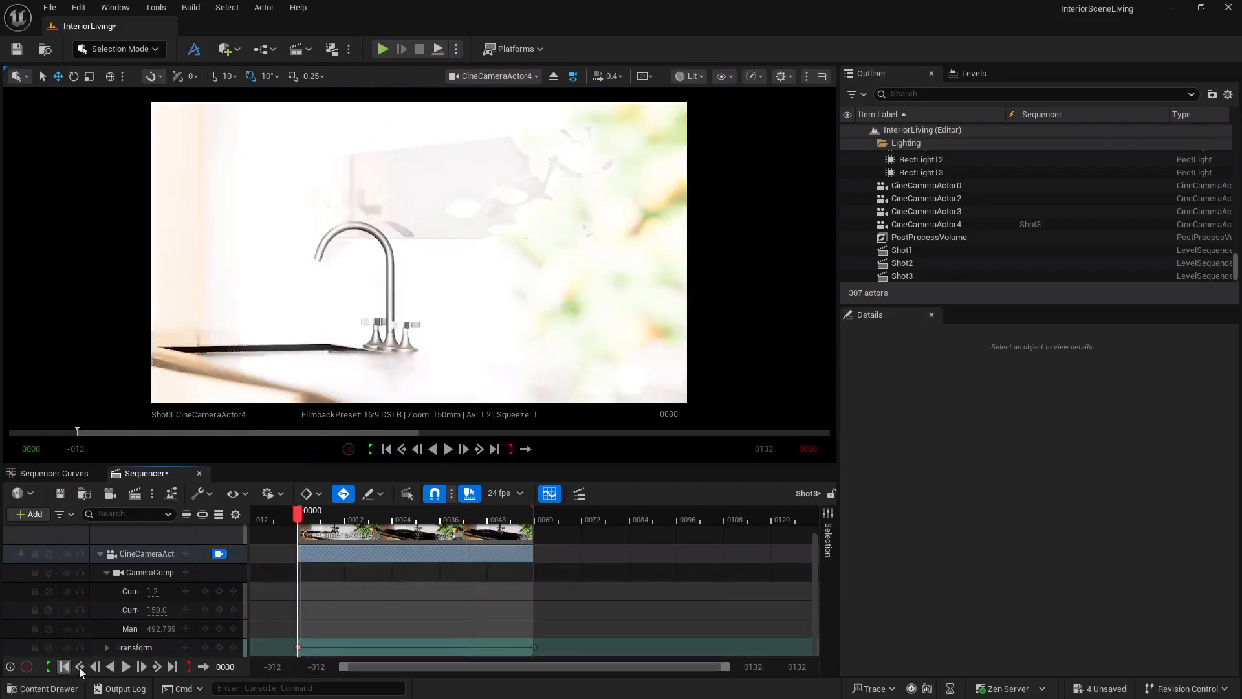
# Play Shot3 through twice from frame 0 to check the tap camera move, returning to the start.
pyautogui.click(126, 666)
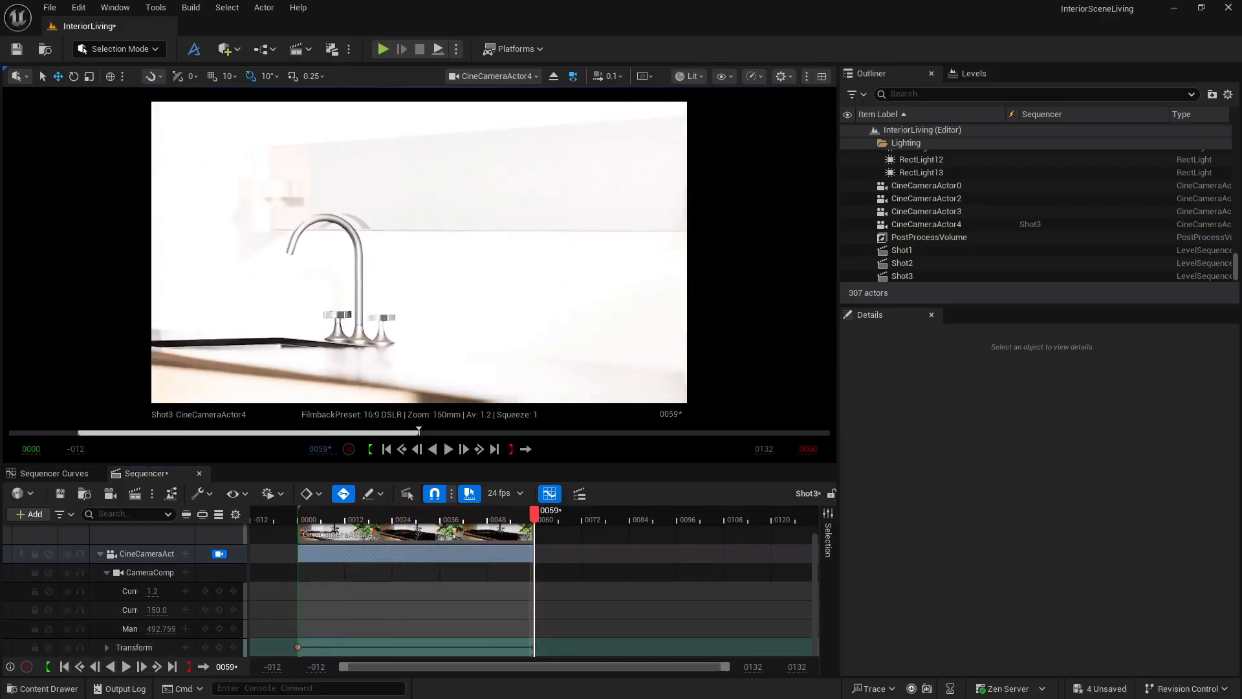
pyautogui.click(64, 667)
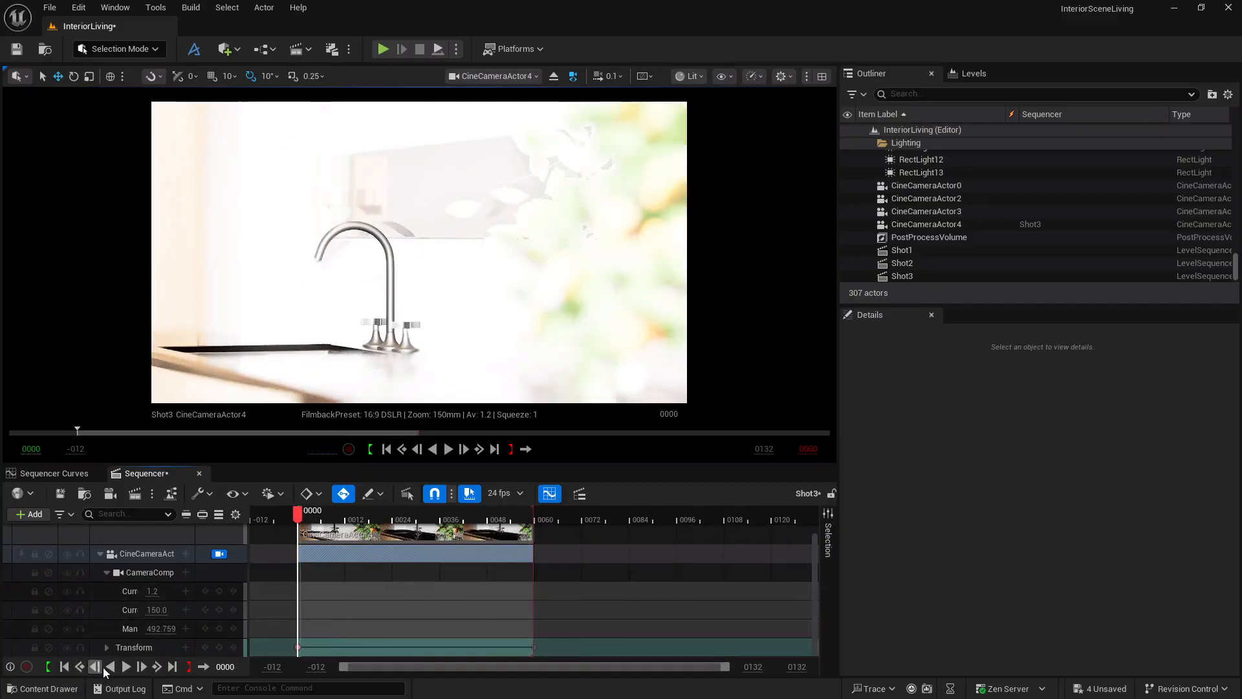
pyautogui.click(126, 667)
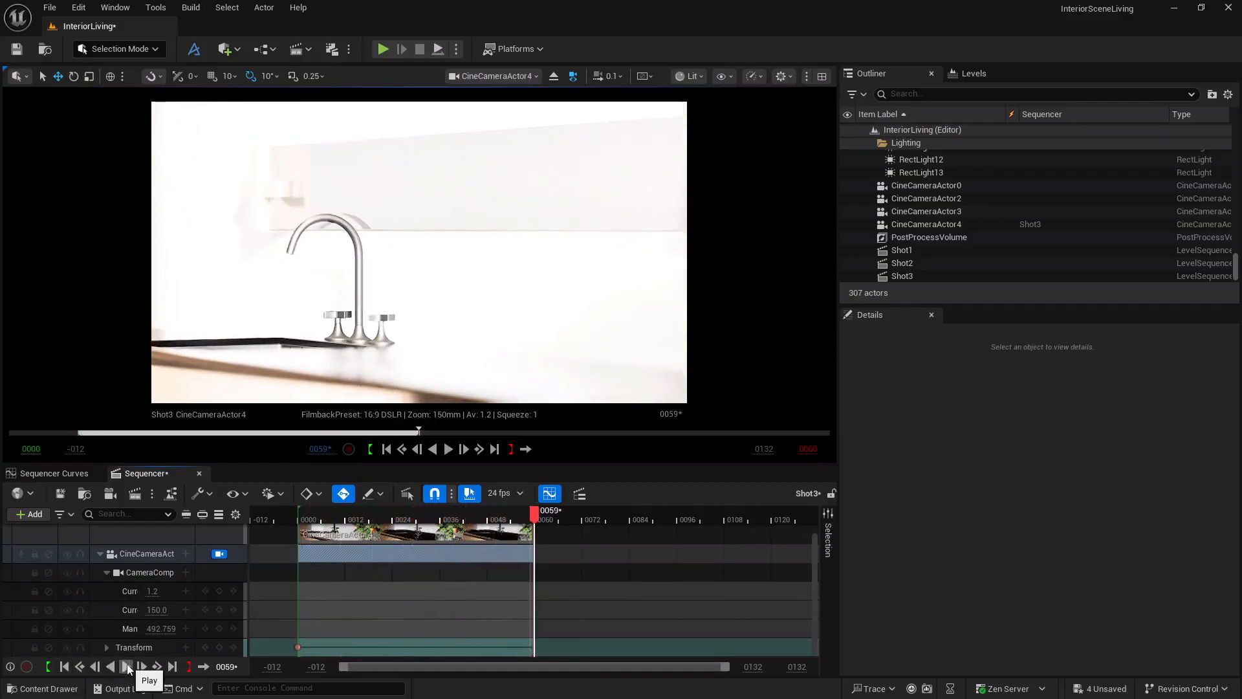
pyautogui.click(64, 667)
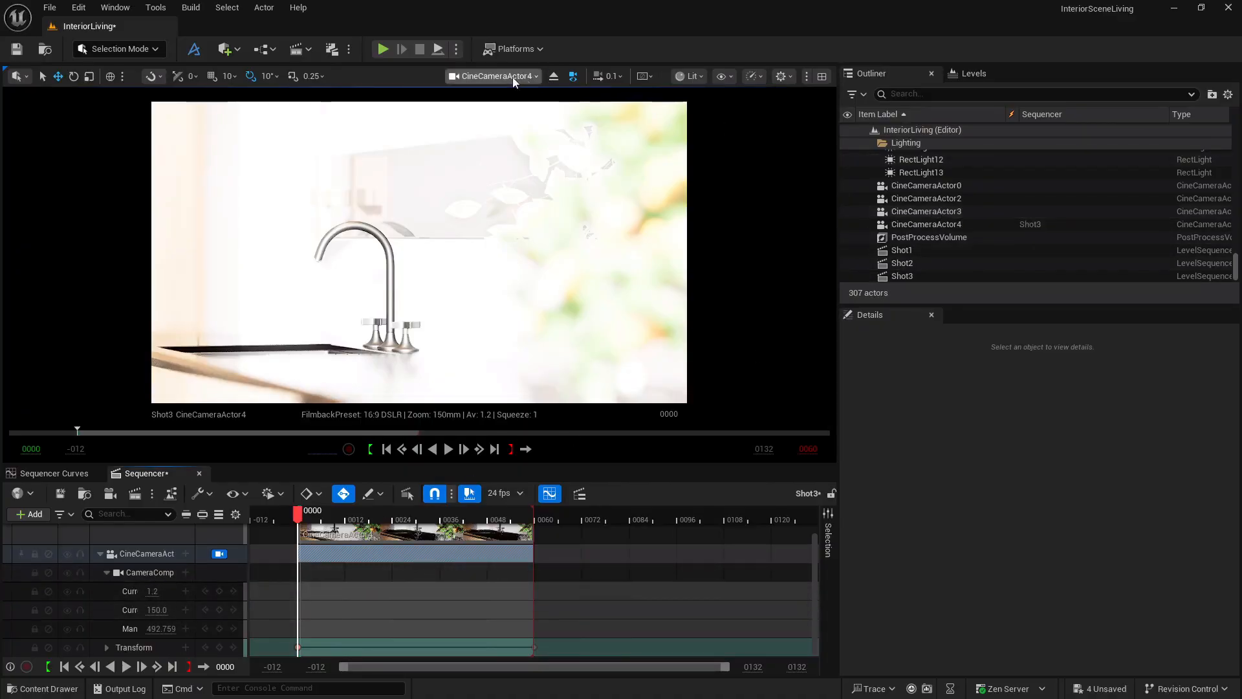
# Key CineCameraActor4's Manual Focus Distance at frame 0 and sample a focus point on the orange tree.
pyautogui.click(941, 224)
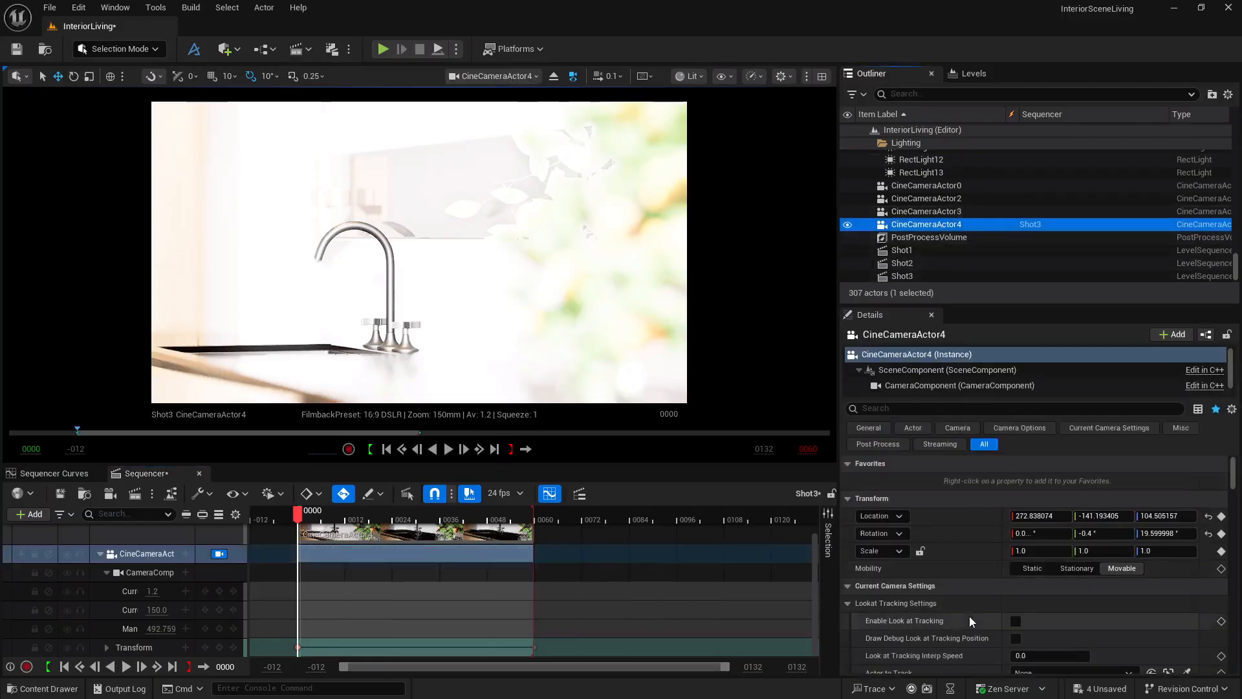
pyautogui.scroll(-6, 969, 616)
pyautogui.scroll(-8, 945, 593)
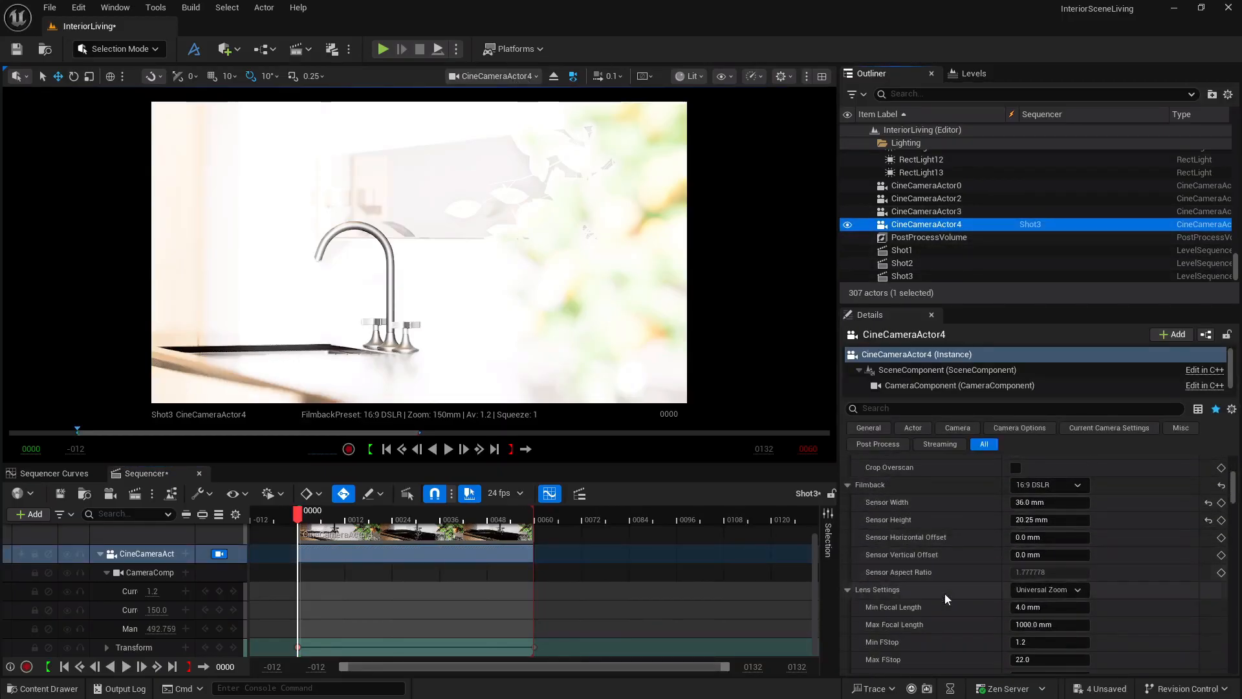
pyautogui.scroll(-2, 944, 593)
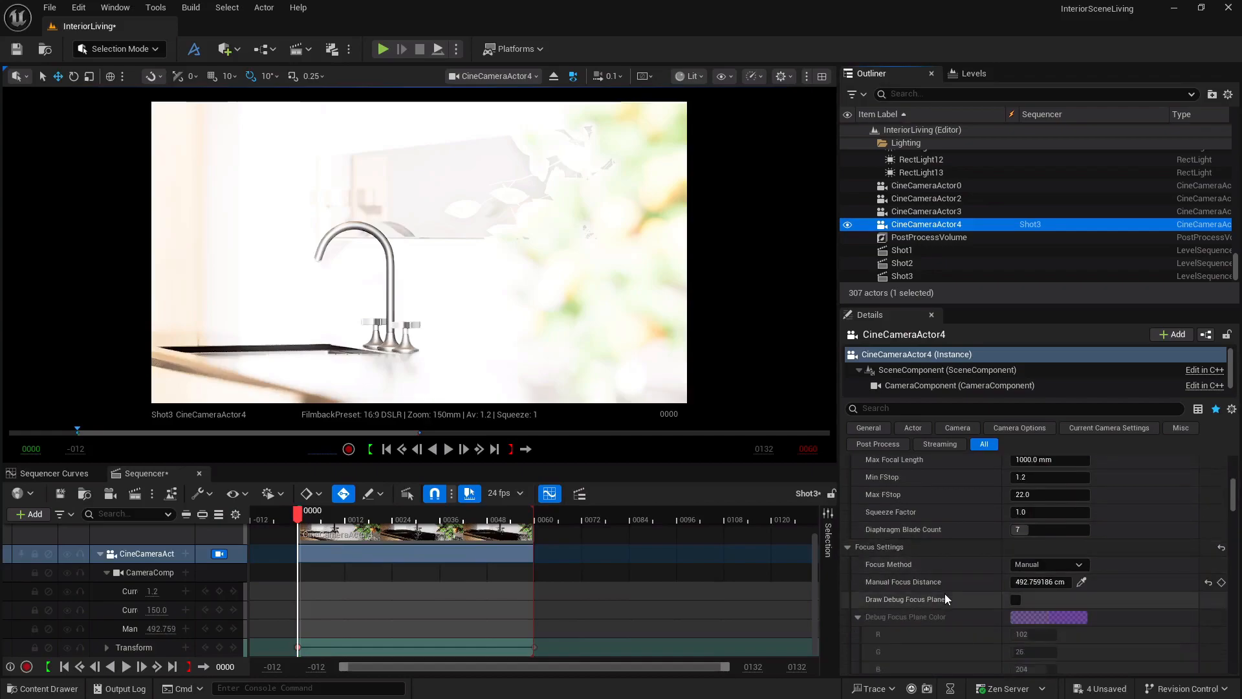
pyautogui.click(1221, 583)
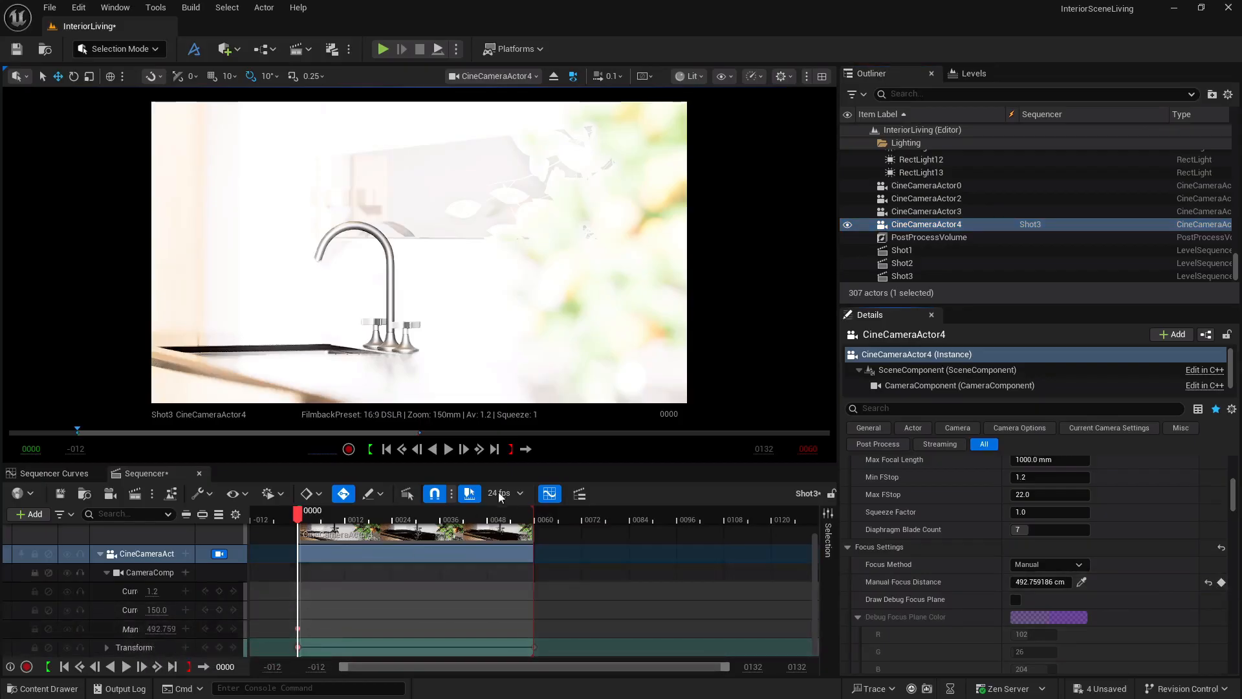
pyautogui.click(1081, 582)
pyautogui.click(654, 213)
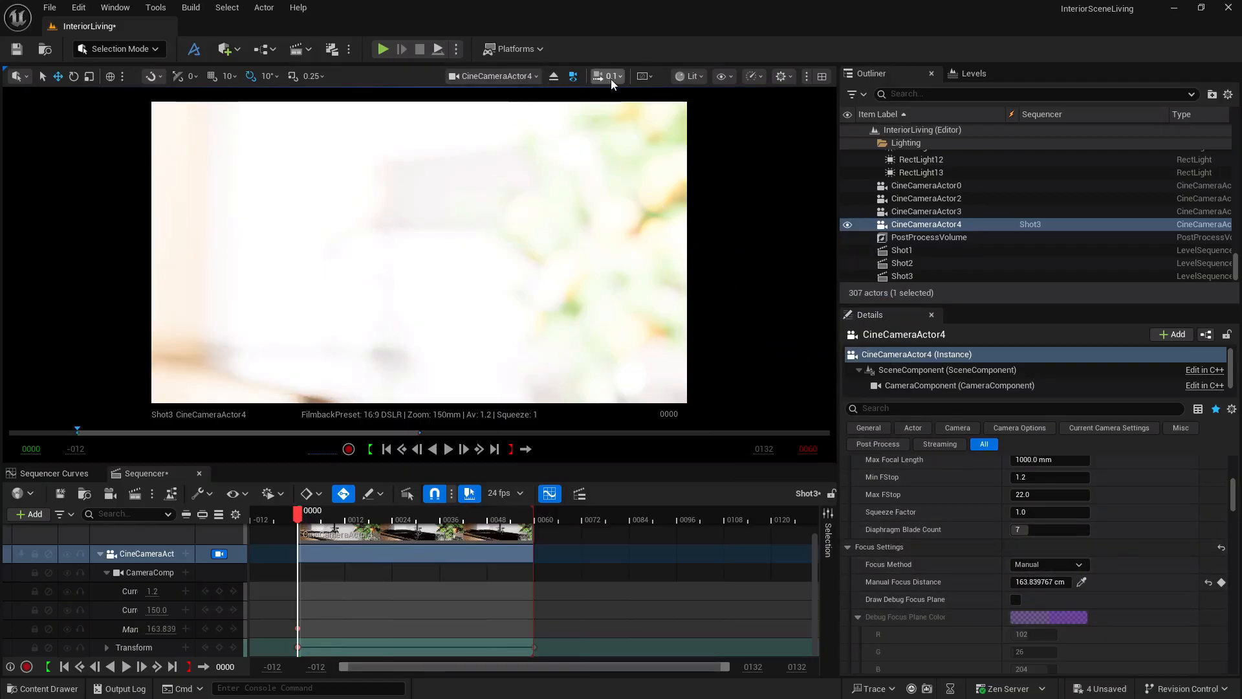
# Switch the view to Path Tracing and, using the debug focus plane, raise the Manual Focus Distance to about 241.3 cm.
pyautogui.click(704, 79)
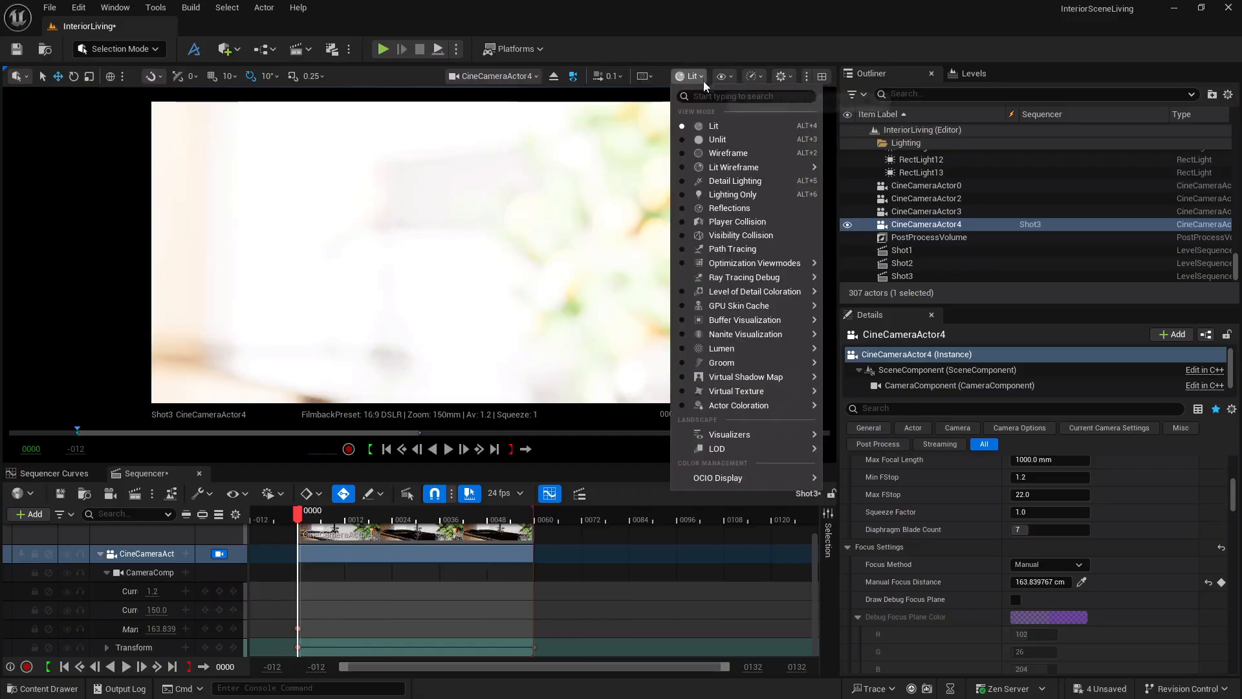
pyautogui.click(733, 251)
pyautogui.click(1016, 600)
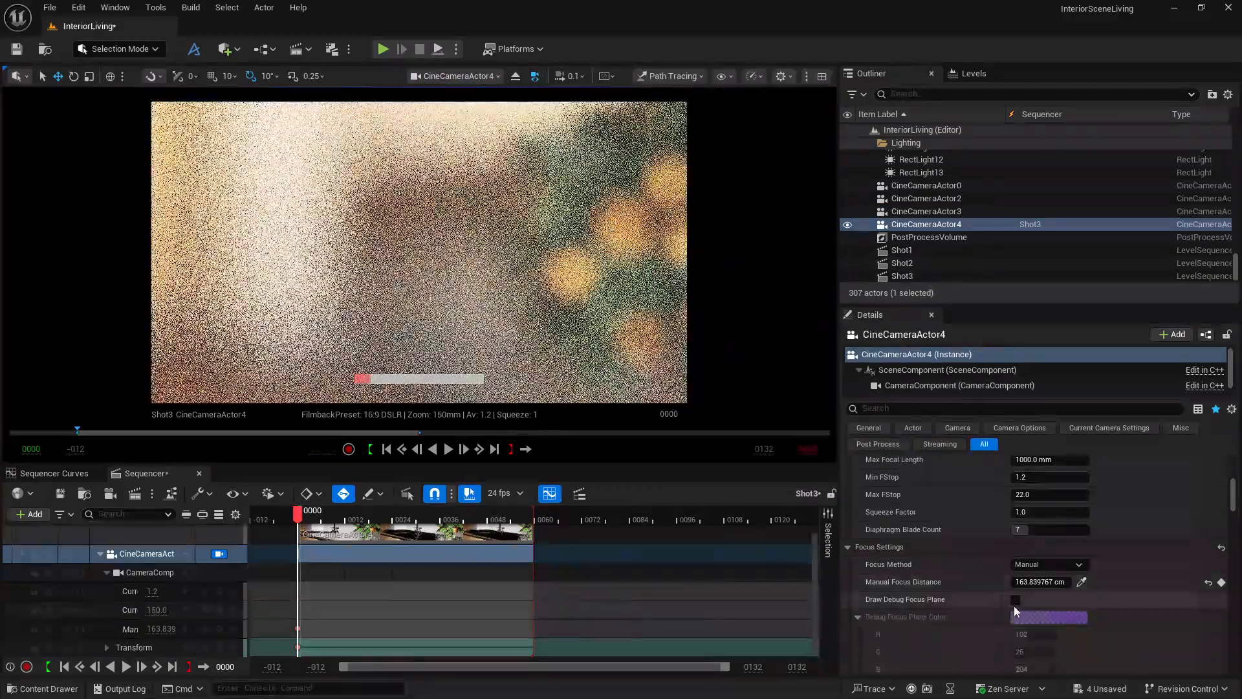
pyautogui.moveTo(1033, 587); pyautogui.dragTo(1071, 587)
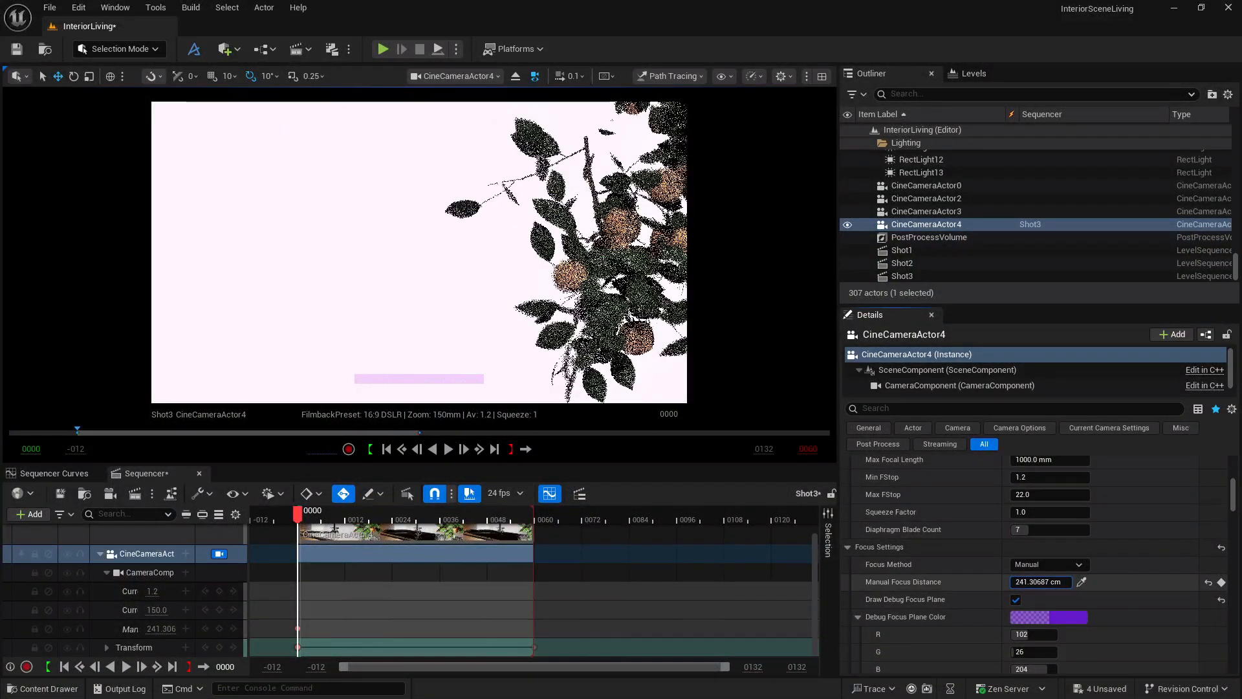
pyautogui.click(1015, 599)
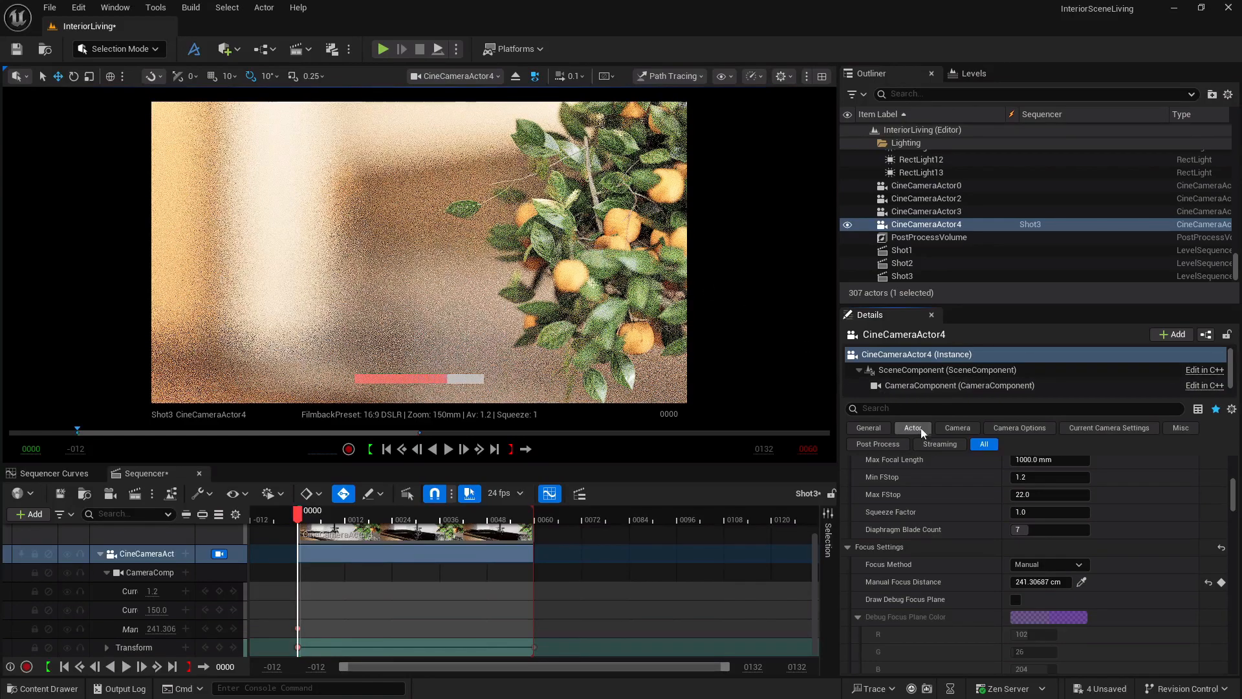
# Fine-tune the frame 0 Manual Focus Distance to about 247.4 cm on the oranges, using the debug focus plane, and hide the plane.
pyautogui.click(1016, 600)
pyautogui.moveTo(1036, 582); pyautogui.dragTo(1057, 582)
pyautogui.click(1016, 600)
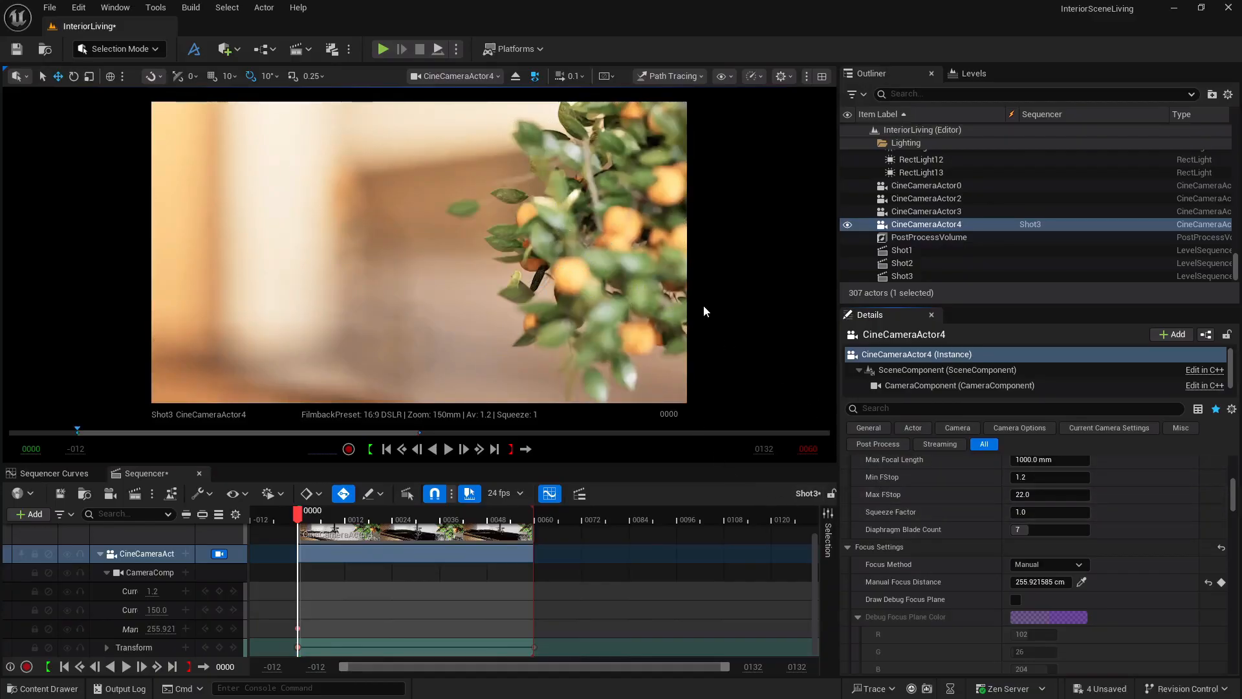
pyautogui.click(1016, 599)
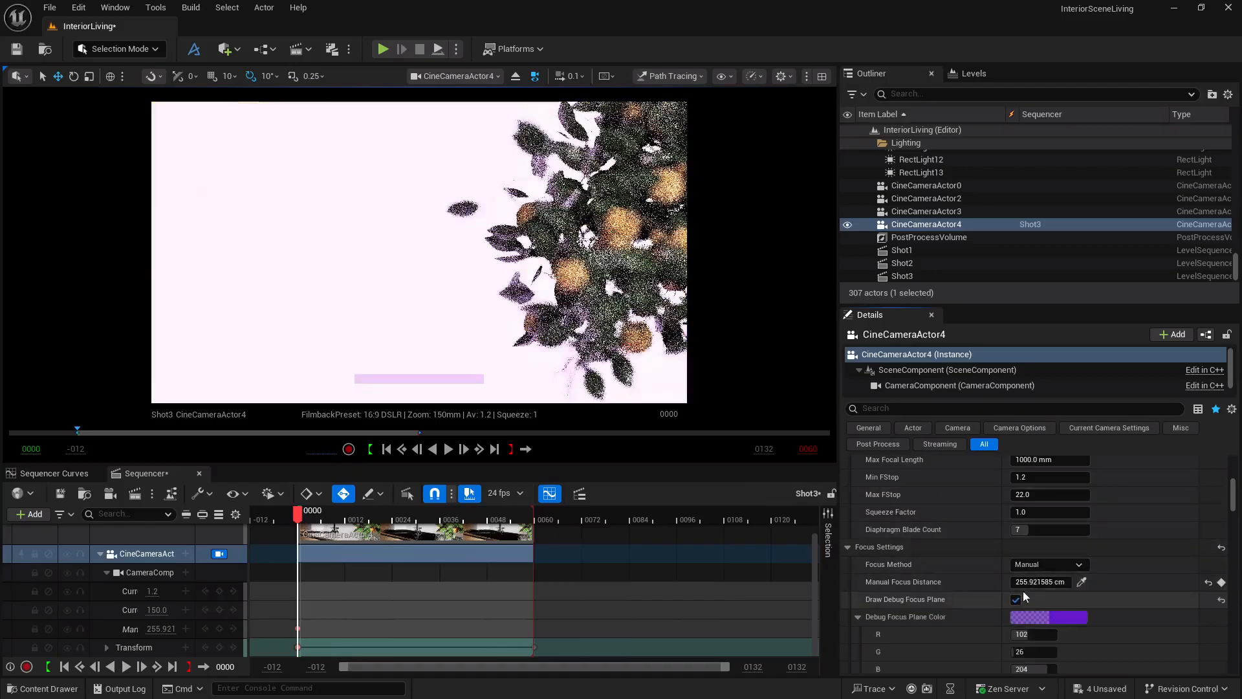
pyautogui.moveTo(1025, 582)
pyautogui.mouseDown()
pyautogui.moveTo(1048, 582)
pyautogui.moveTo(1023, 582)
pyautogui.mouseUp()
pyautogui.click(1016, 599)
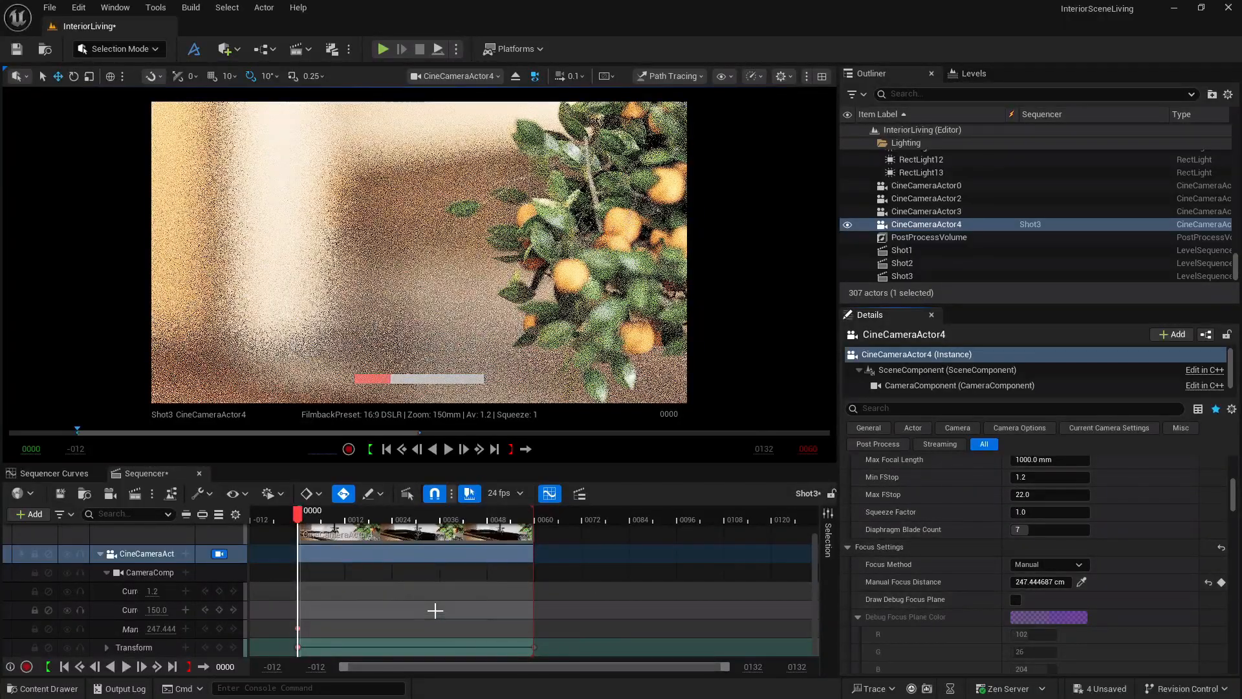
# At frame 59, use the debug focus plane to set the Manual Focus Distance to about 485.8 cm on the tap, and hide the plane.
pyautogui.click(157, 667)
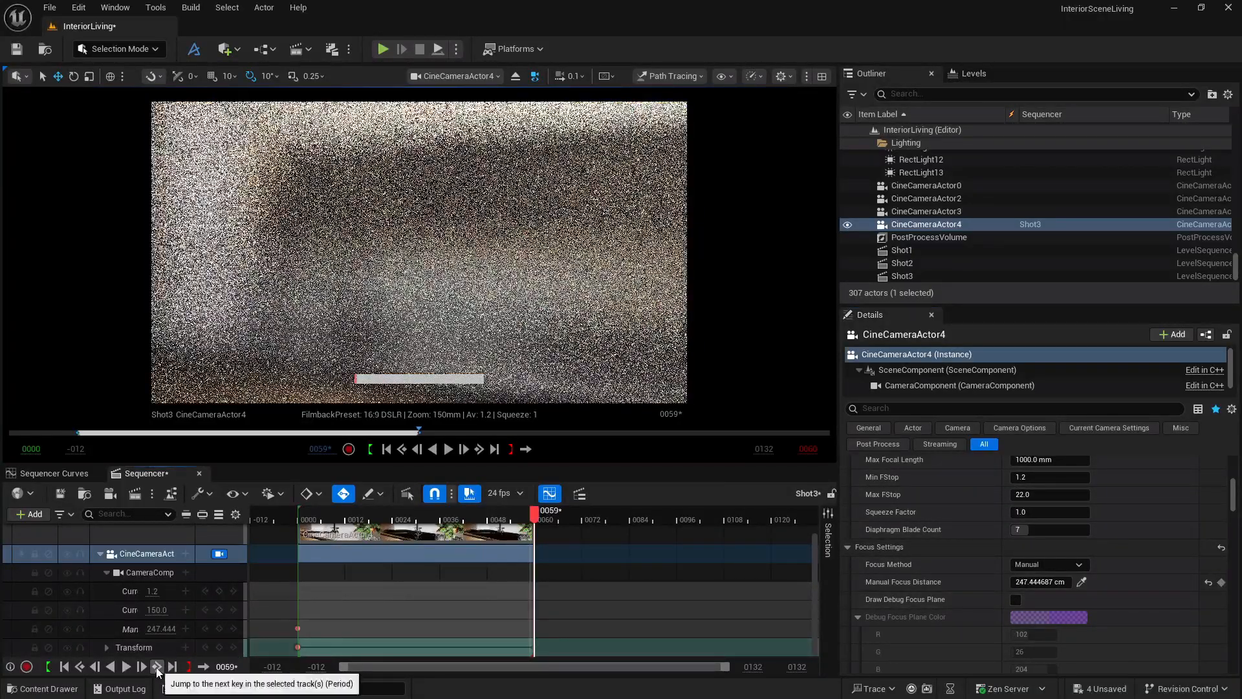
pyautogui.click(1017, 600)
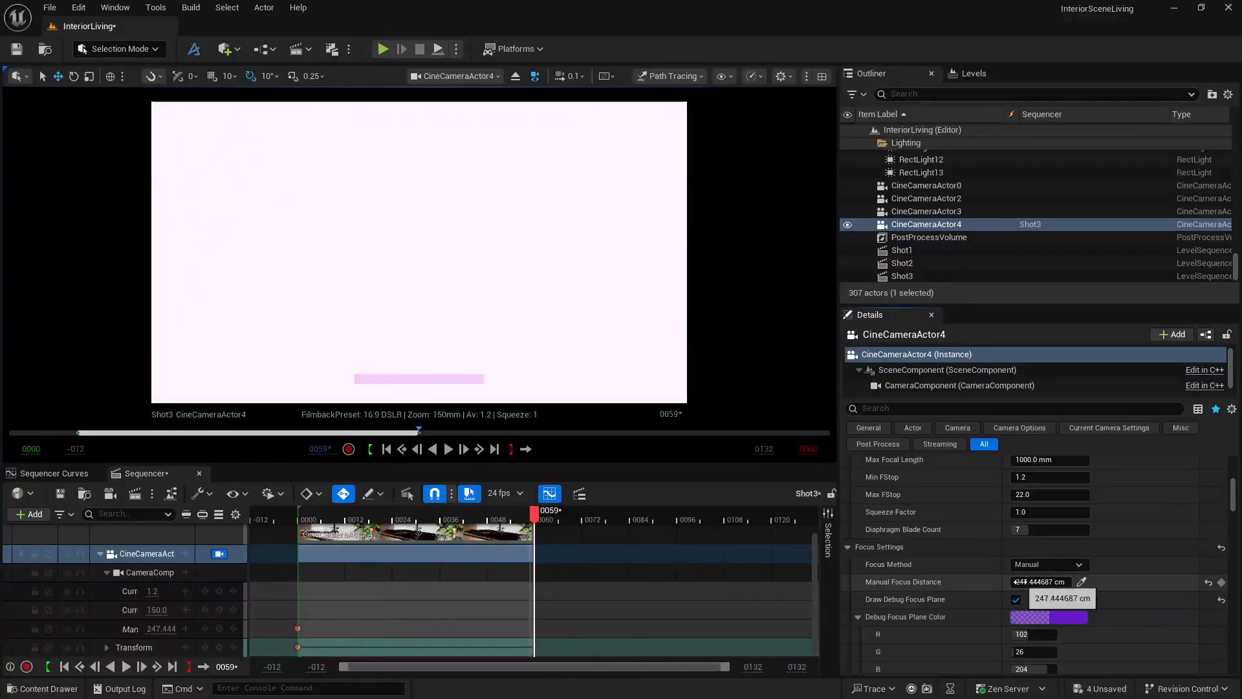
pyautogui.moveTo(1041, 583); pyautogui.dragTo(1076, 583)
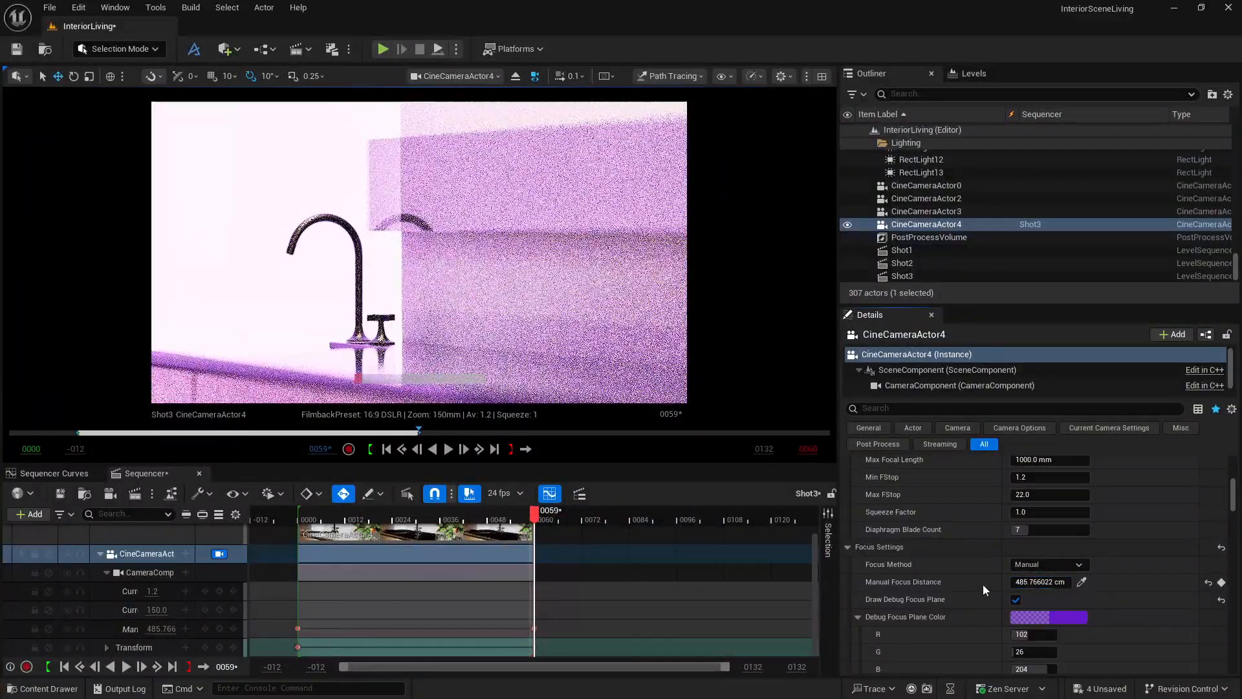
pyautogui.click(1017, 599)
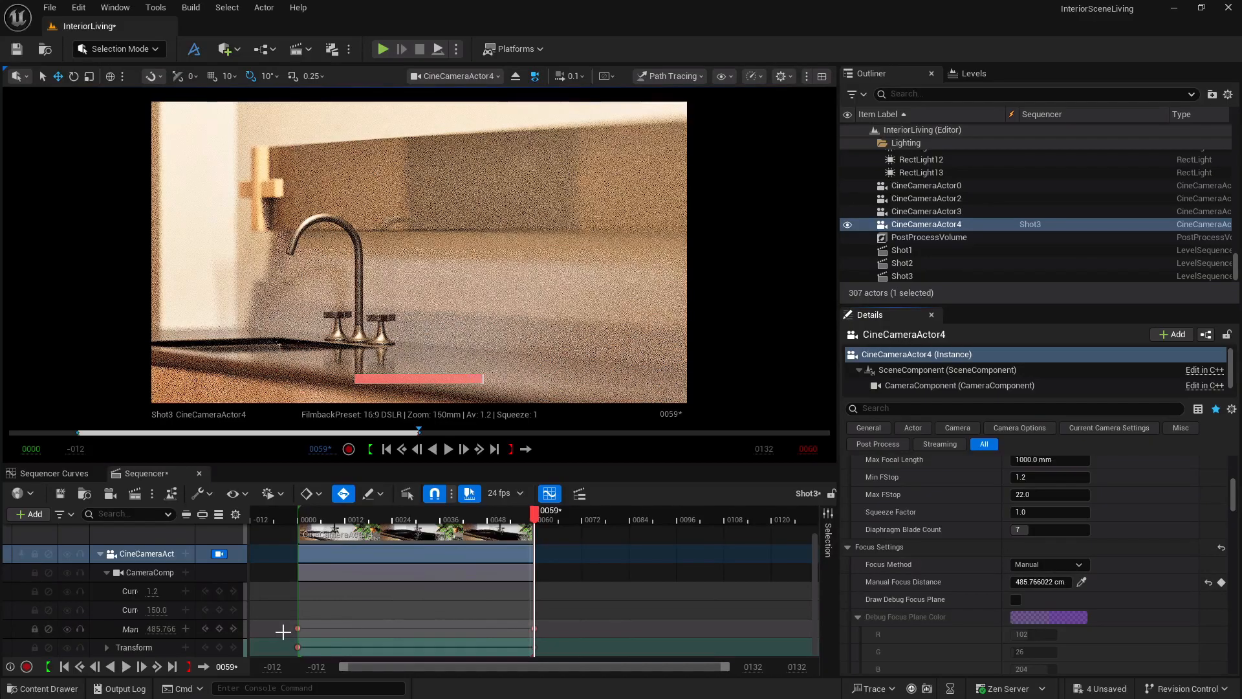
# Play Shot3 from frame 0 to check the focus pull from the oranges to the tap, and return to the start.
pyautogui.click(79, 667)
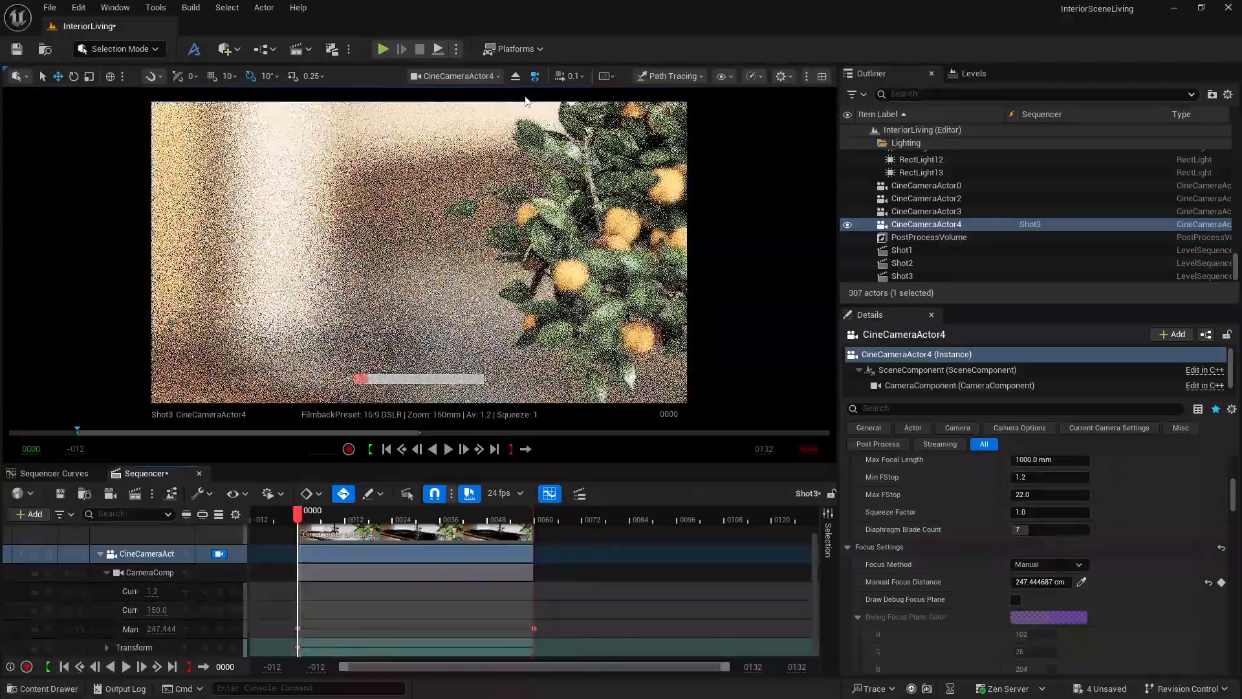
pyautogui.click(126, 667)
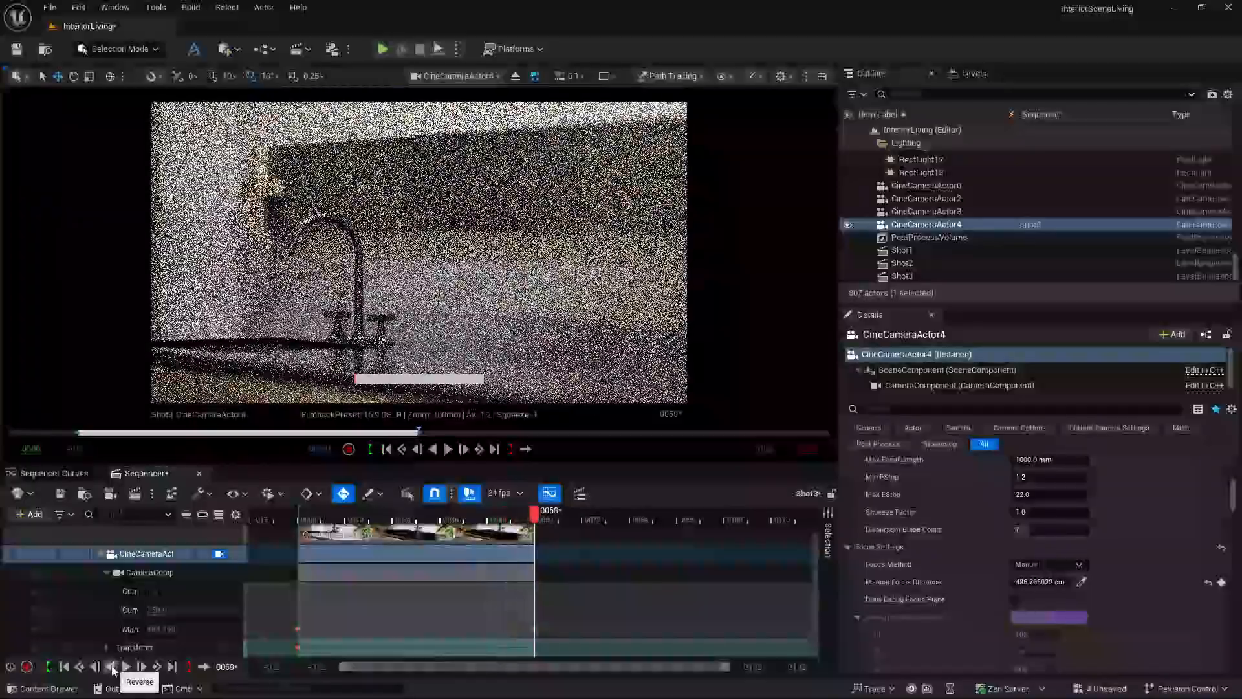
pyautogui.click(80, 667)
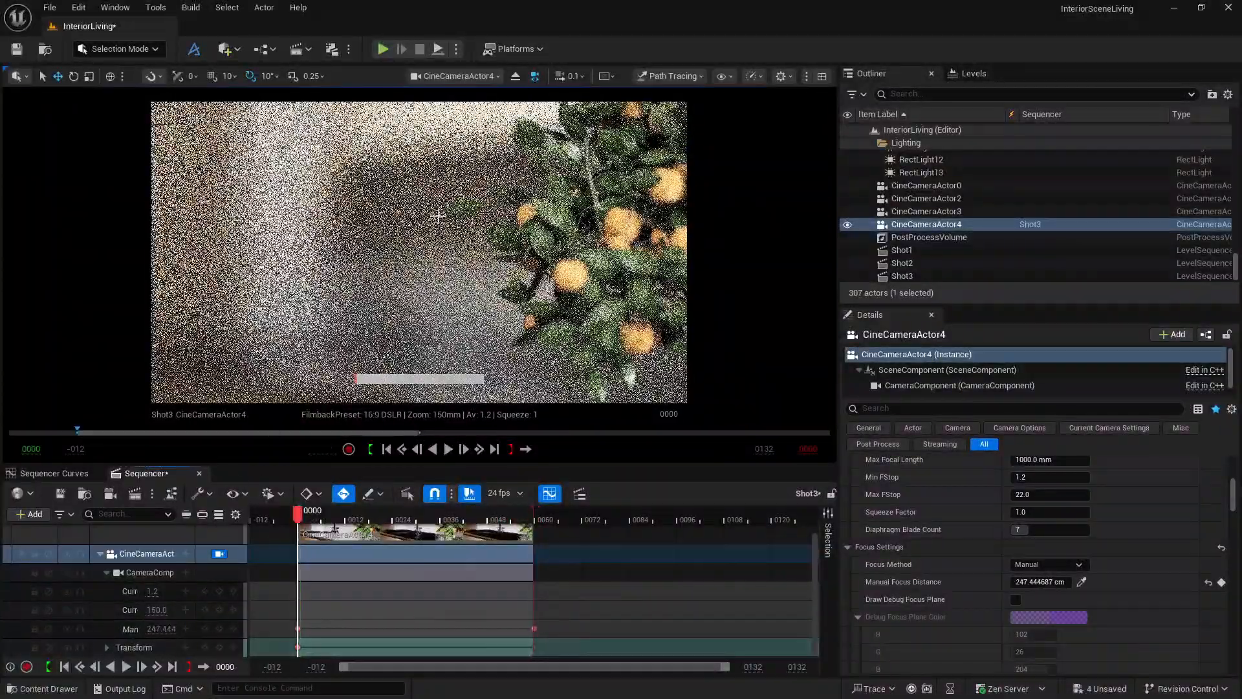
# Set CineCameraActor4's Exposure Compensation to 8.0 and switch the view from Path Tracing back to Lit.
pyautogui.click(687, 81)
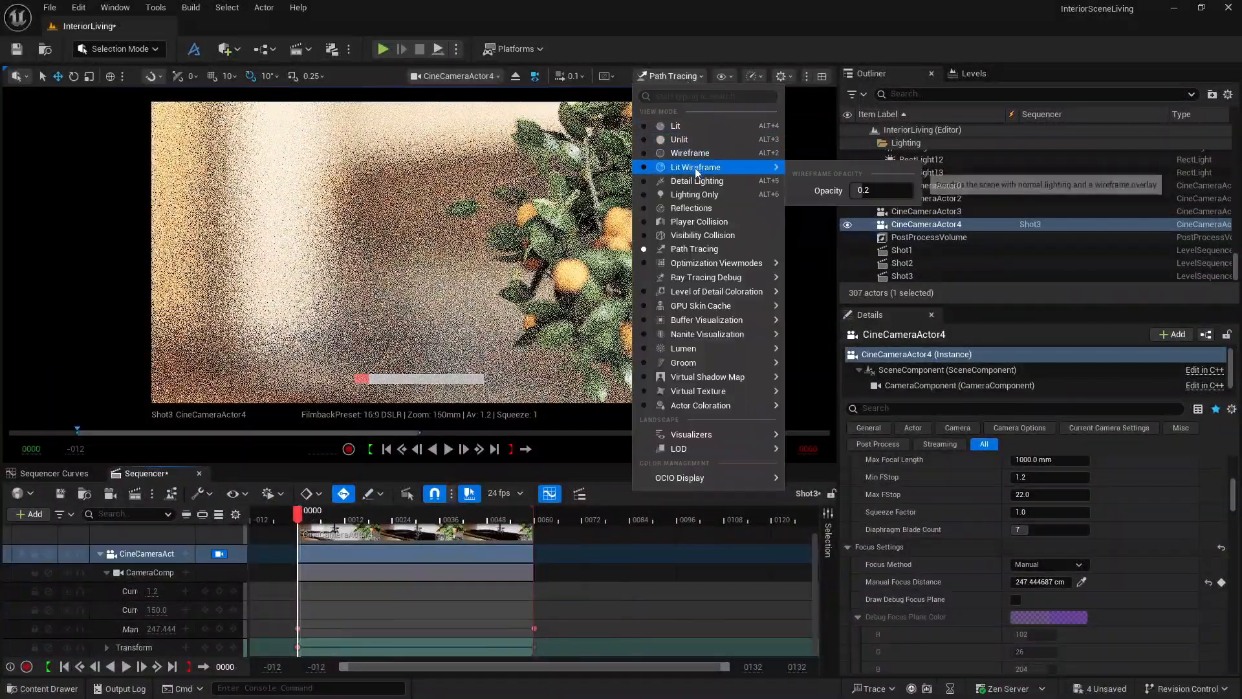
pyautogui.click(693, 193)
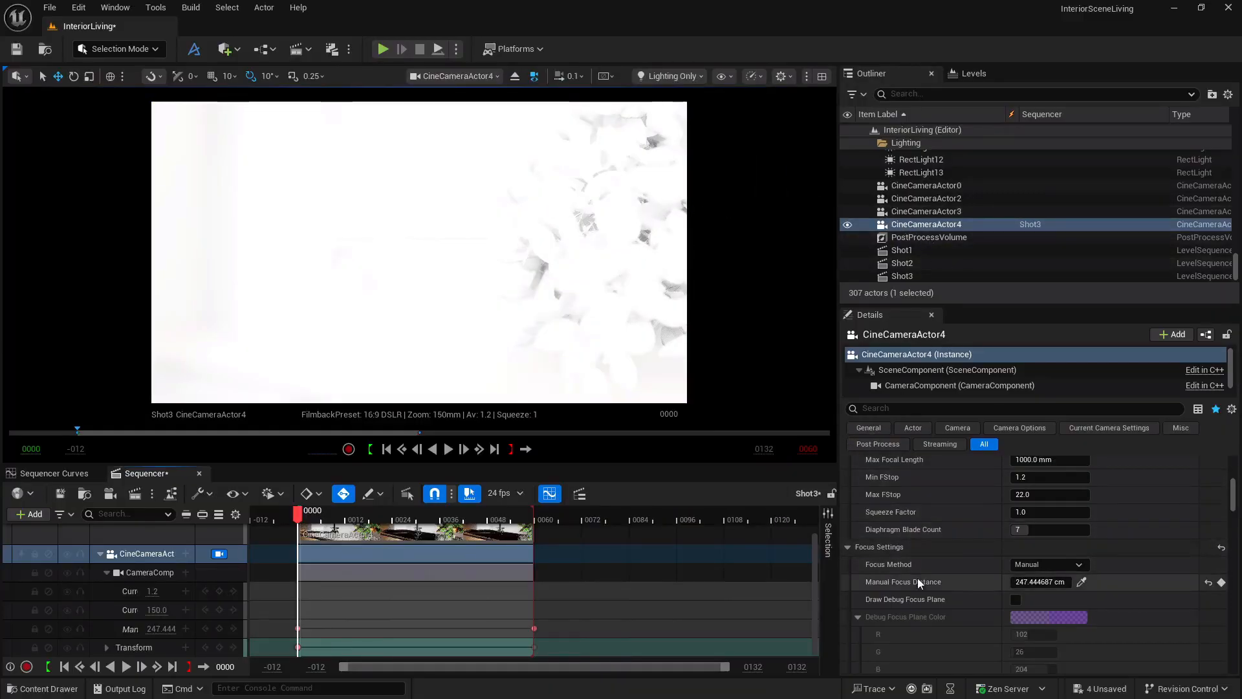
pyautogui.scroll(3, 918, 537)
pyautogui.scroll(-15, 916, 557)
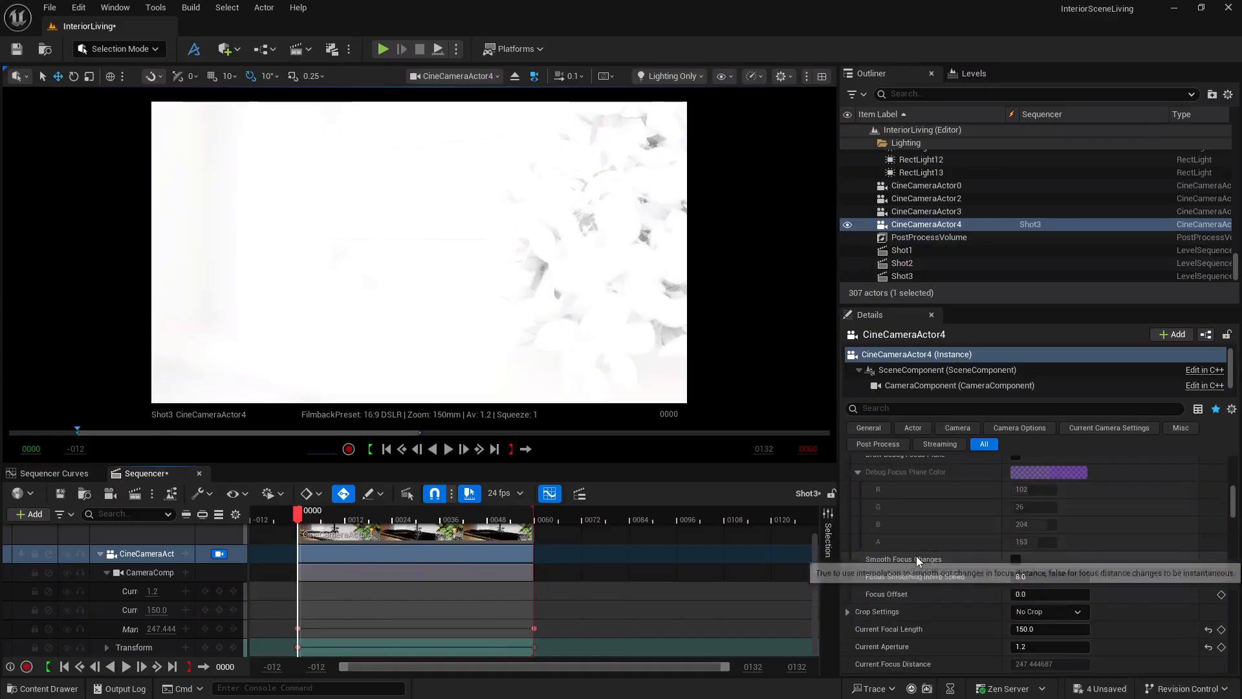
pyautogui.scroll(-10, 916, 556)
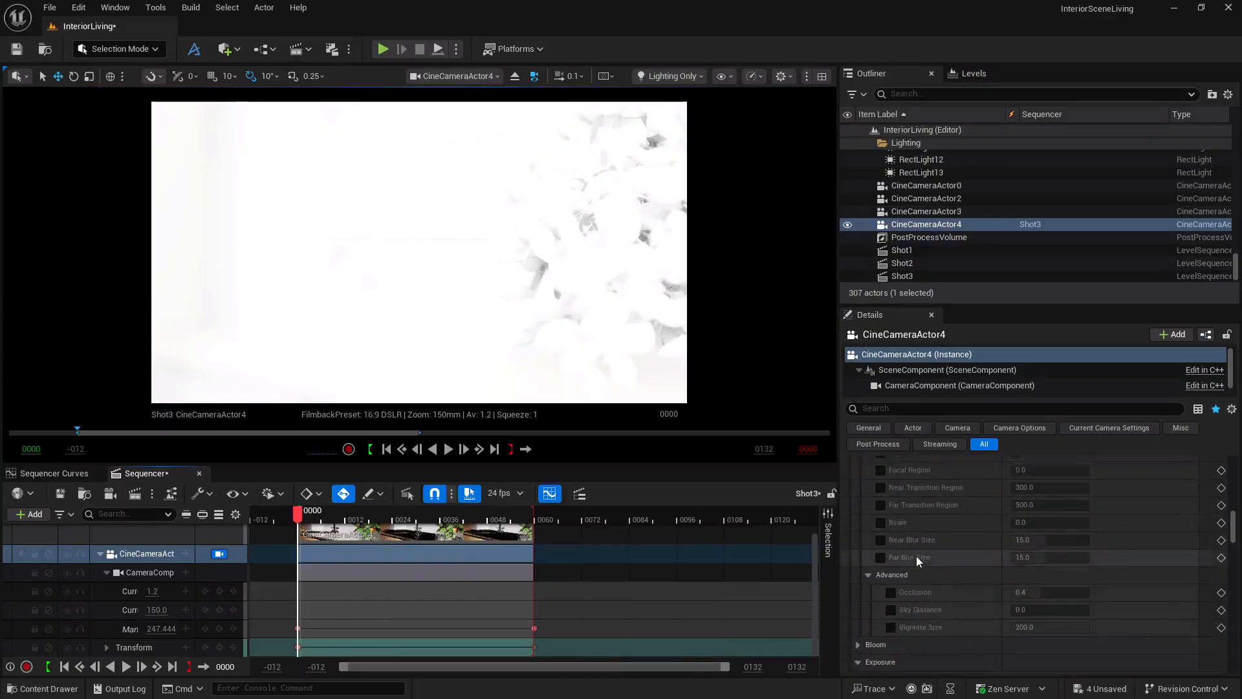
pyautogui.click(1043, 598)
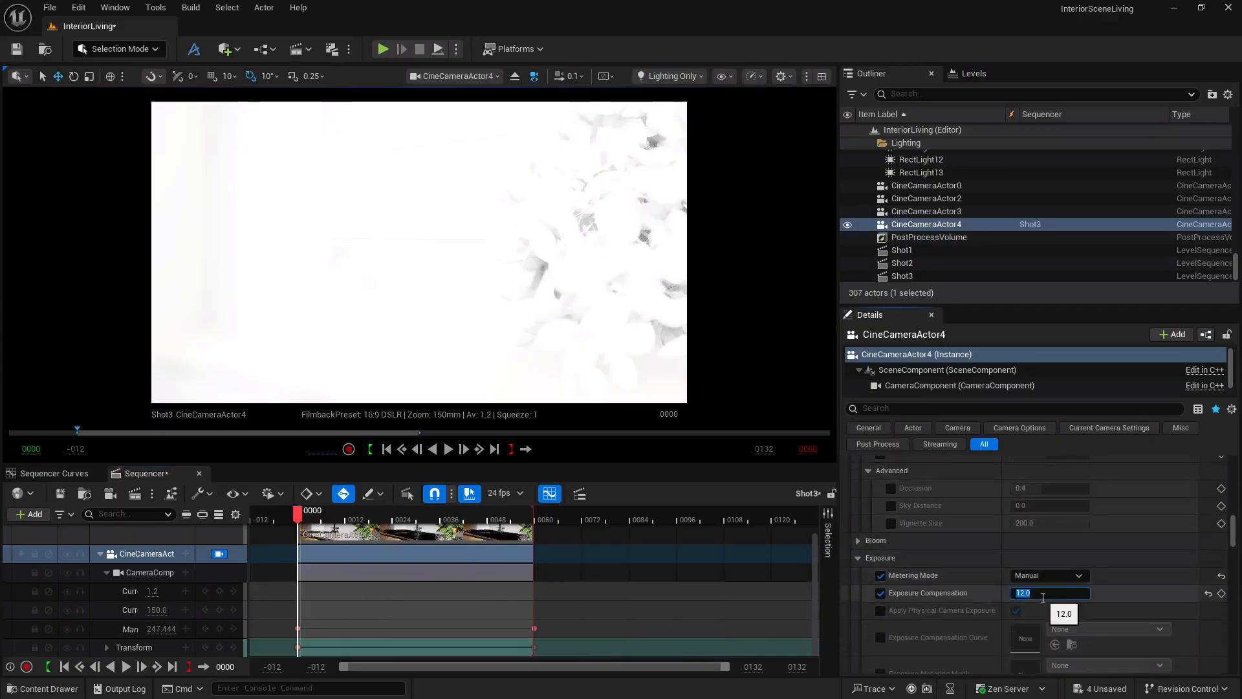
pyautogui.press('Return')
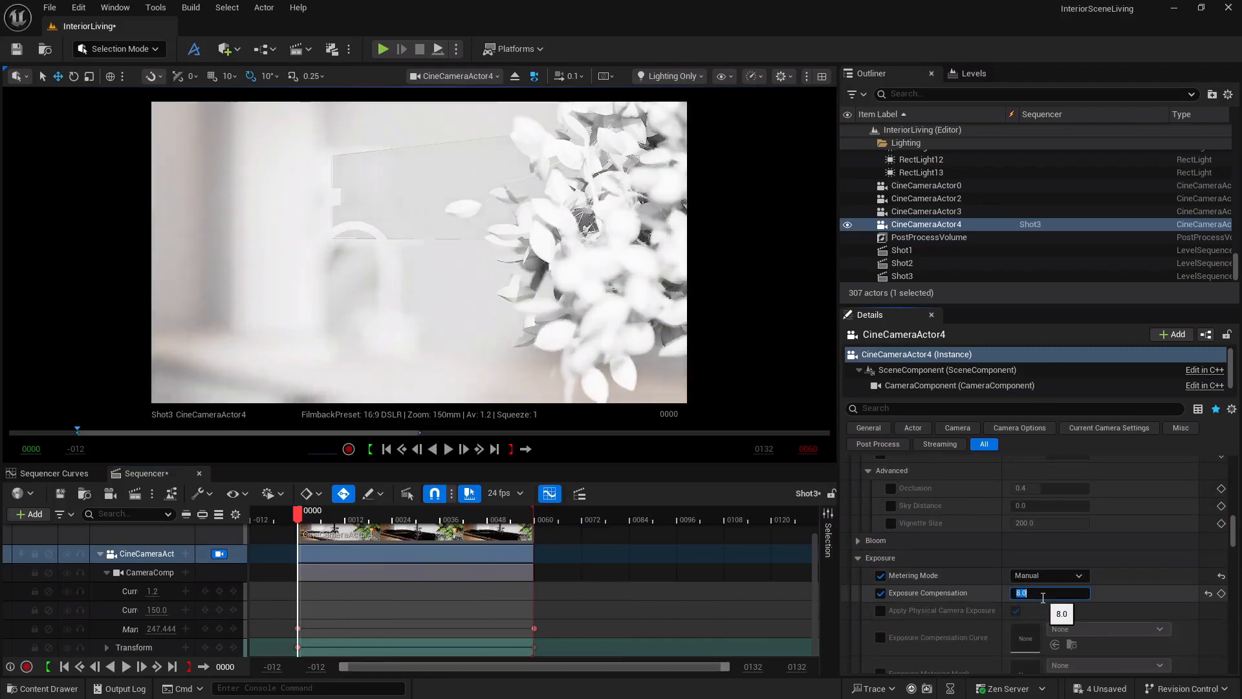
pyautogui.click(673, 77)
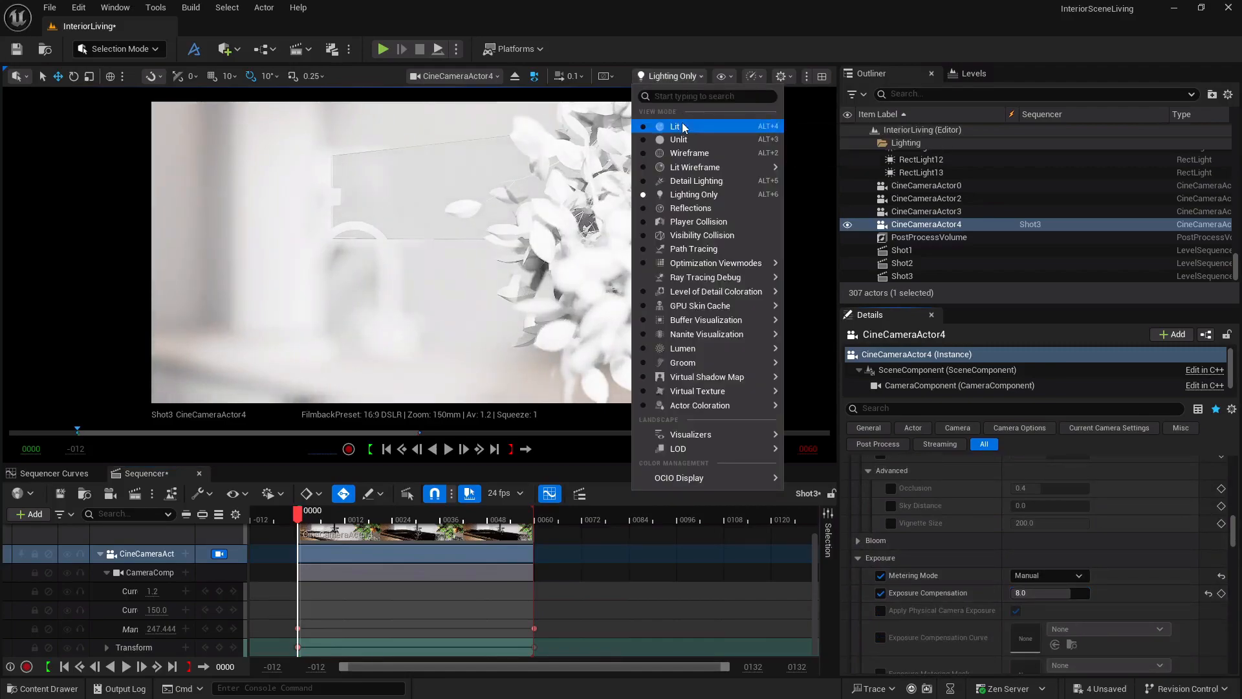
pyautogui.click(674, 127)
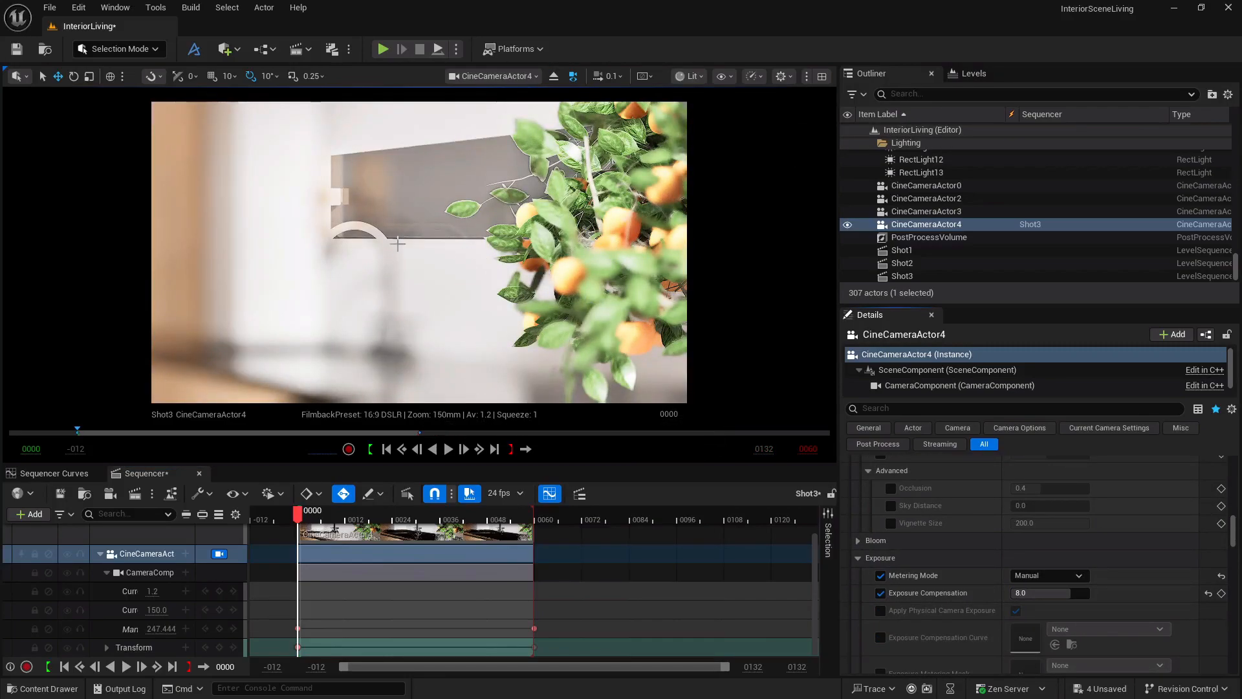
# Play Shot3 through in Lit view, return to frame 0 and switch the view to Path Tracing.
pyautogui.click(127, 667)
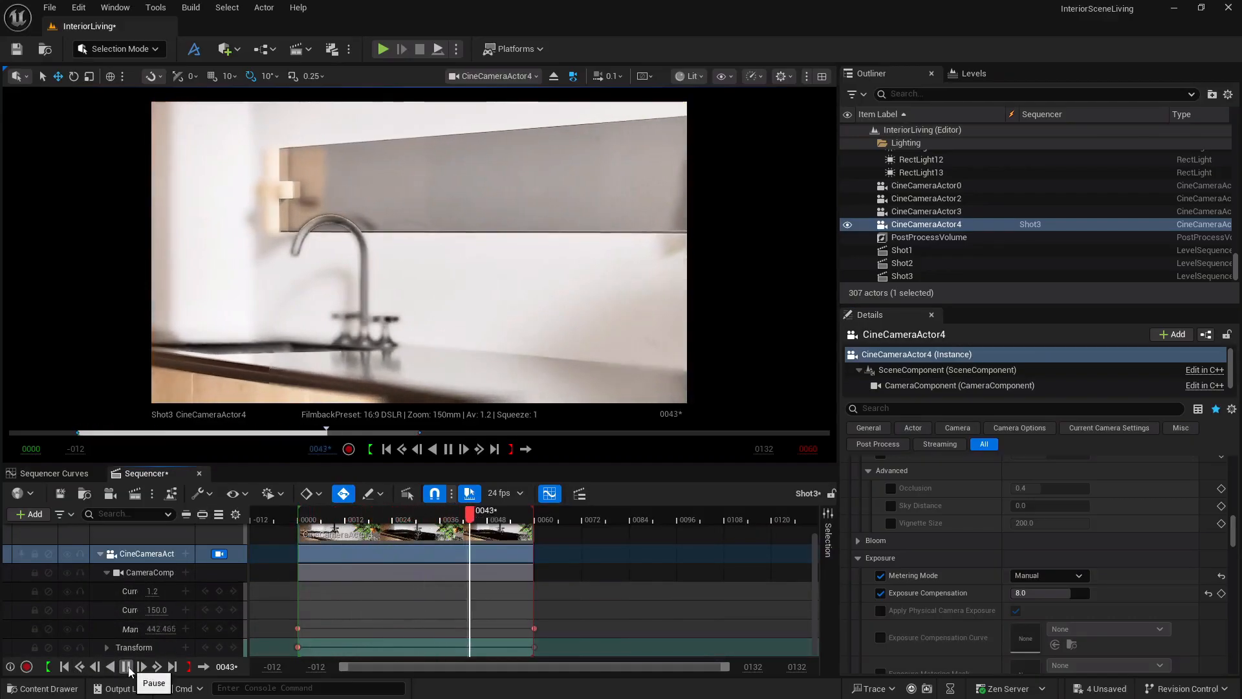
pyautogui.click(64, 666)
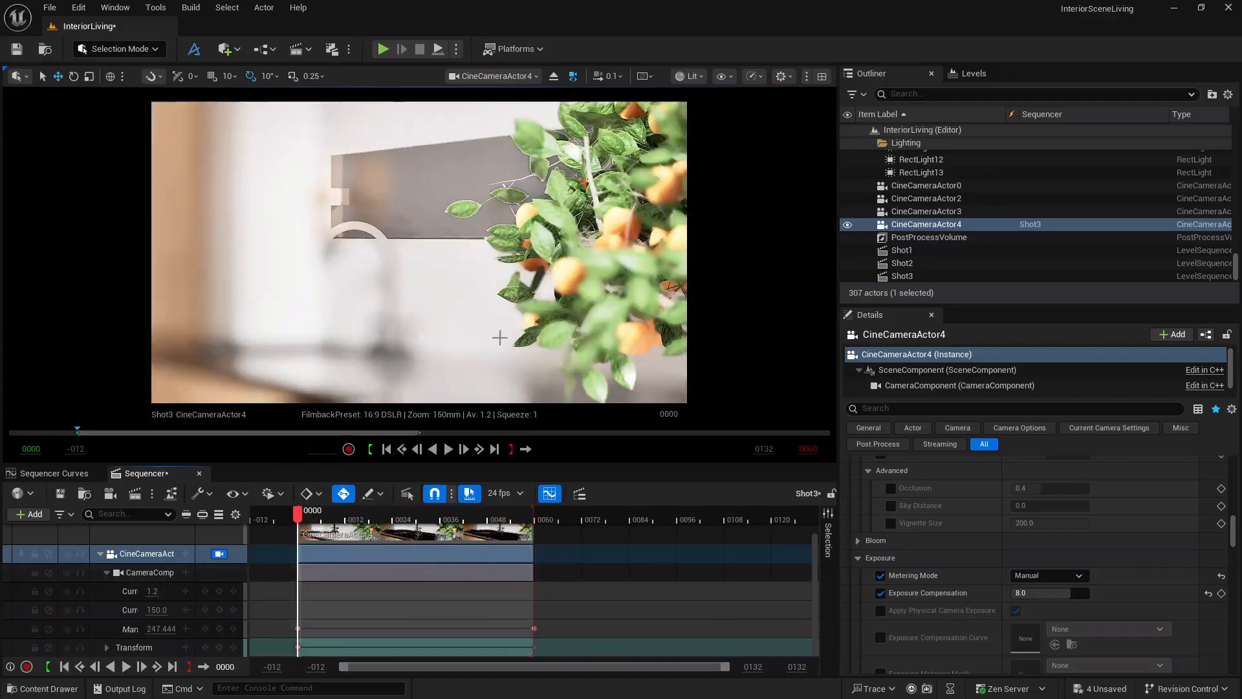
pyautogui.click(703, 77)
pyautogui.click(727, 251)
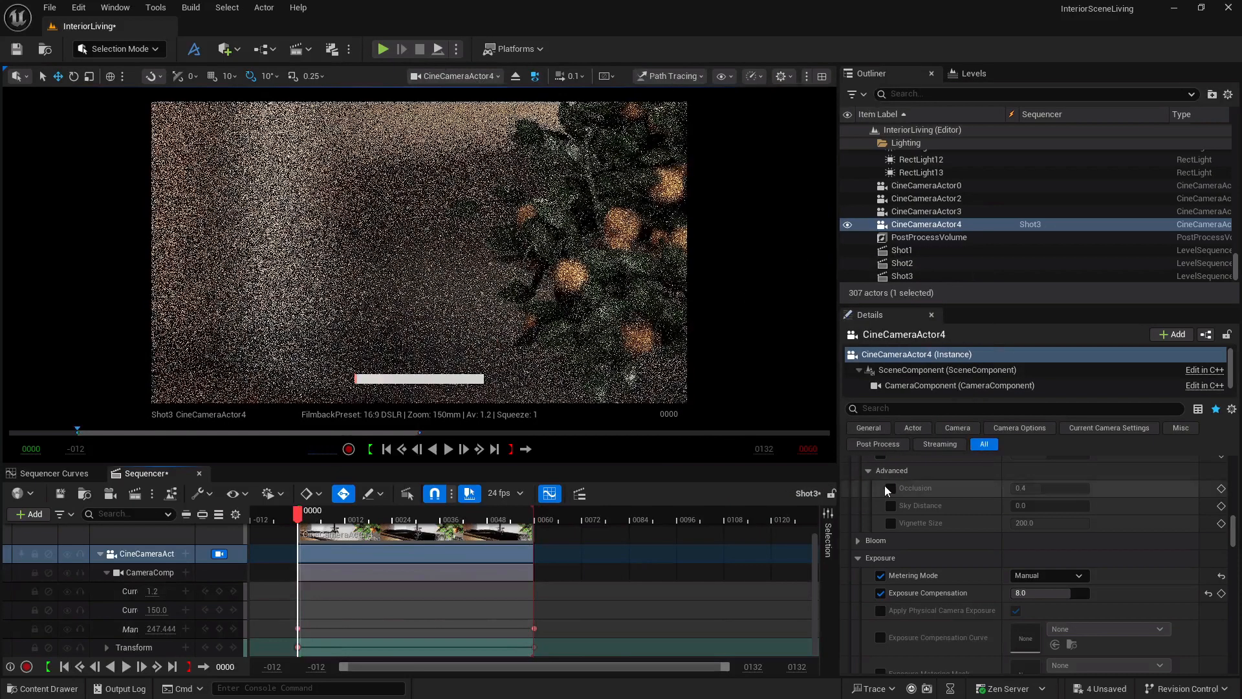
# Set CineCameraActor4's Exposure Compensation to 12.0 and scrub to frame 19 to check the path-traced image.
pyautogui.click(1050, 593)
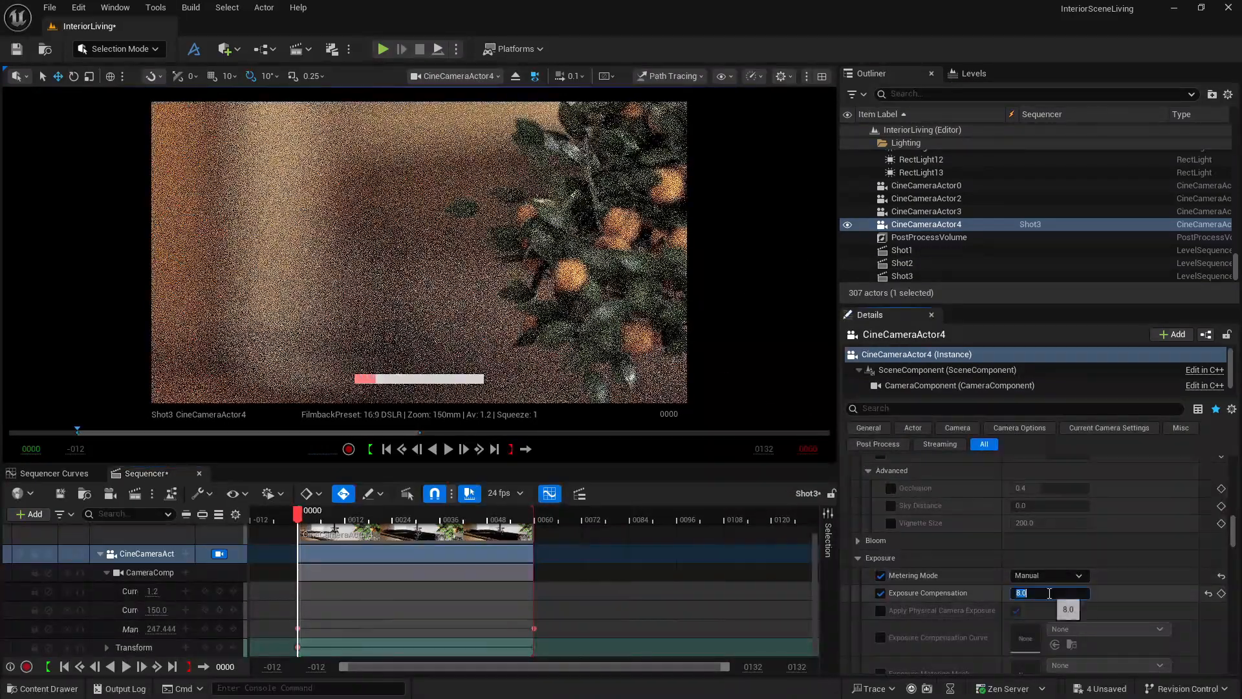
pyautogui.write('11')
pyautogui.press('Return')
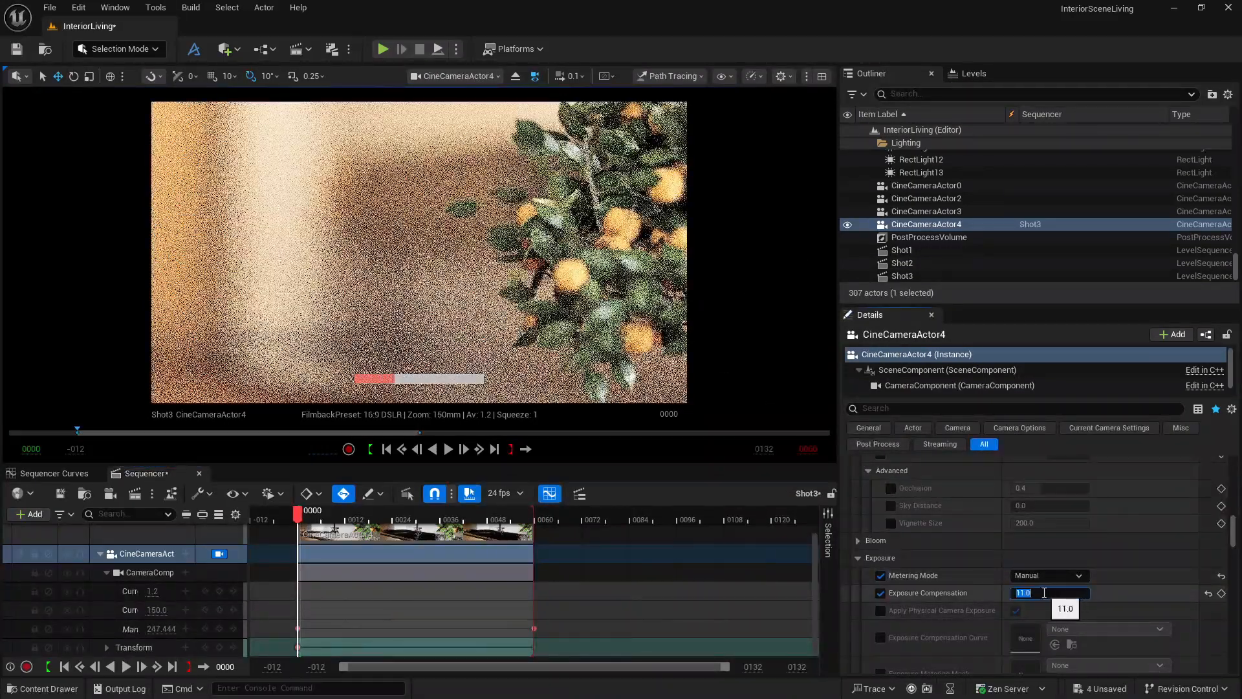
pyautogui.write('12')
pyautogui.press('Return')
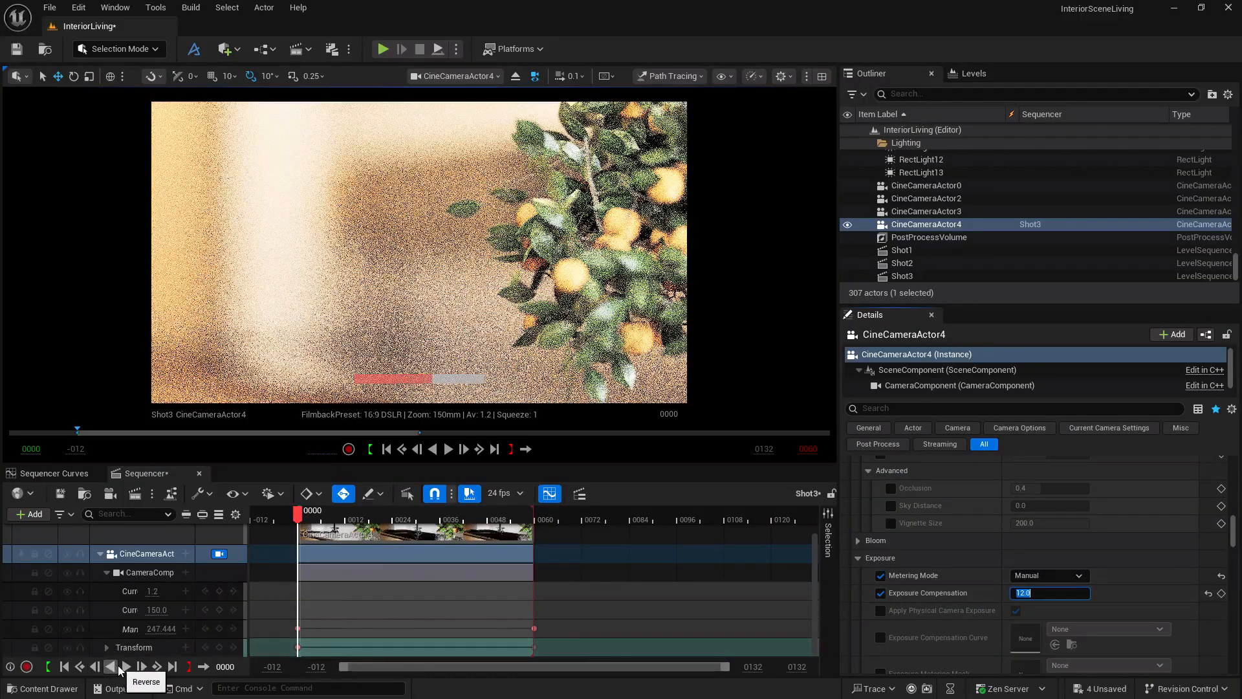
pyautogui.moveTo(304, 517); pyautogui.dragTo(372, 514)
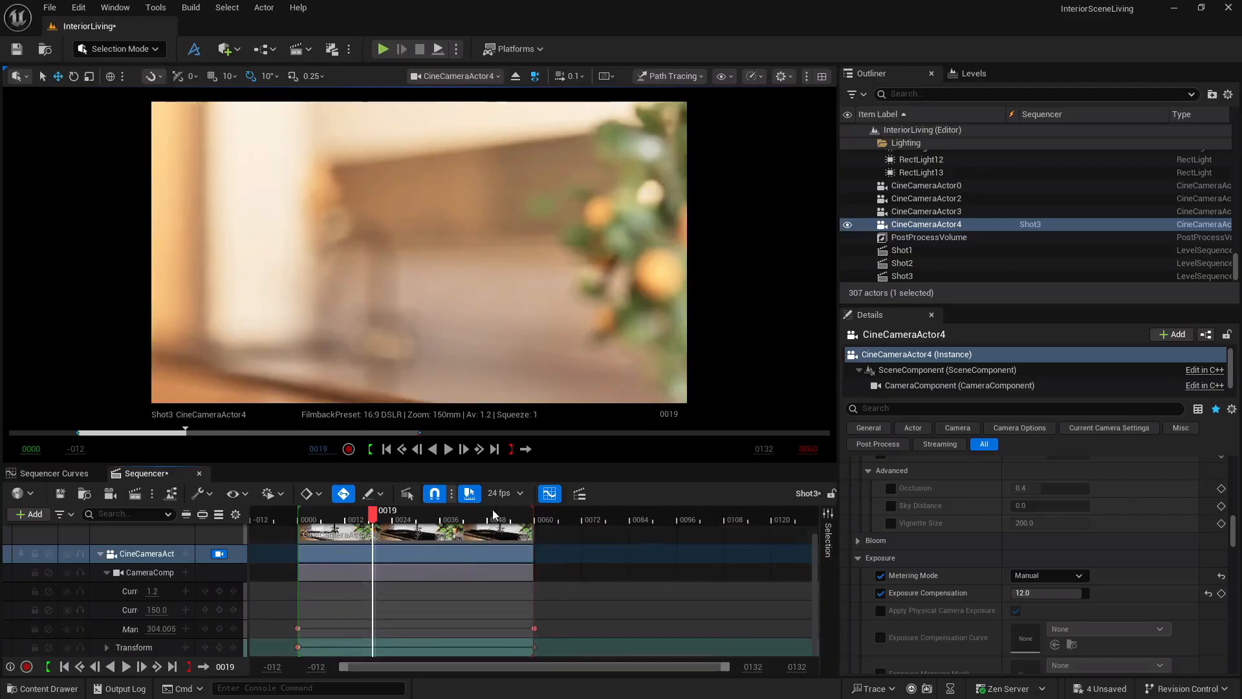
# Open Shot3 in the curve editor and isolate the Rotation curves of CineCameraActor4's Transform.
pyautogui.click(547, 494)
pyautogui.click(7, 531)
pyautogui.click(40, 560)
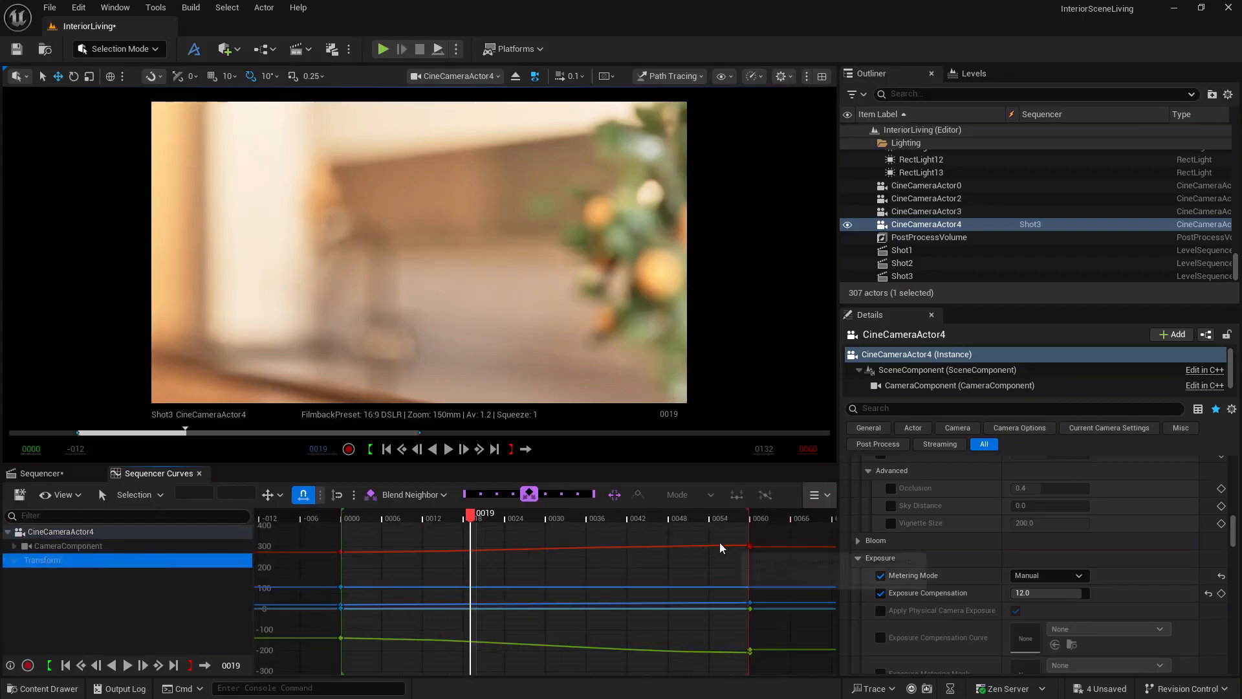
pyautogui.scroll(3, 754, 541)
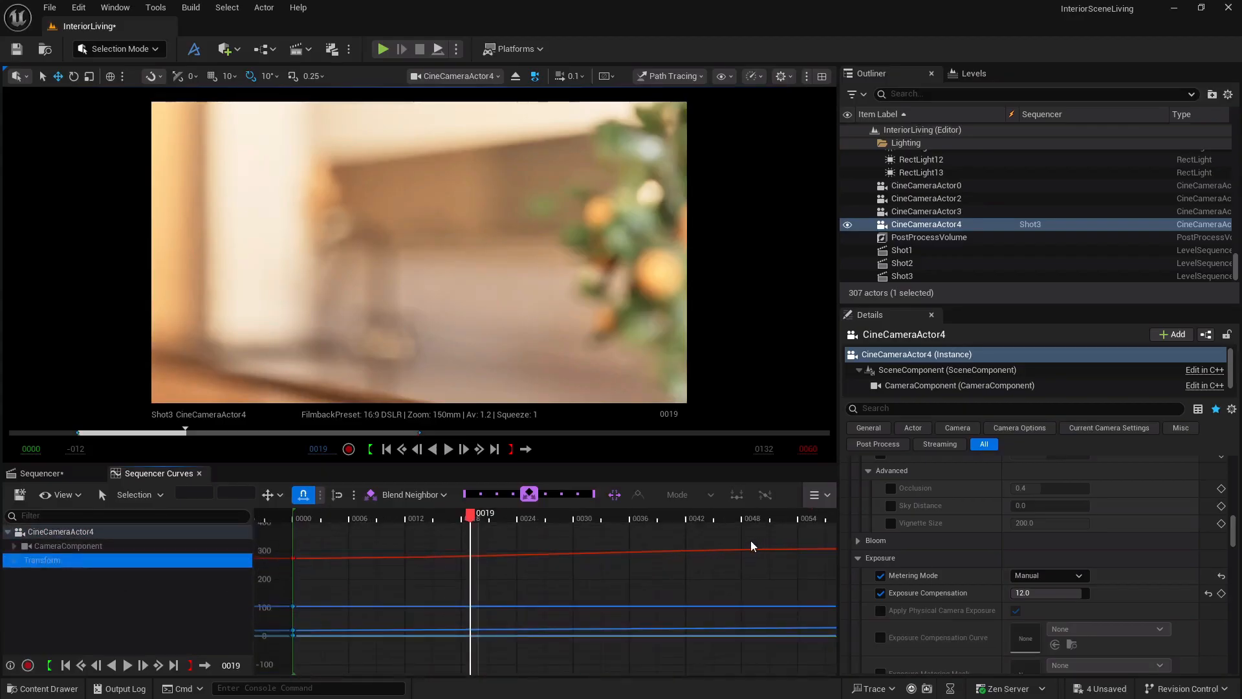
pyautogui.click(16, 561)
pyautogui.click(55, 589)
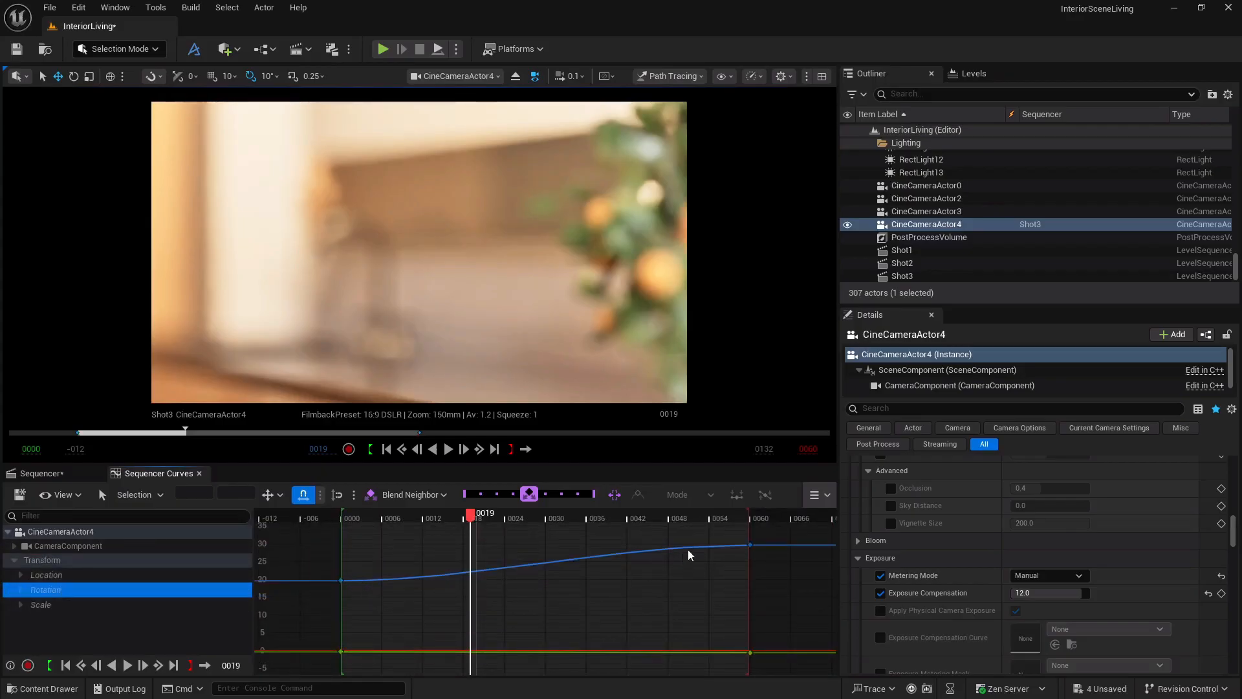
# Set the tangents of the Yaw curve's end key at frame 60 to Break.
pyautogui.click(750, 545)
pyautogui.moveTo(711, 545); pyautogui.dragTo(705, 546)
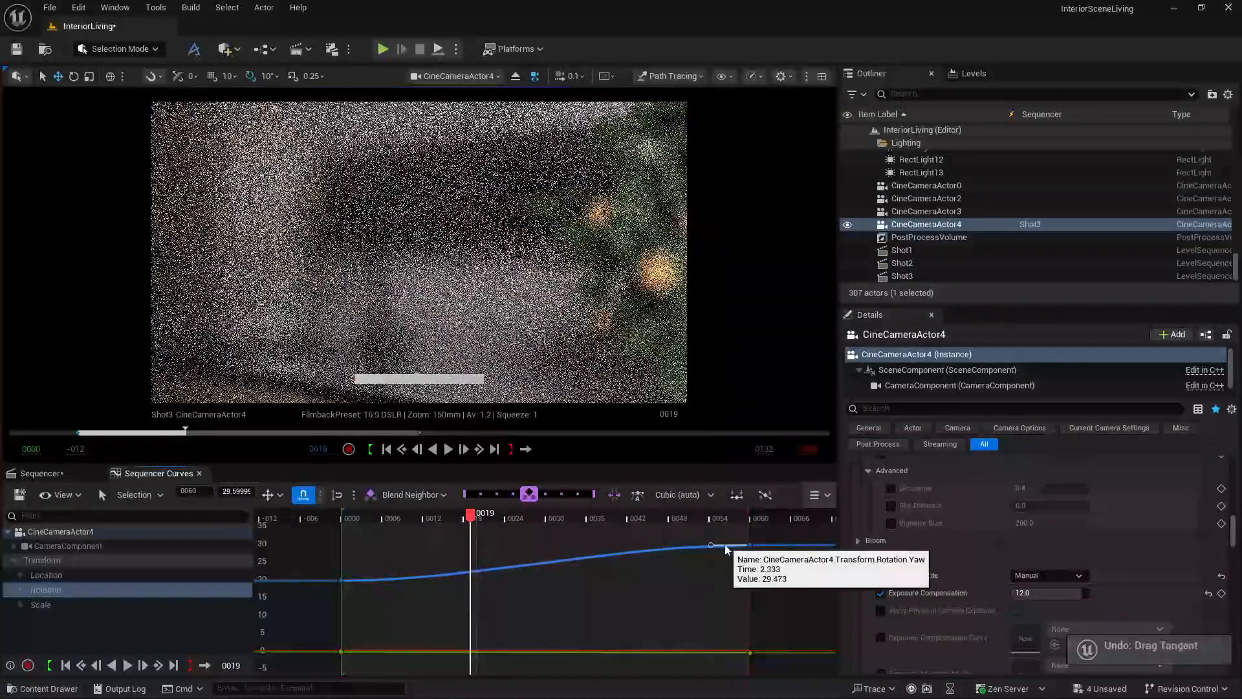
pyautogui.rightClick(748, 545)
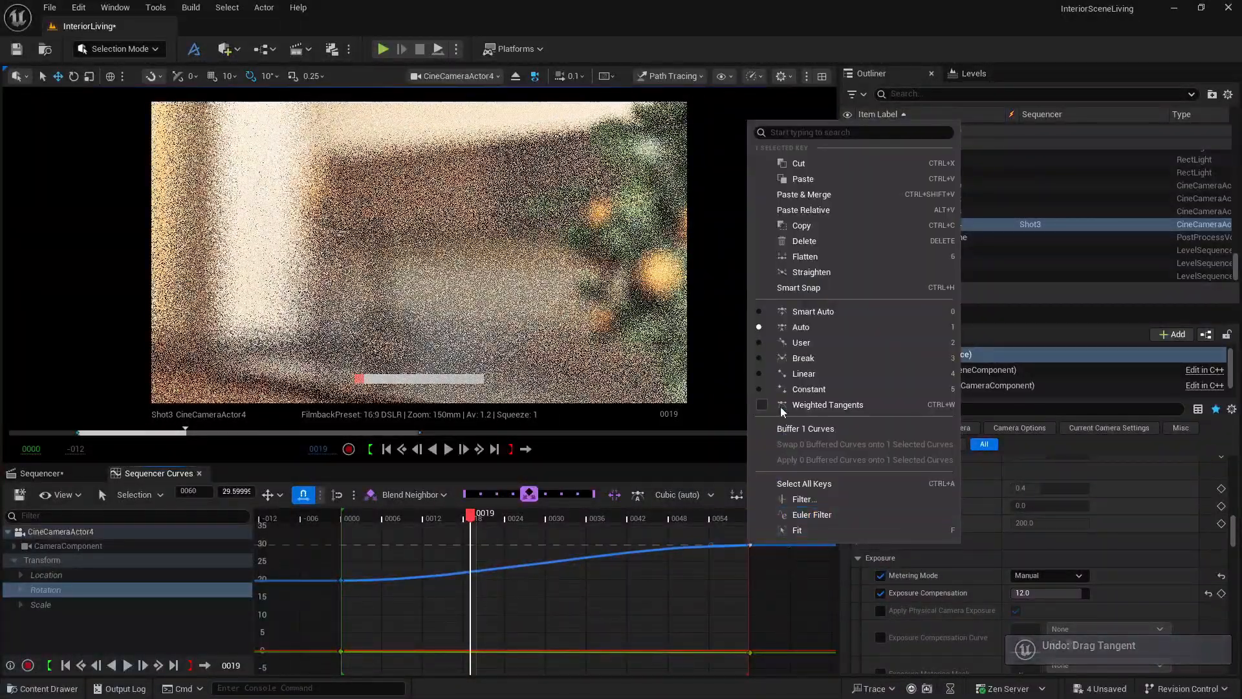
pyautogui.click(758, 359)
# Try reshaping the incoming tangent of the Yaw curve's end key, and undo the change.
pyautogui.moveTo(696, 534); pyautogui.dragTo(724, 576)
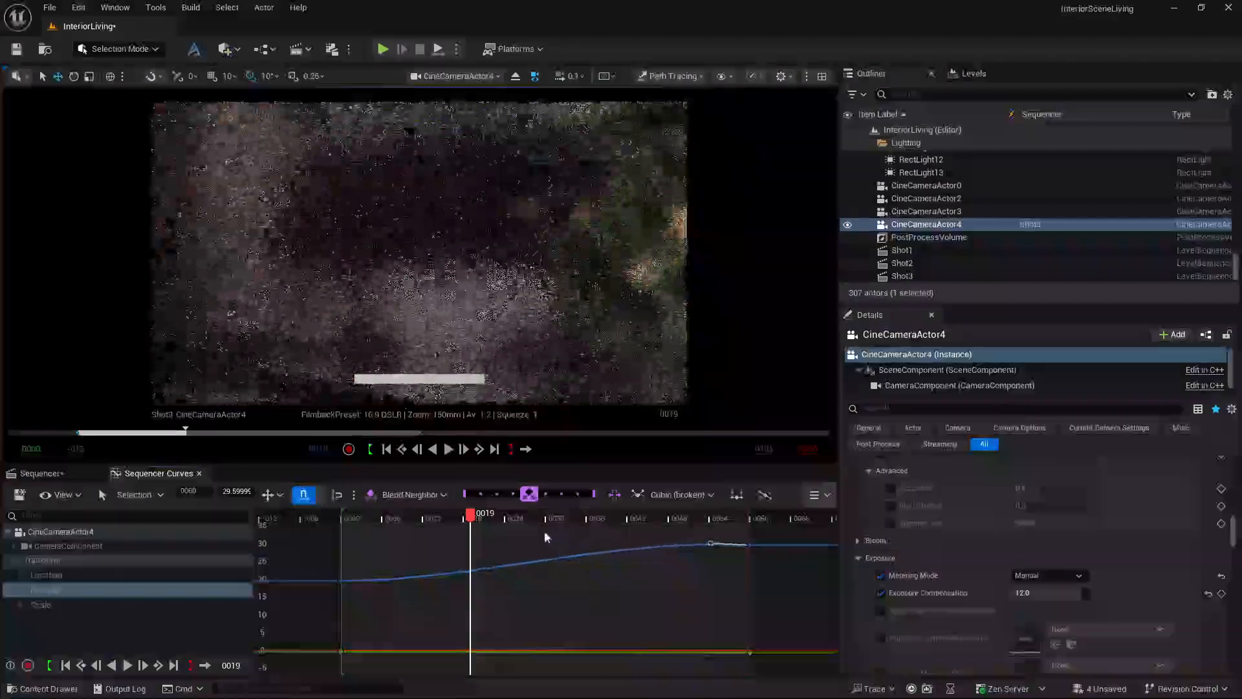
pyautogui.hotkey('ctrl', 'z')
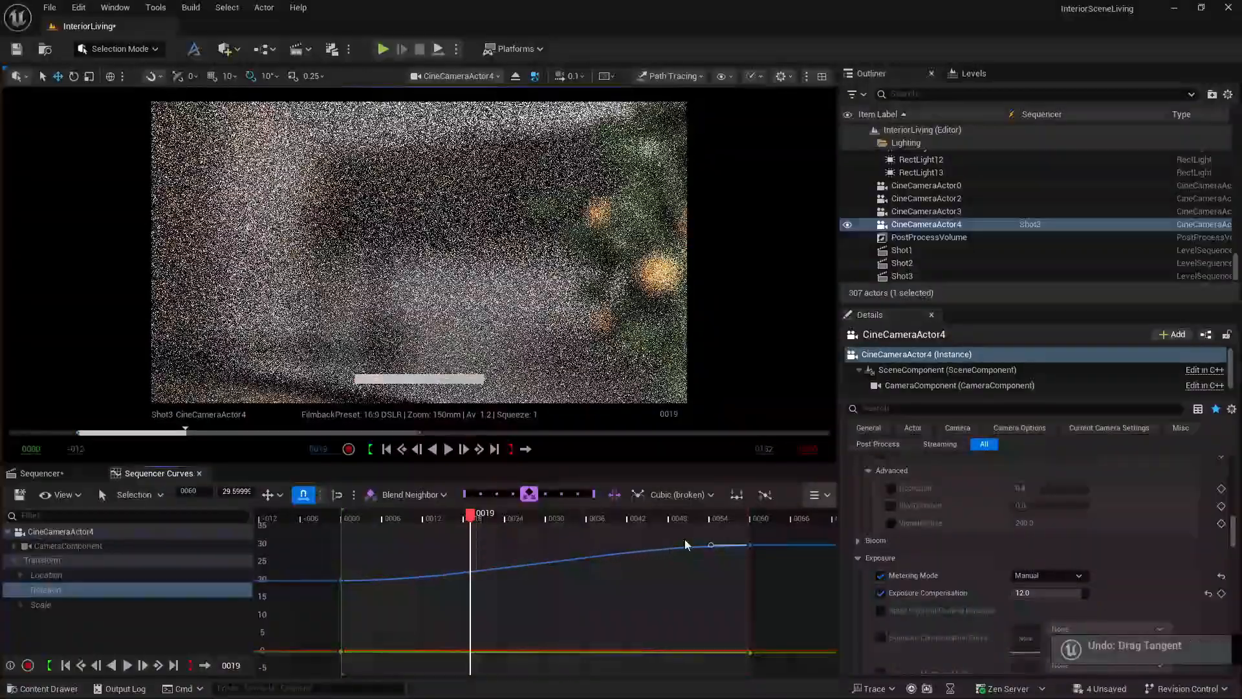
pyautogui.click(672, 498)
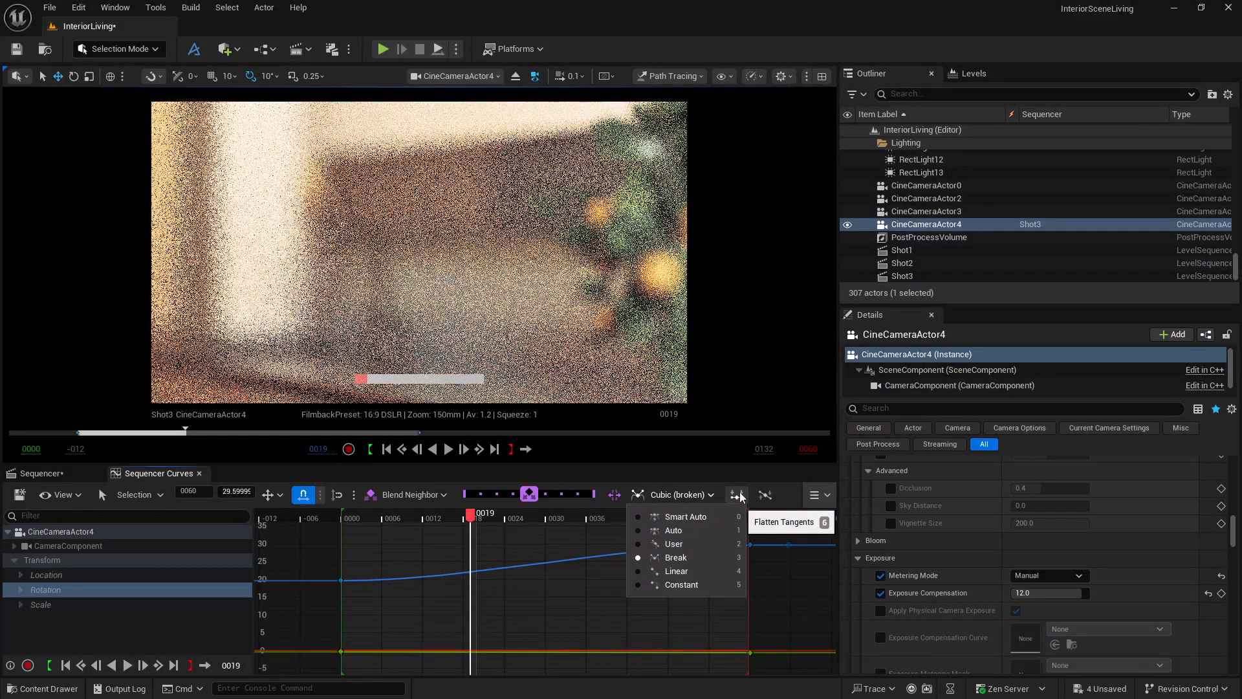
pyautogui.click(765, 497)
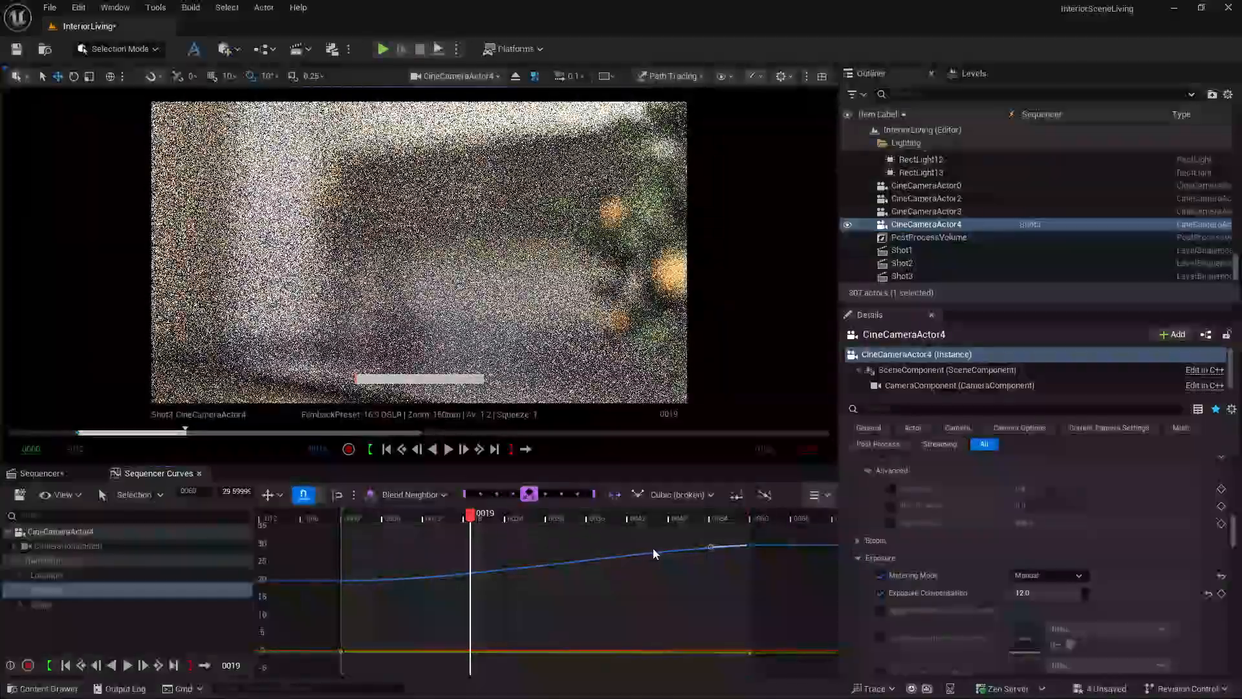
pyautogui.hotkey('ctrl', 'z')
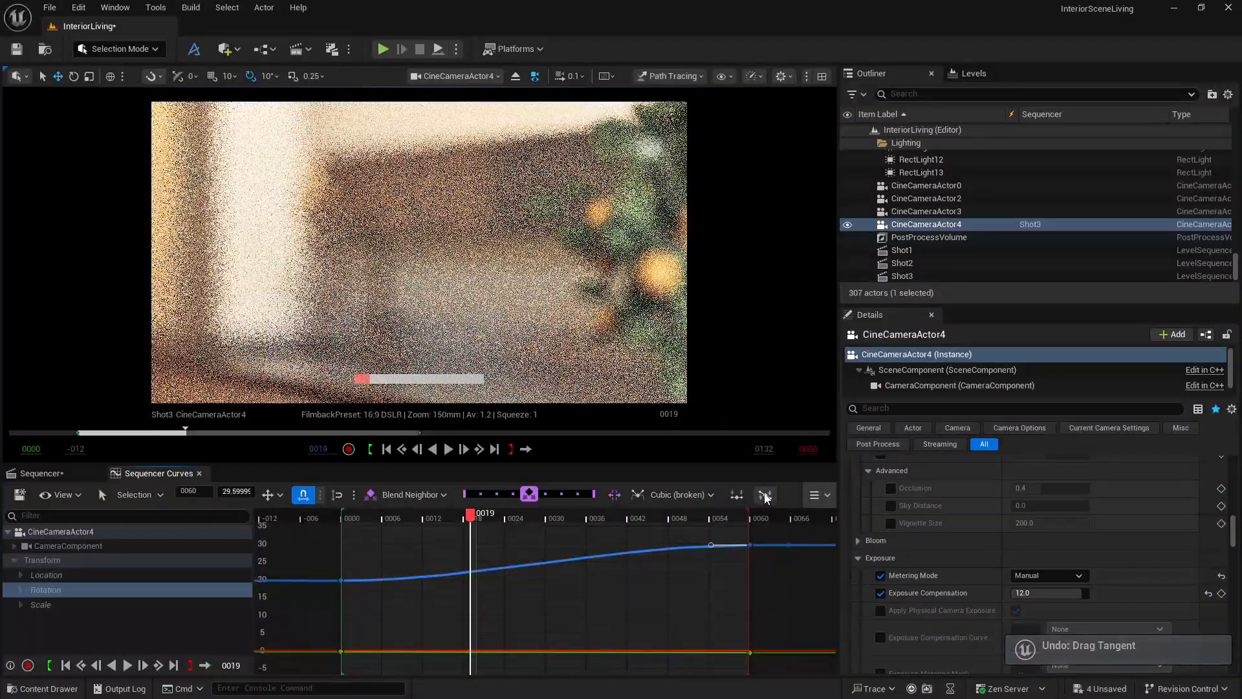
# Enable weighted tangents on the Yaw curve's end key and stretch its incoming handle back to about frame 31.
pyautogui.rightClick(749, 548)
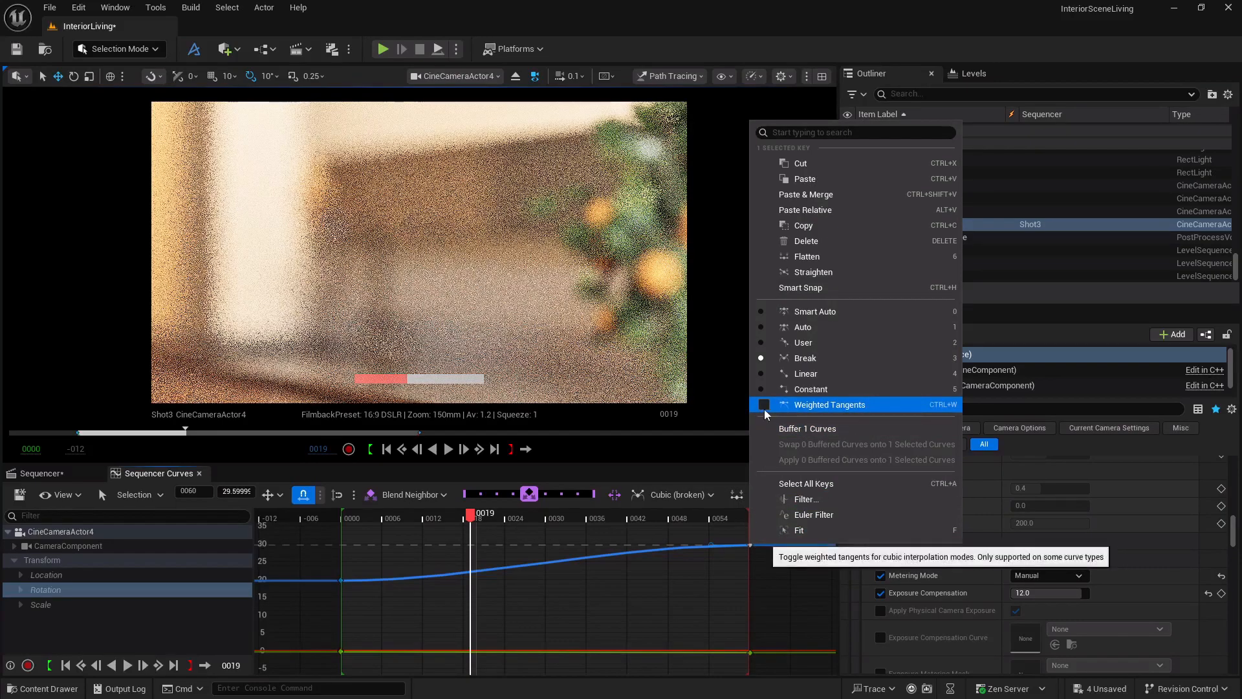
pyautogui.click(830, 404)
pyautogui.click(614, 544)
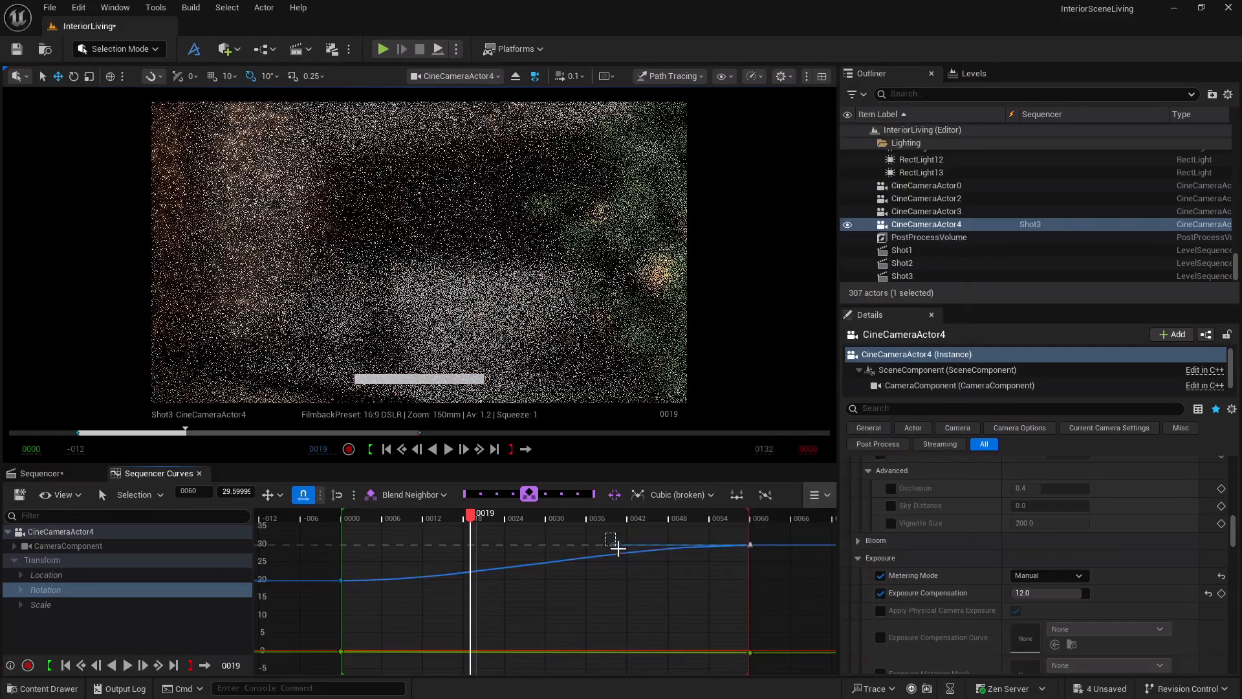
pyautogui.moveTo(613, 545); pyautogui.dragTo(550, 557)
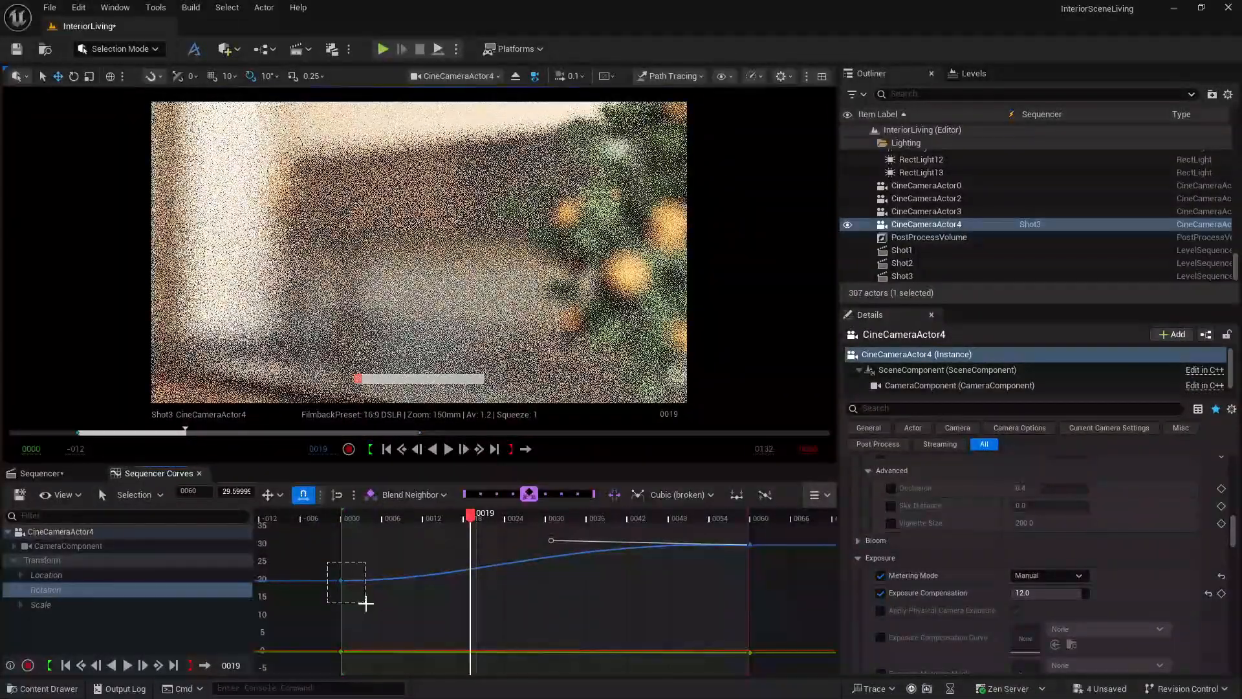
# Enable weighted tangents on the Yaw key at frame 0 and stretch its outgoing handle to about frame 29.
pyautogui.rightClick(355, 585)
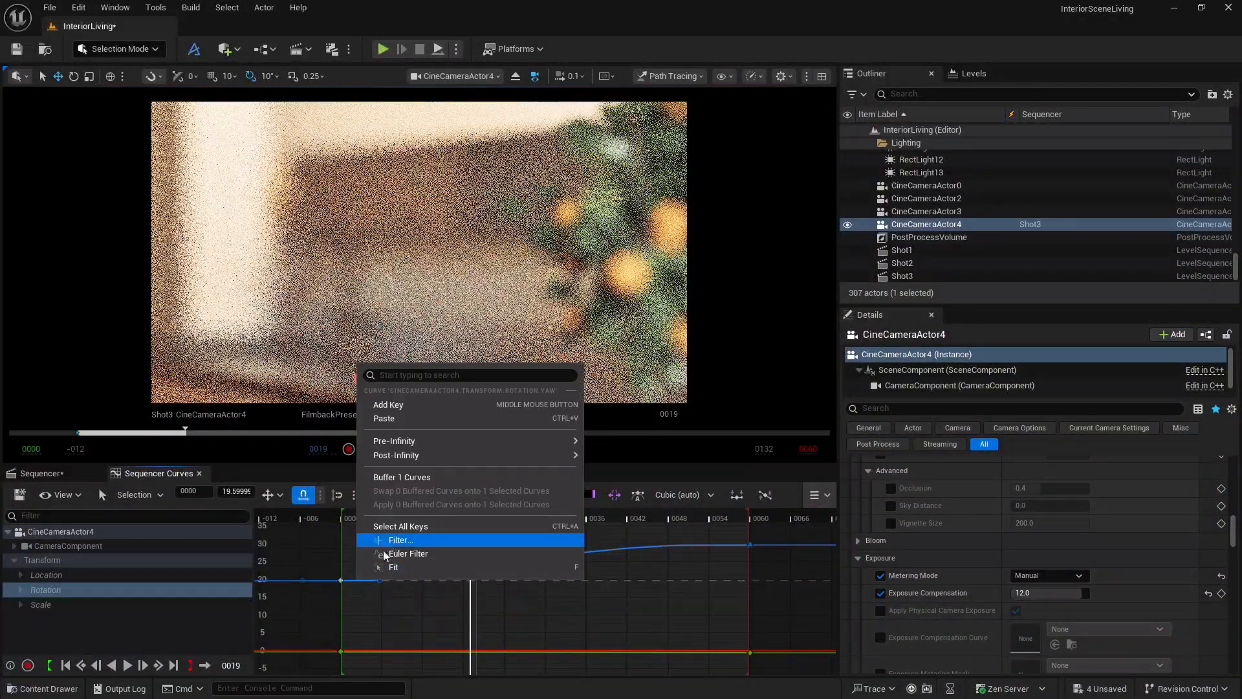
pyautogui.rightClick(341, 582)
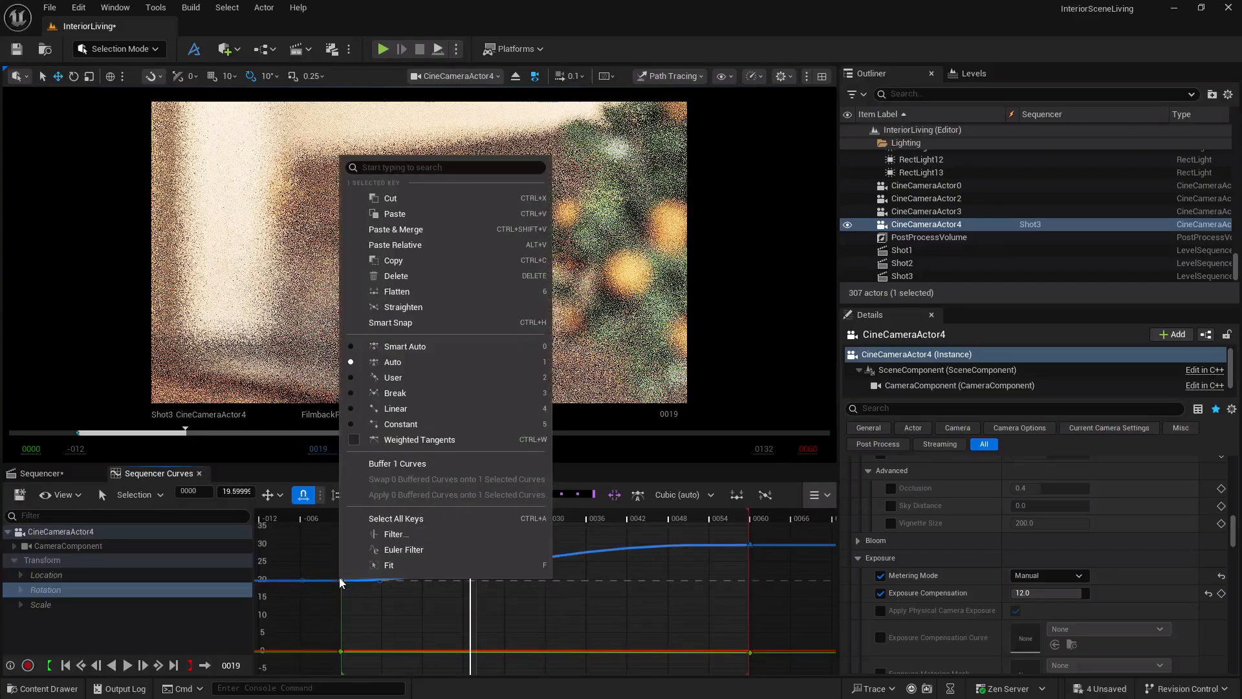
pyautogui.click(355, 443)
pyautogui.click(356, 607)
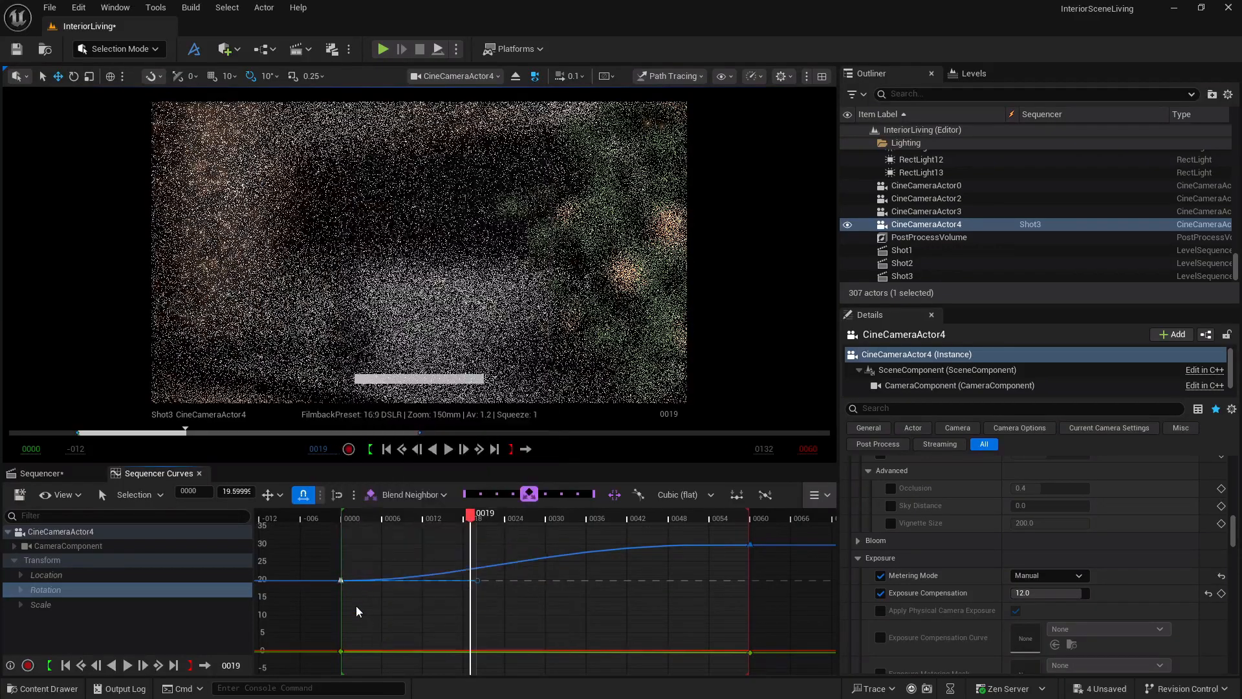
pyautogui.click(357, 611)
pyautogui.click(341, 580)
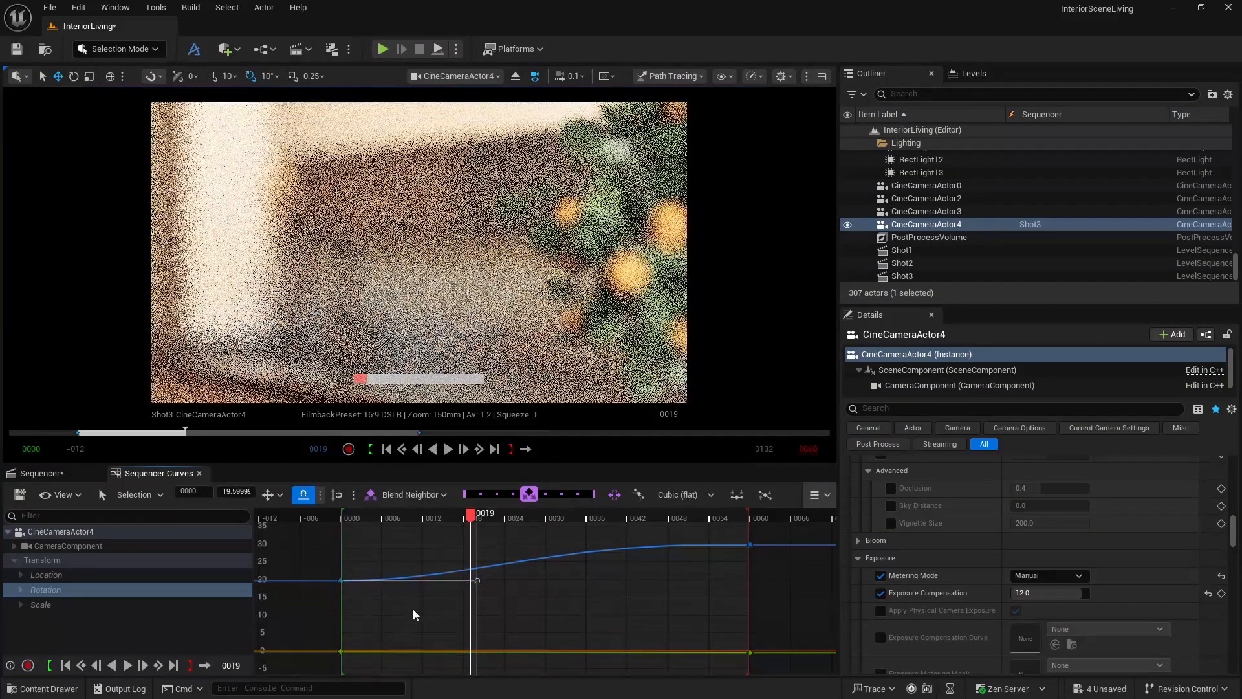
pyautogui.moveTo(477, 580); pyautogui.dragTo(541, 591)
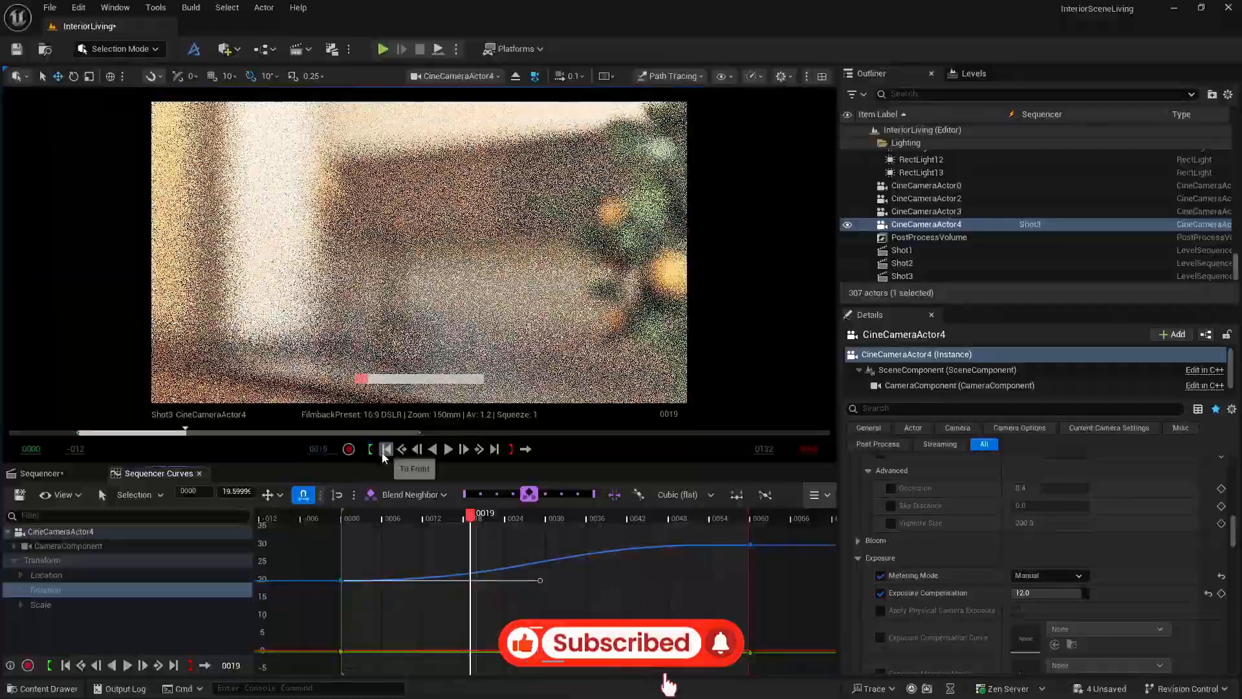
# Play Shot3 to check the eased camera rotation, switching to Lit view for a replay from the start.
pyautogui.click(439, 451)
pyautogui.click(447, 449)
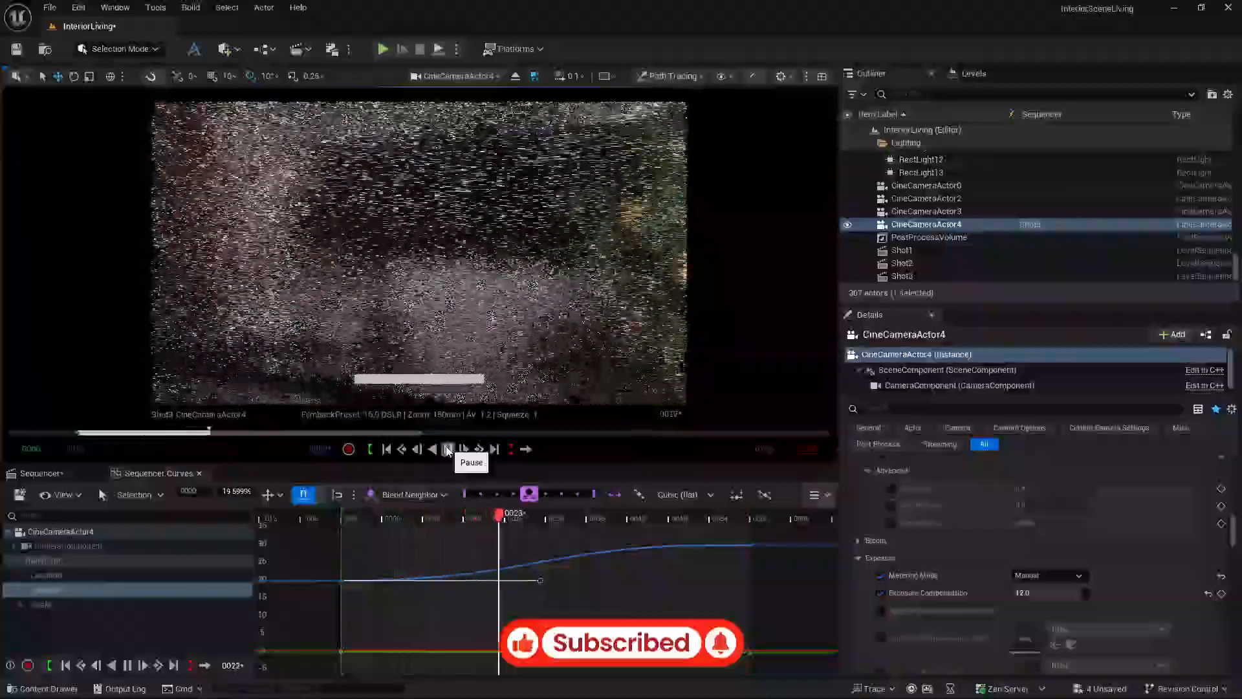
pyautogui.click(448, 449)
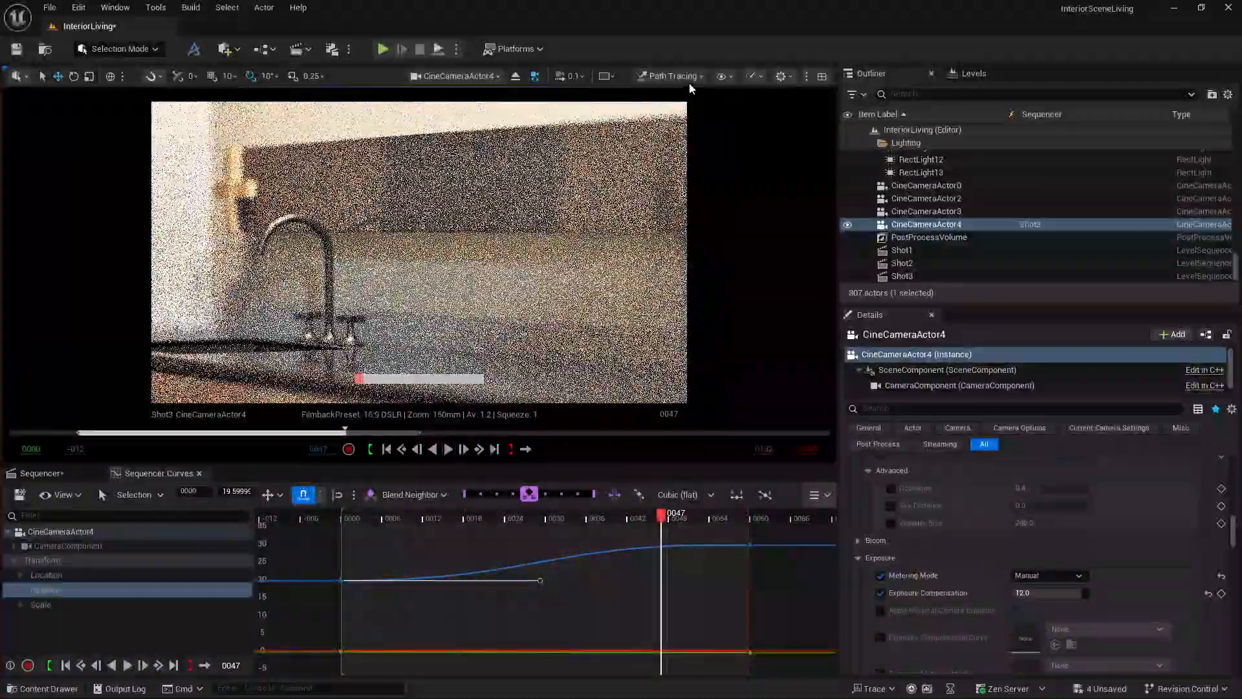
pyautogui.click(675, 77)
pyautogui.click(675, 125)
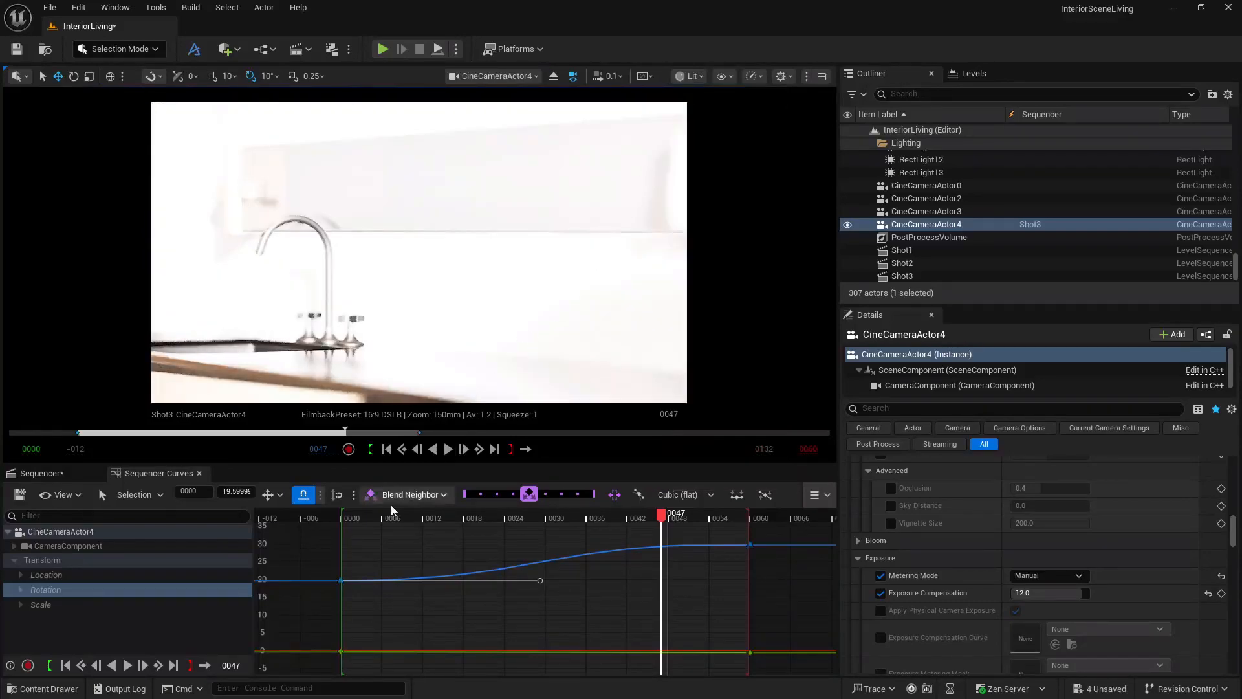
pyautogui.click(386, 449)
pyautogui.click(448, 449)
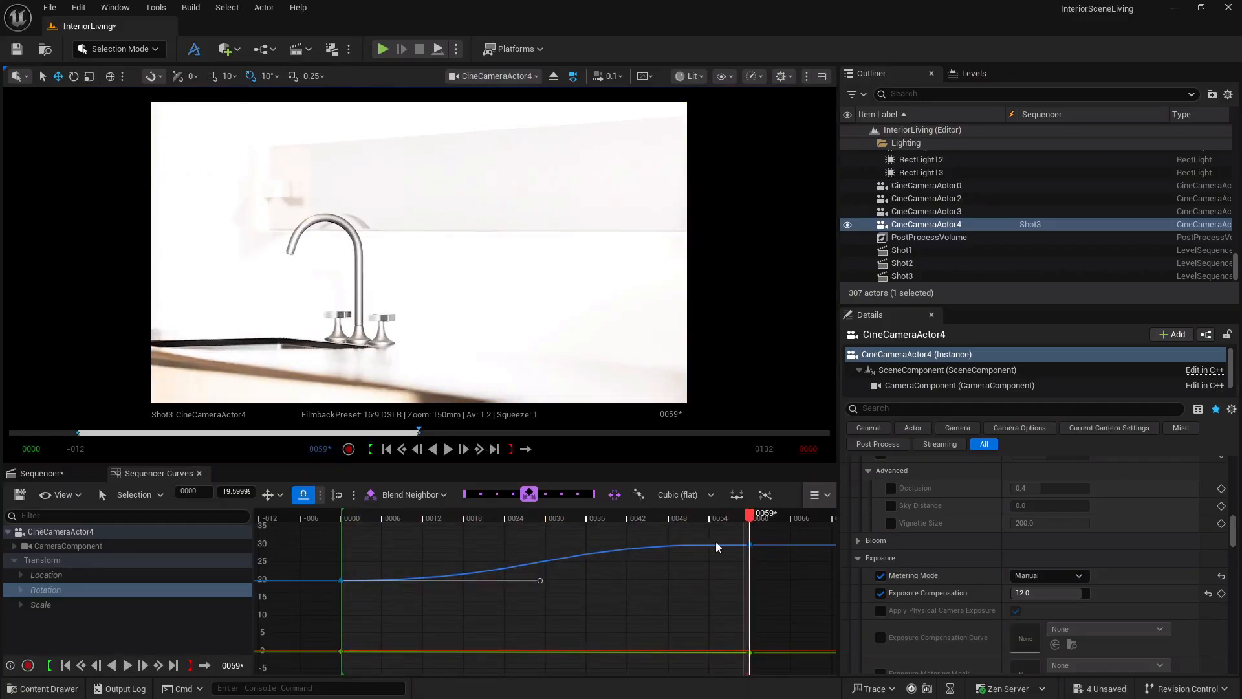
# Shorten the incoming tangent handle of the Yaw curve's end key to about frame 34.
pyautogui.click(750, 545)
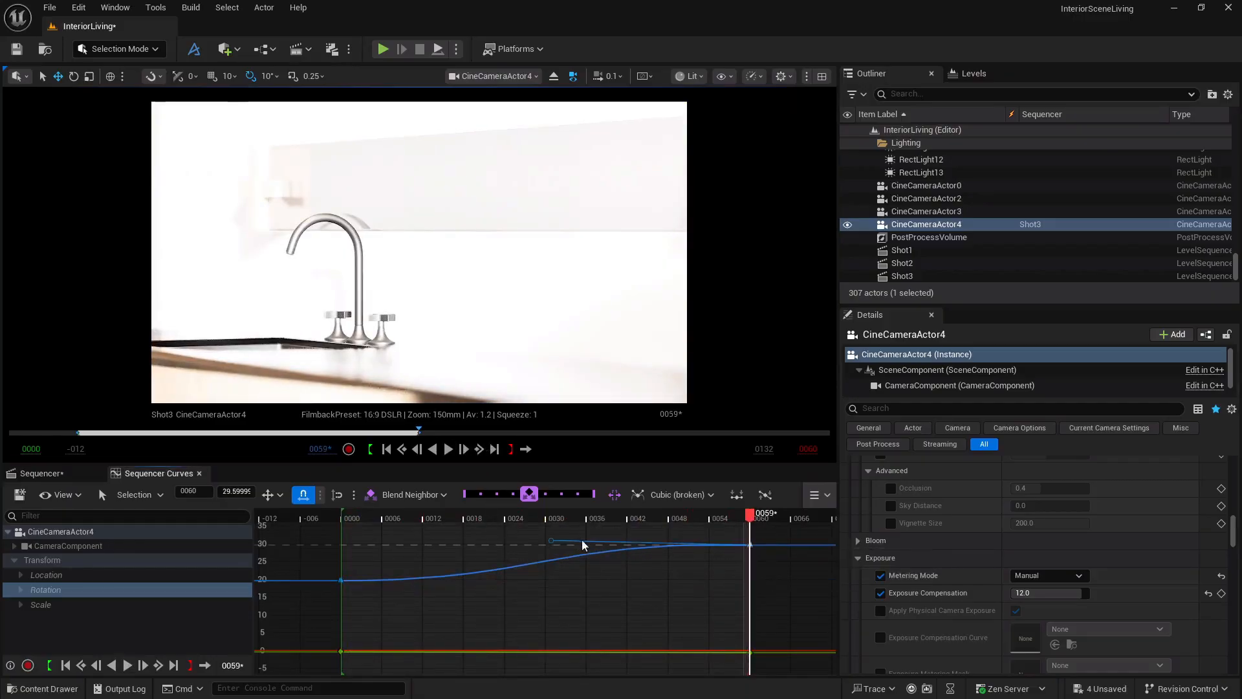
pyautogui.moveTo(551, 541)
pyautogui.mouseDown()
pyautogui.moveTo(599, 542)
pyautogui.moveTo(542, 540)
pyautogui.moveTo(570, 539)
pyautogui.mouseUp()
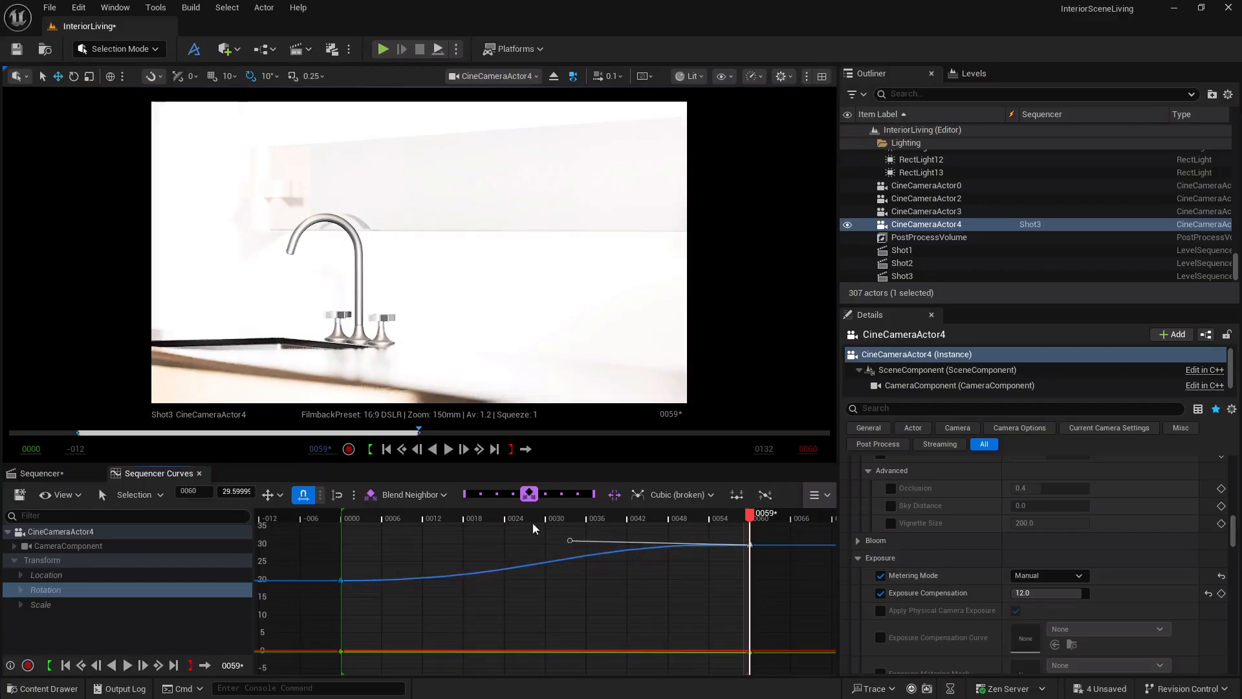
# Switch the view back to Path Tracing and return from the curve editor to Shot3's Sequencer tracks.
pyautogui.click(502, 76)
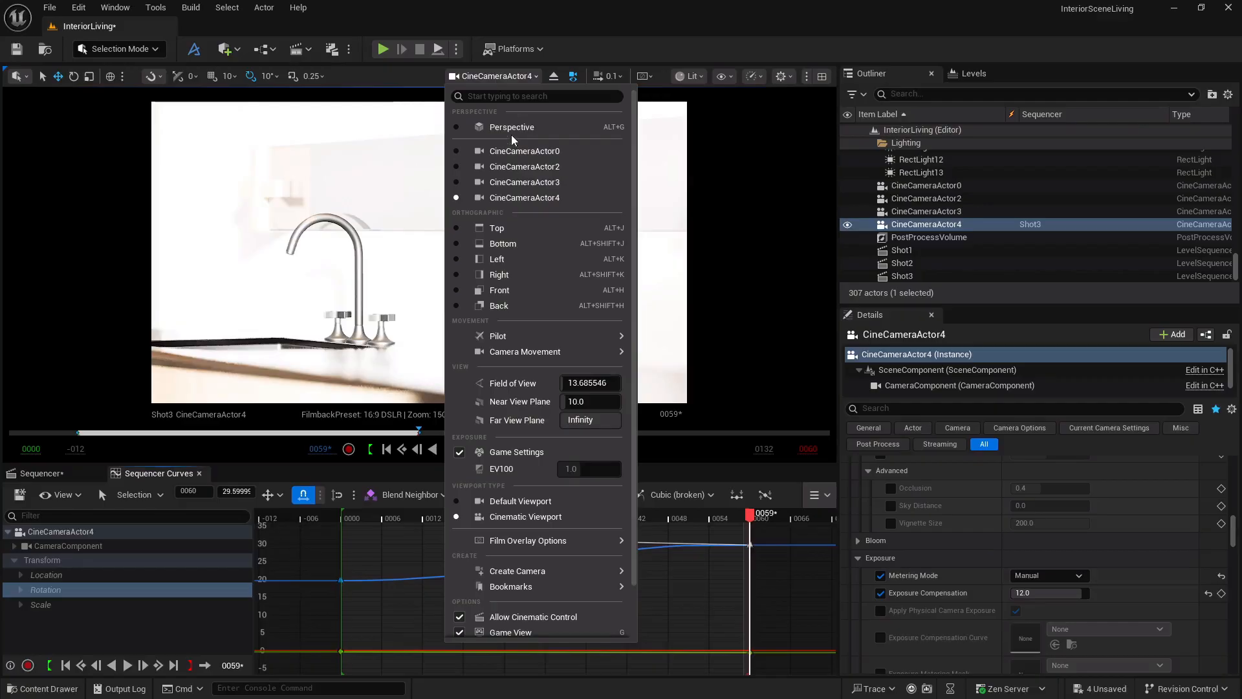
pyautogui.click(689, 75)
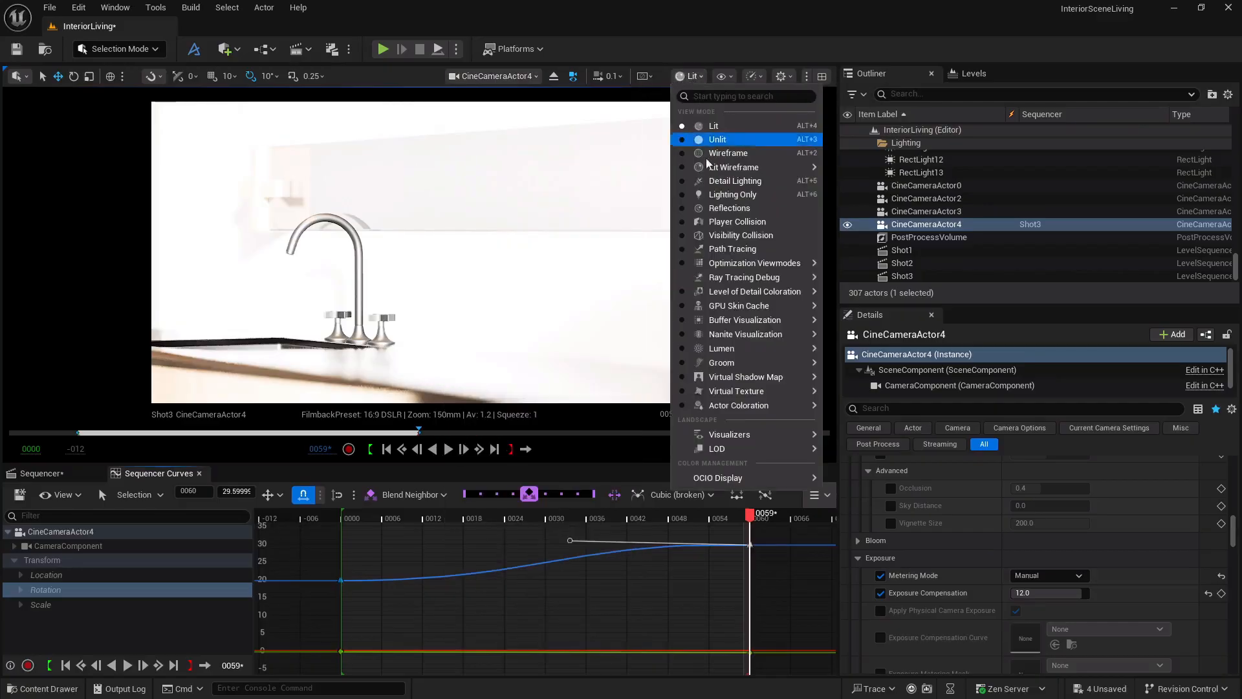
pyautogui.click(728, 249)
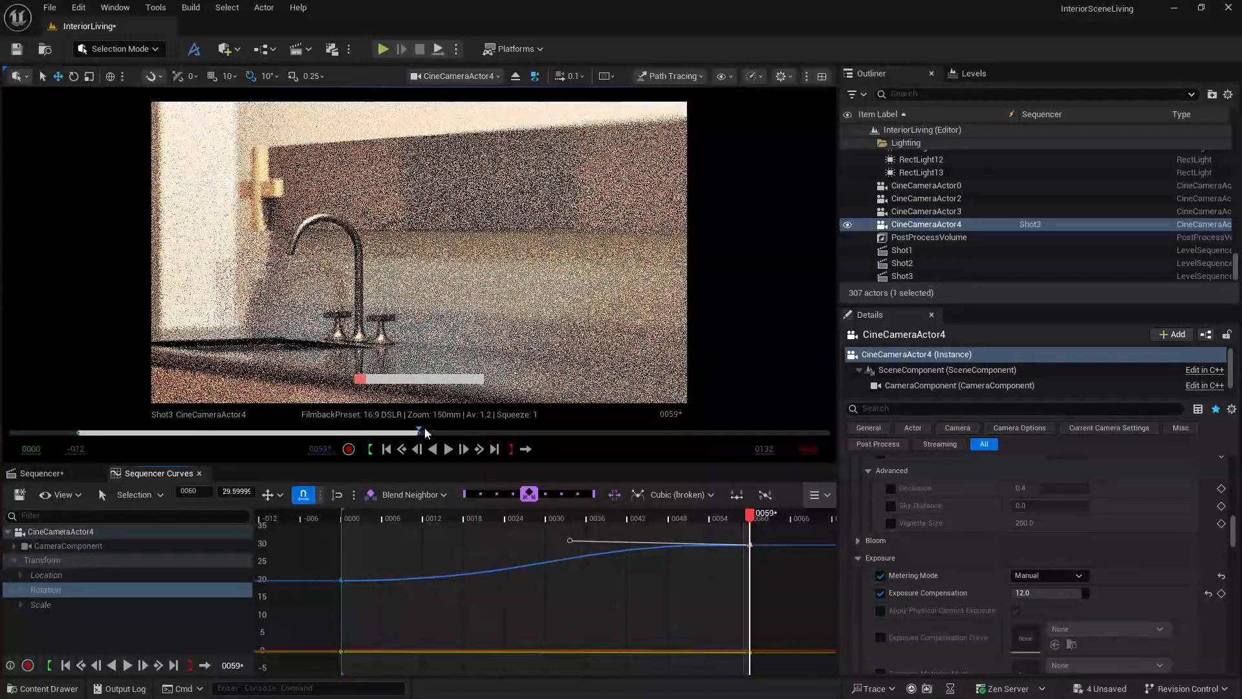
pyautogui.click(55, 474)
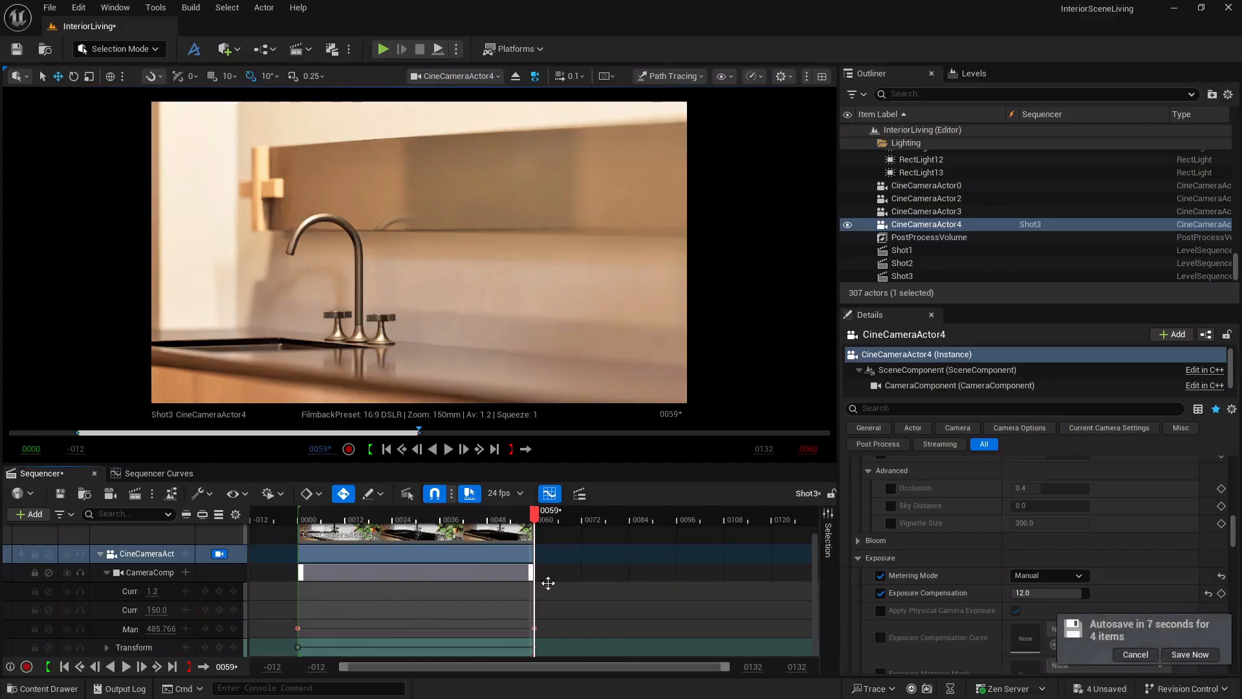
# Save the pending items immediately, then select the DirectionalLight in the Lighting folder and show its transform and light settings.
pyautogui.click(1190, 654)
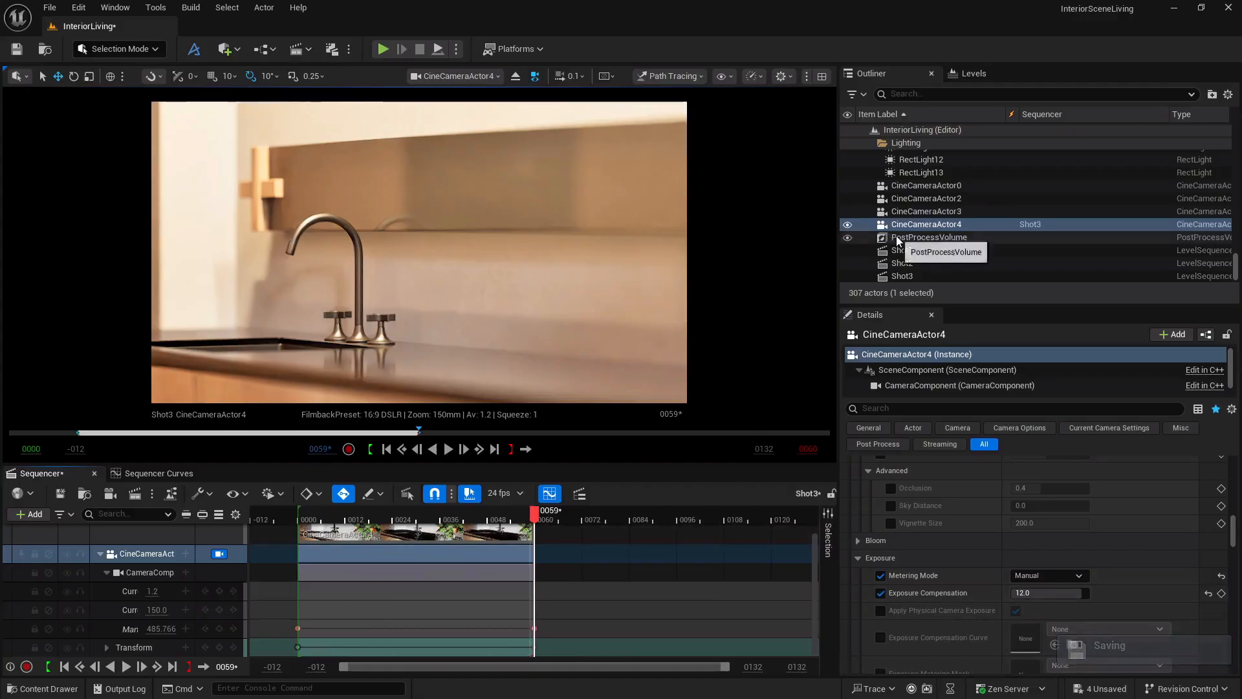
pyautogui.scroll(8, 895, 235)
pyautogui.scroll(-2, 921, 251)
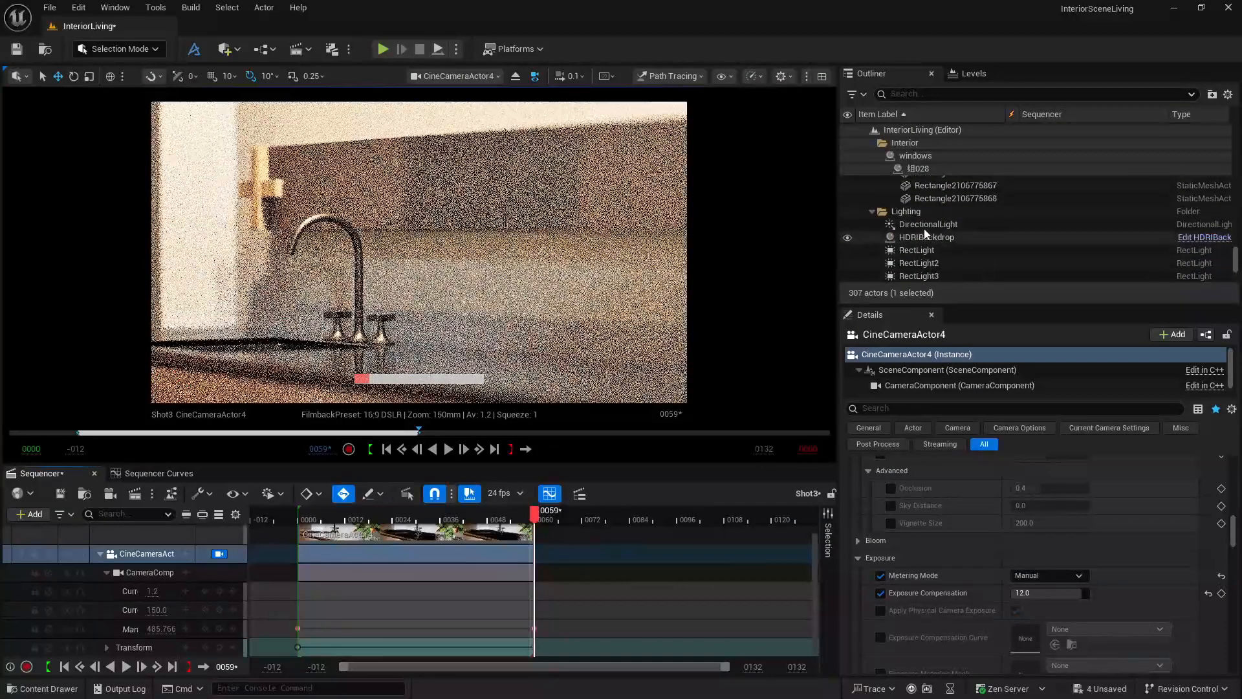
pyautogui.click(927, 224)
pyautogui.scroll(-5, 957, 497)
pyautogui.scroll(10, 965, 500)
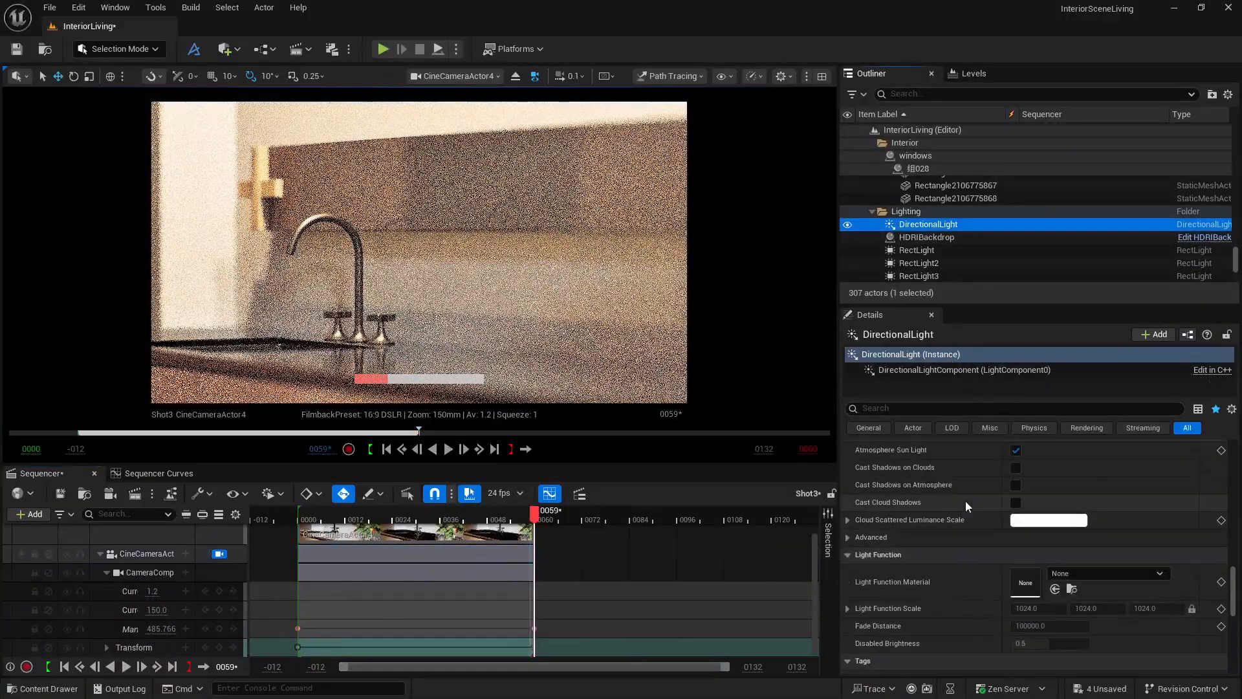
pyautogui.scroll(8, 965, 501)
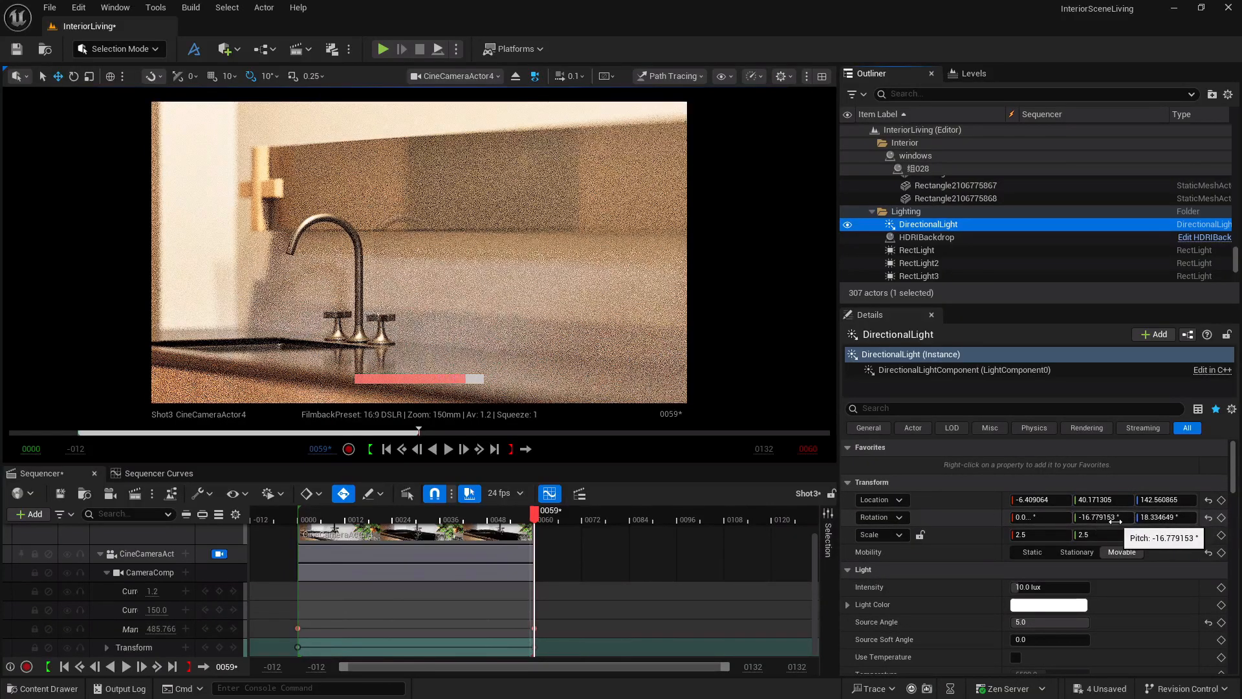
# Switch the viewport from CineCameraActor4 to the CineCameraActor2 view and set its view mode to Lit.
pyautogui.click(458, 76)
pyautogui.click(475, 131)
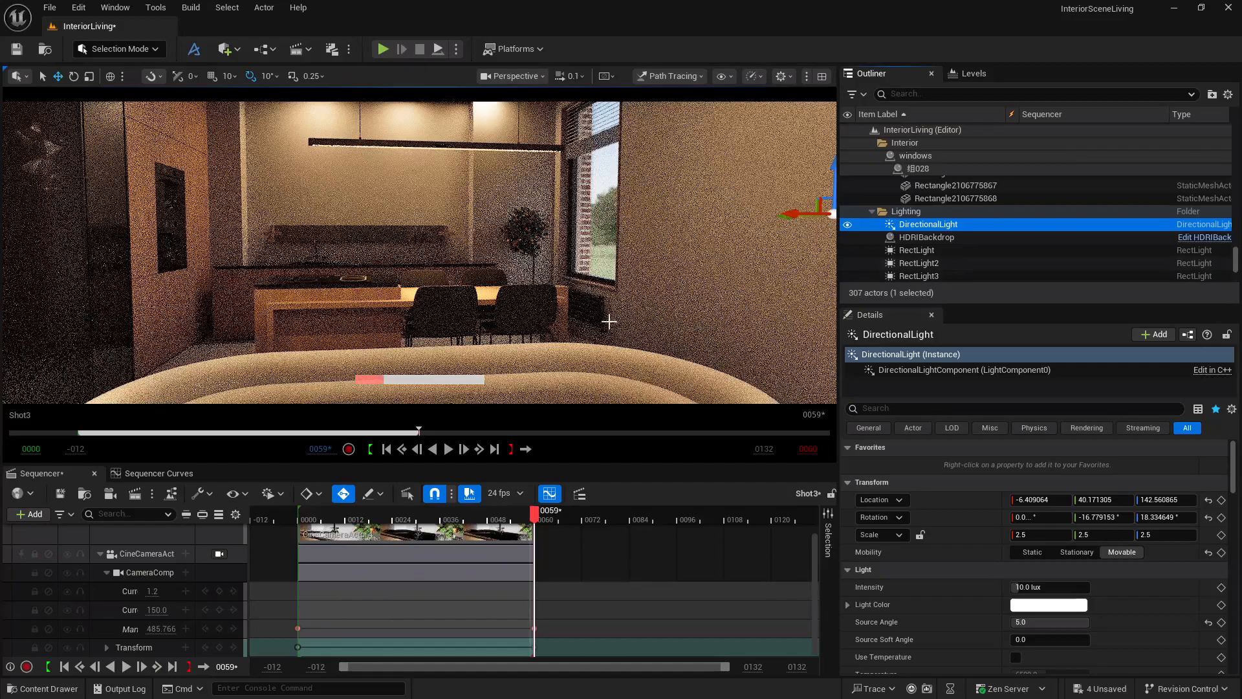
pyautogui.click(499, 77)
pyautogui.click(520, 150)
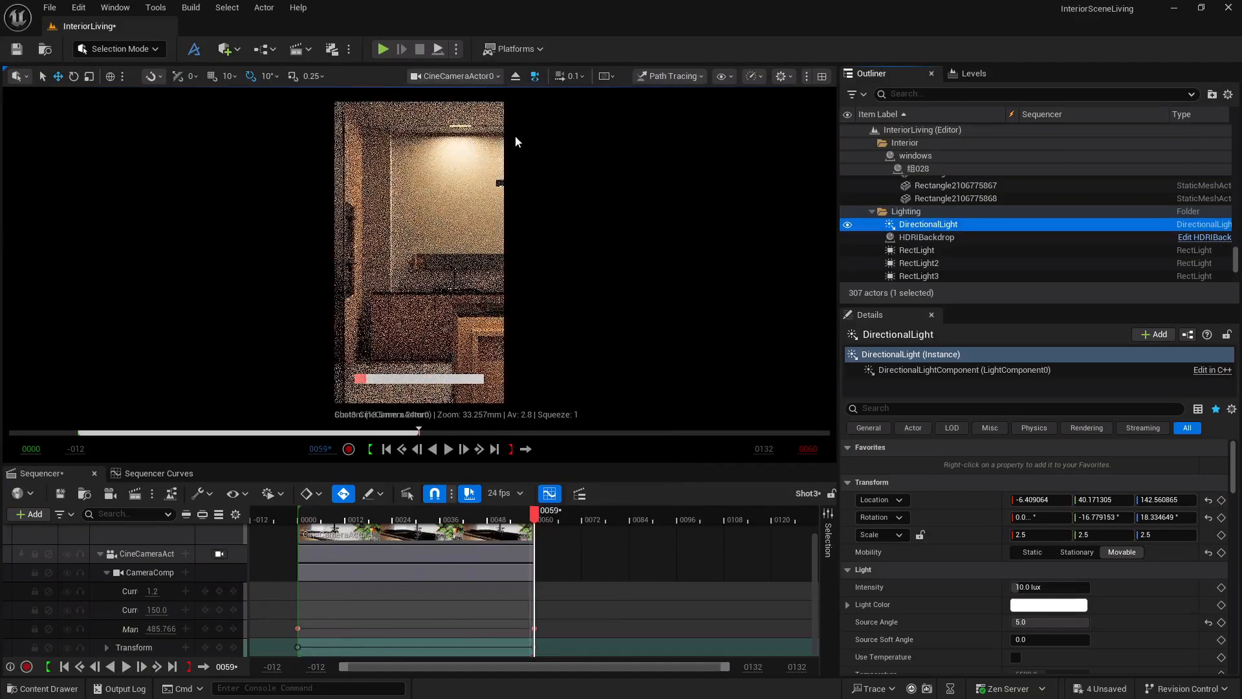
pyautogui.click(456, 77)
pyautogui.click(482, 168)
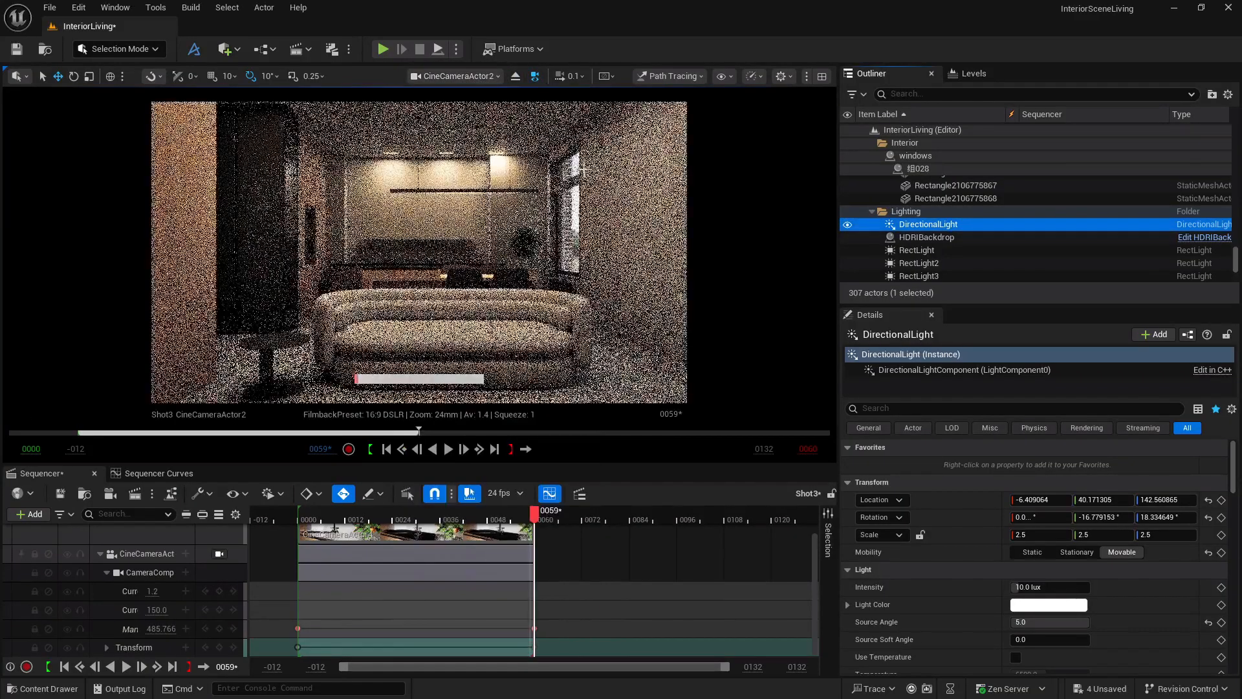
pyautogui.click(689, 77)
pyautogui.click(689, 127)
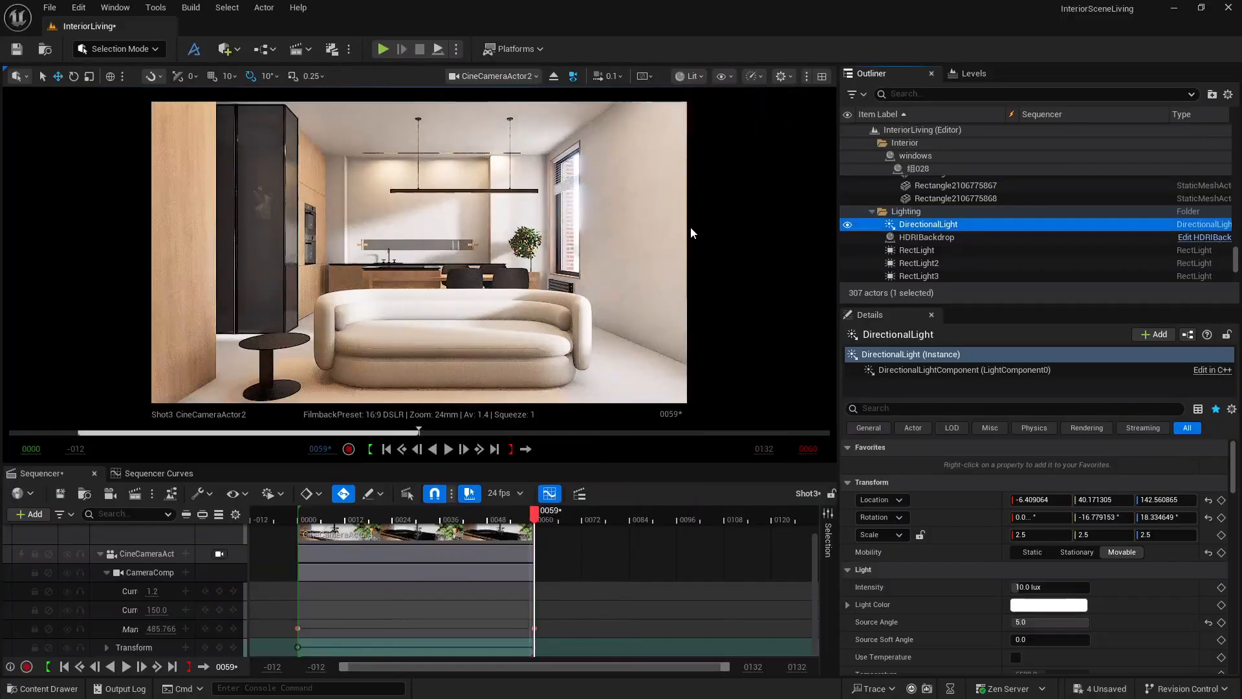